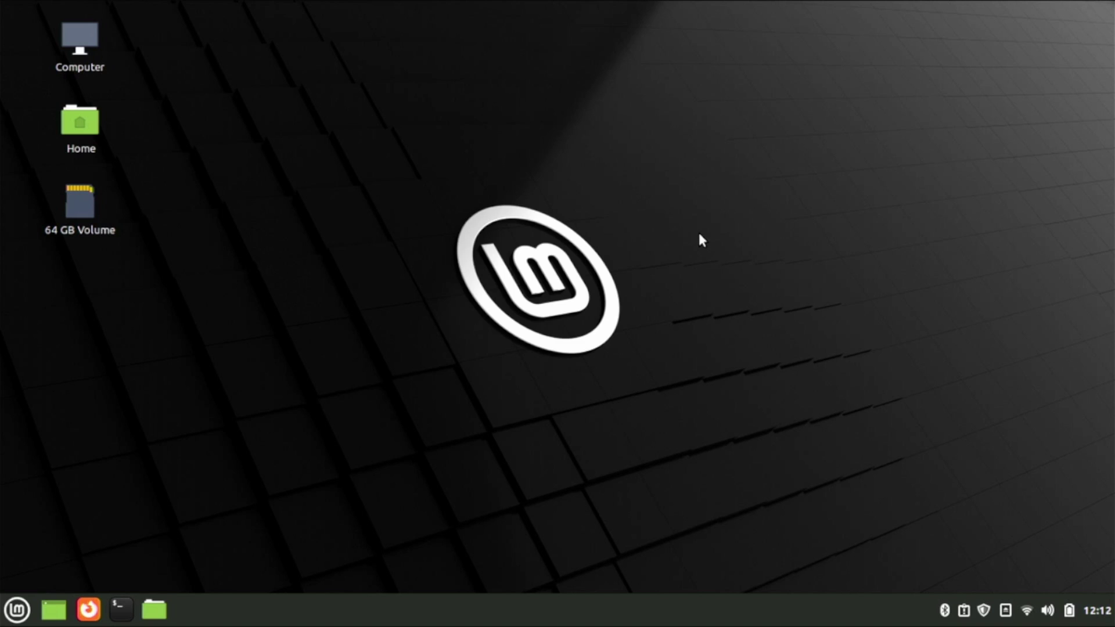
# Launch Timeshift from the Cinnamon menu search and authenticate with the account password.
pyautogui.press('super')
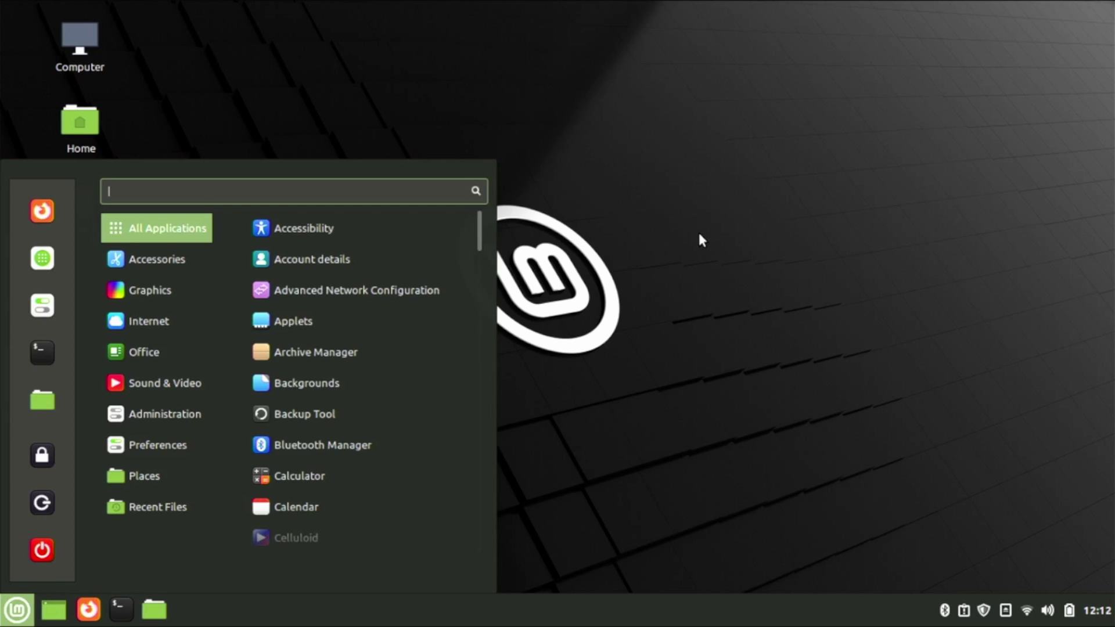
pyautogui.write('time')
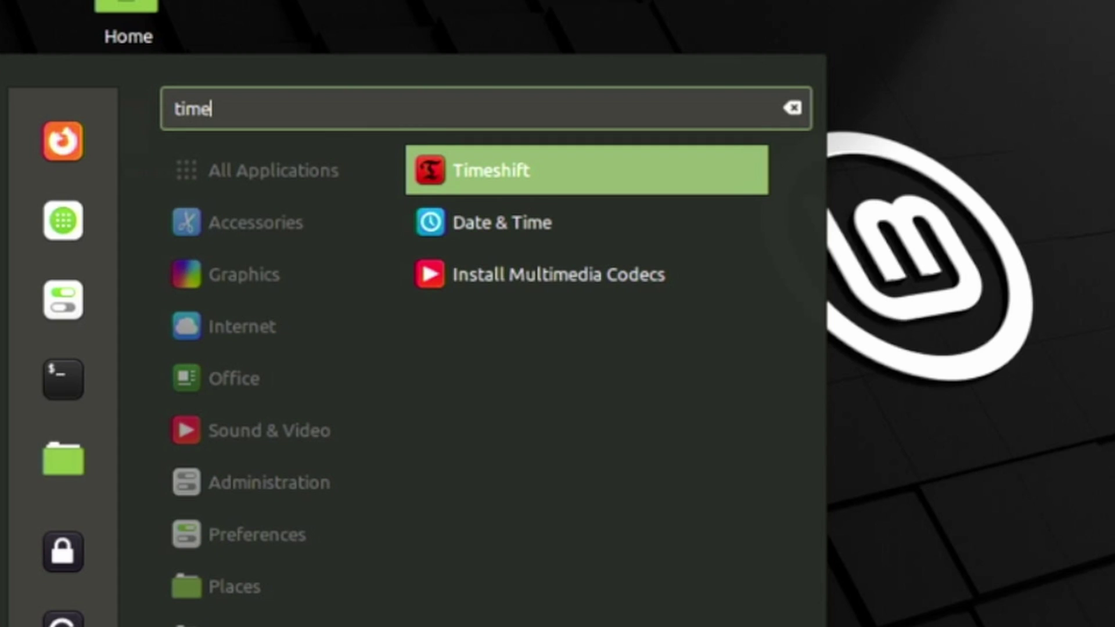
pyautogui.press('Return')
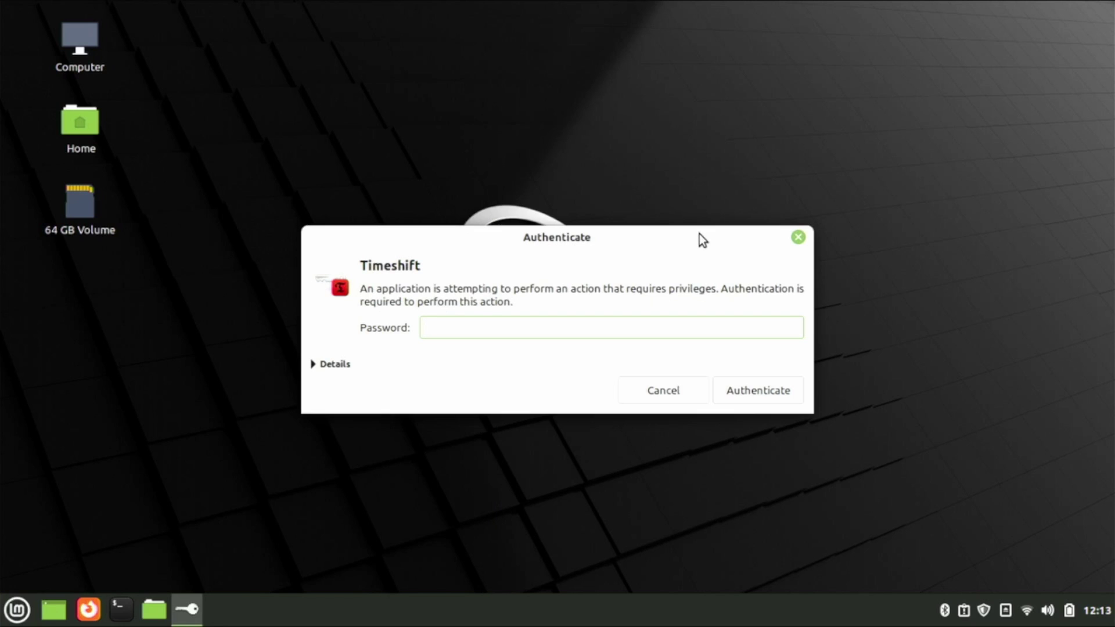
pyautogui.write('•••••••')
pyautogui.press('Return')
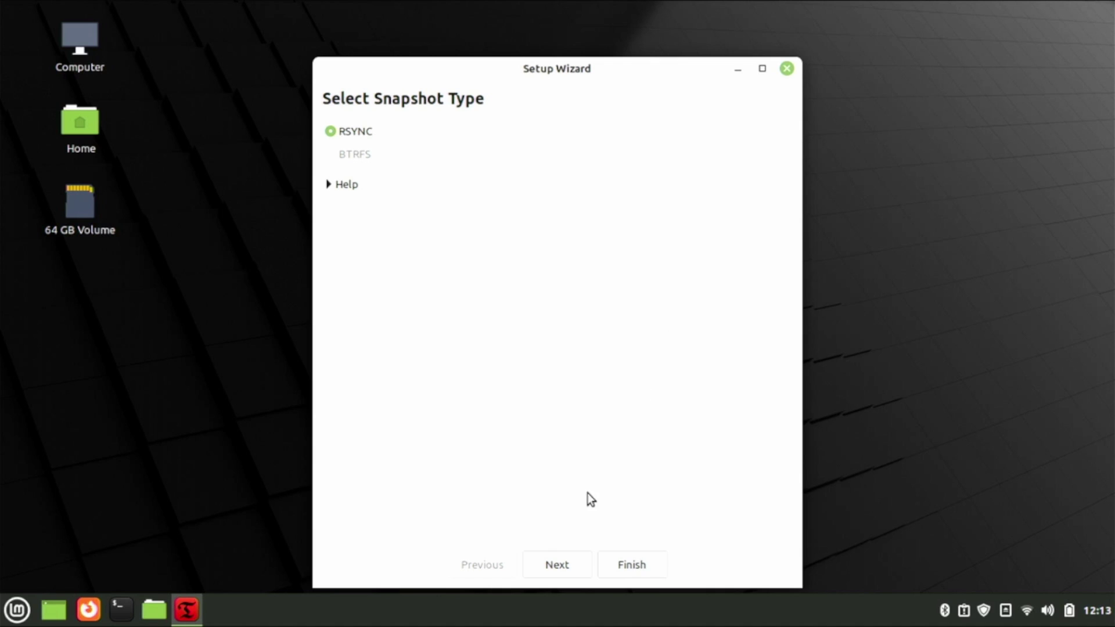
# Keep RSYNC as the snapshot type and the mmcblk1p1 partition as the snapshot location.
pyautogui.click(560, 573)
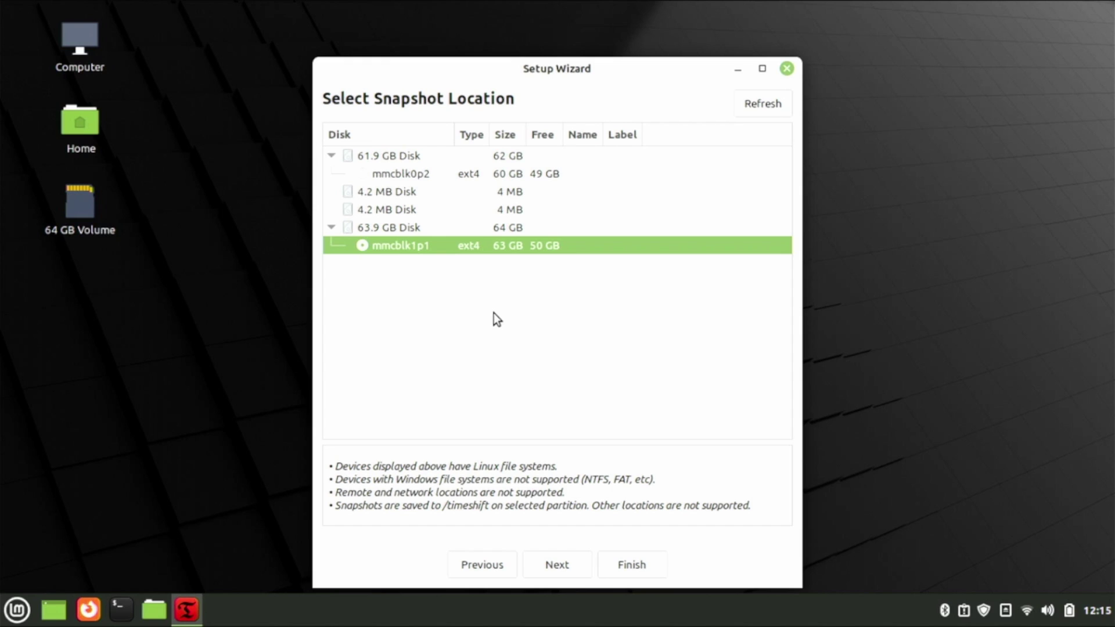
pyautogui.click(560, 572)
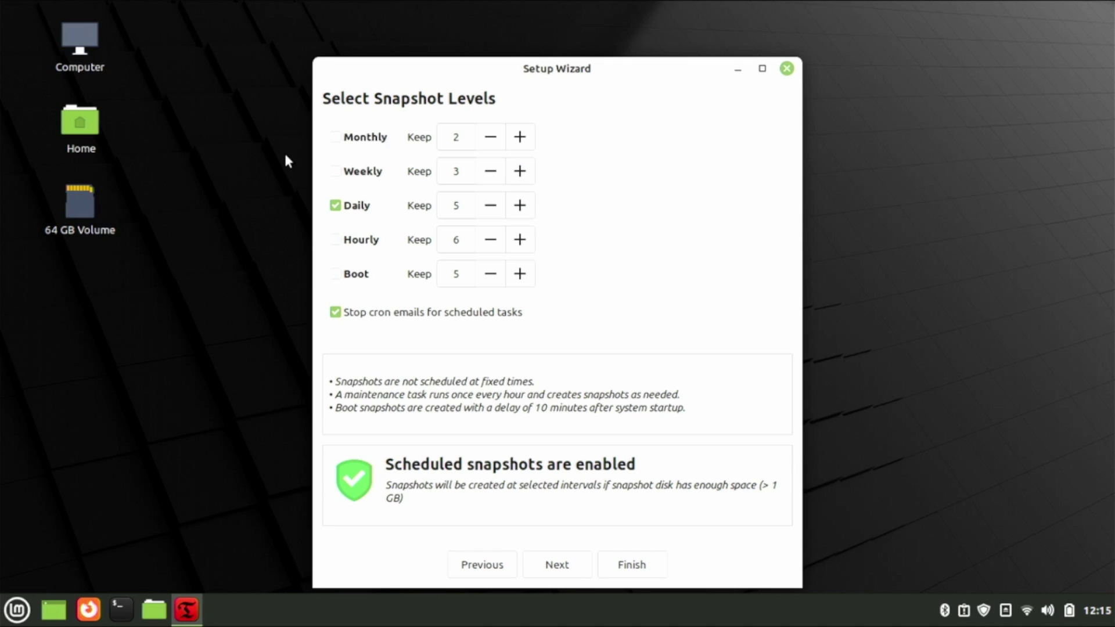
# Replace daily snapshots with weekly snapshots, keeping 6.
pyautogui.click(339, 210)
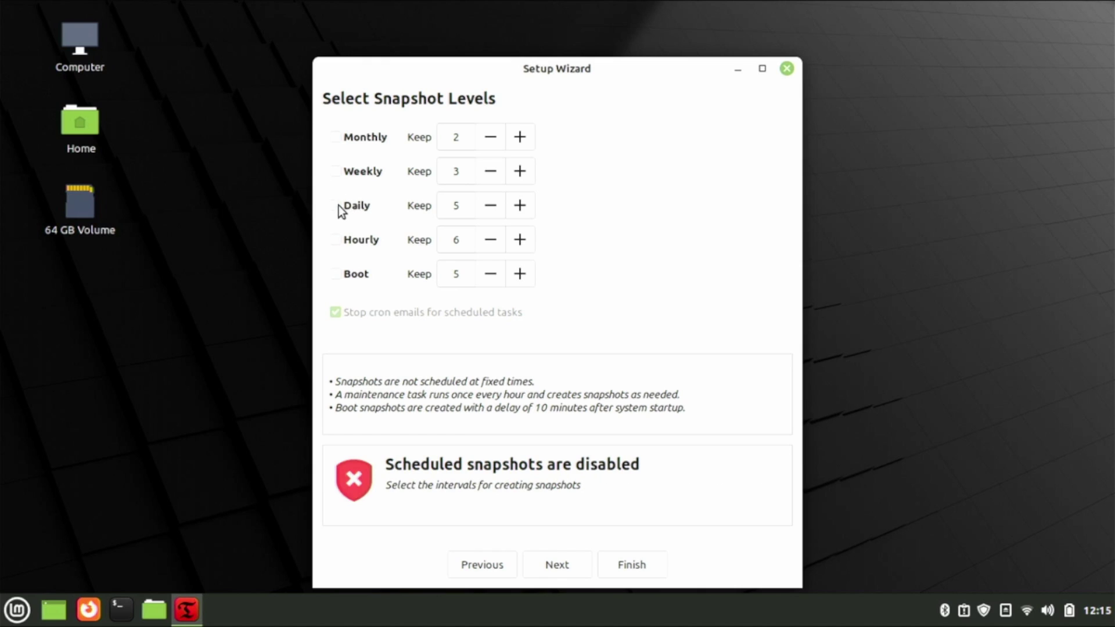
pyautogui.click(337, 173)
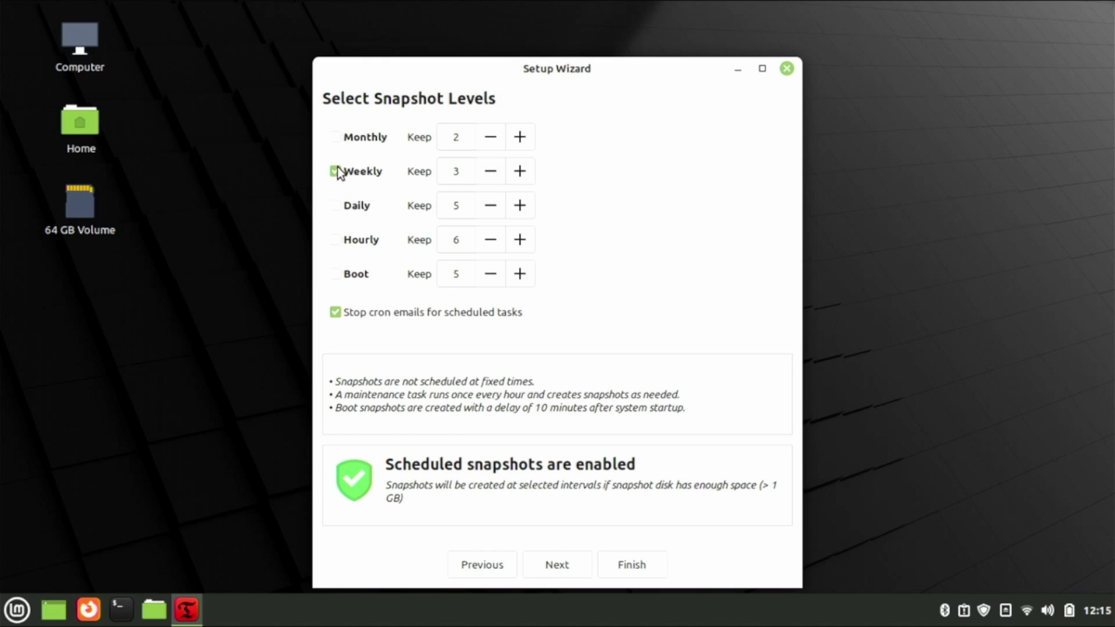
pyautogui.tripleClick(526, 173)
pyautogui.click(560, 567)
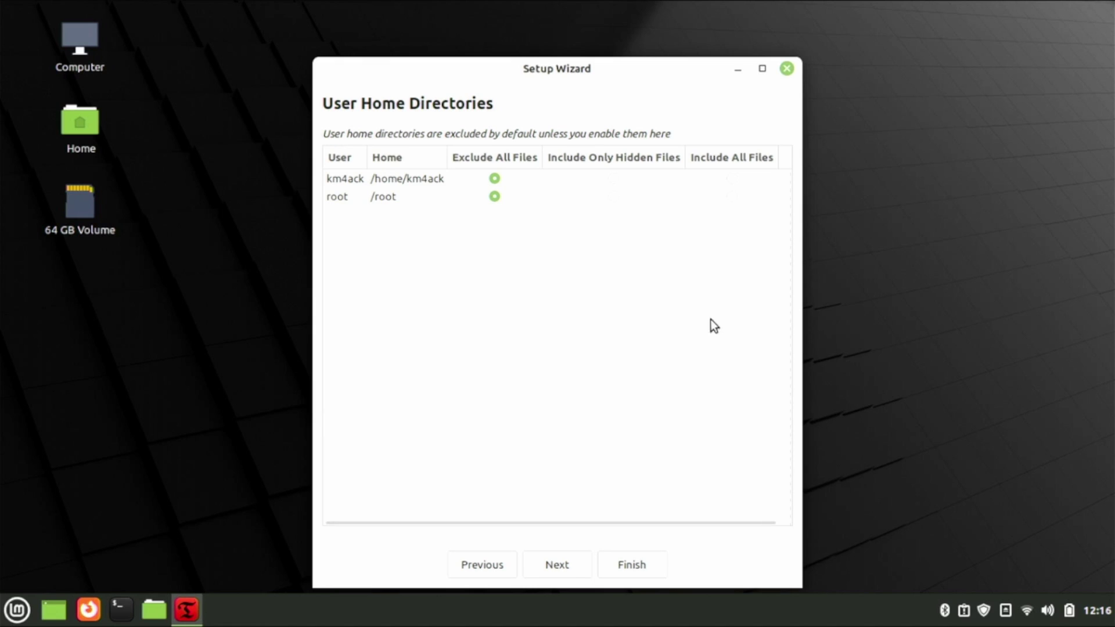
# Set both the user's and root's home directories to Include All Files and finish the wizard.
pyautogui.click(734, 179)
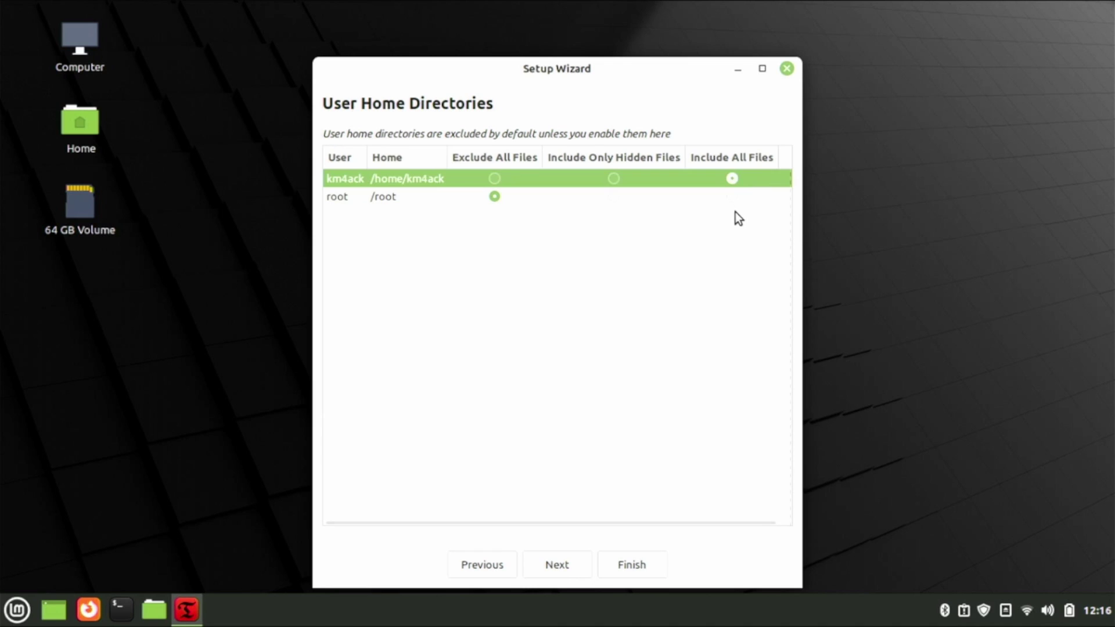
pyautogui.click(733, 197)
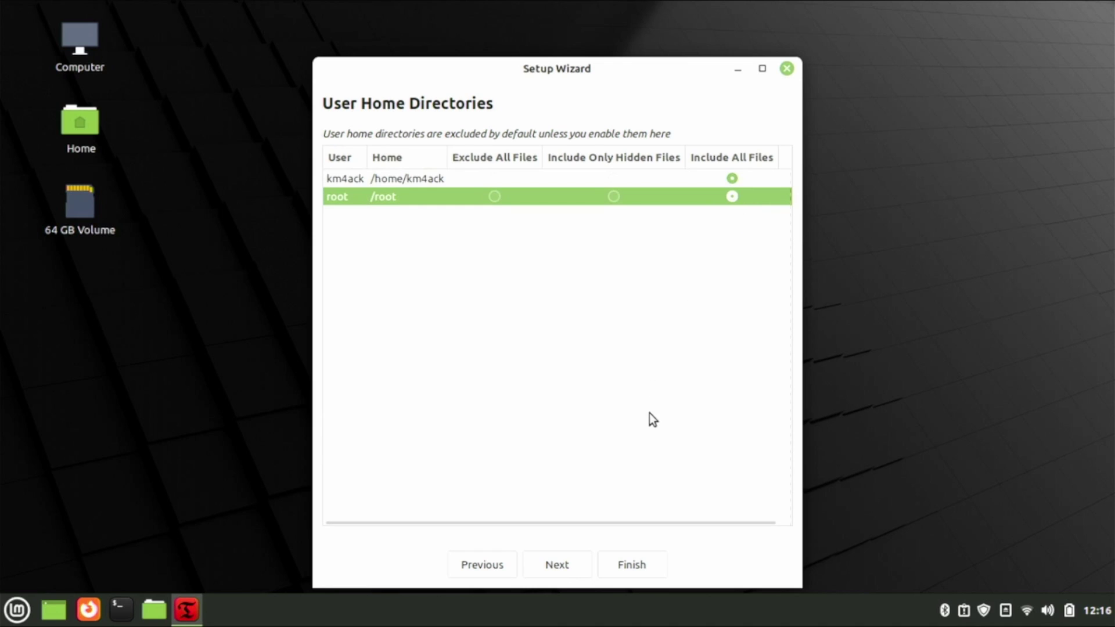
pyautogui.click(564, 565)
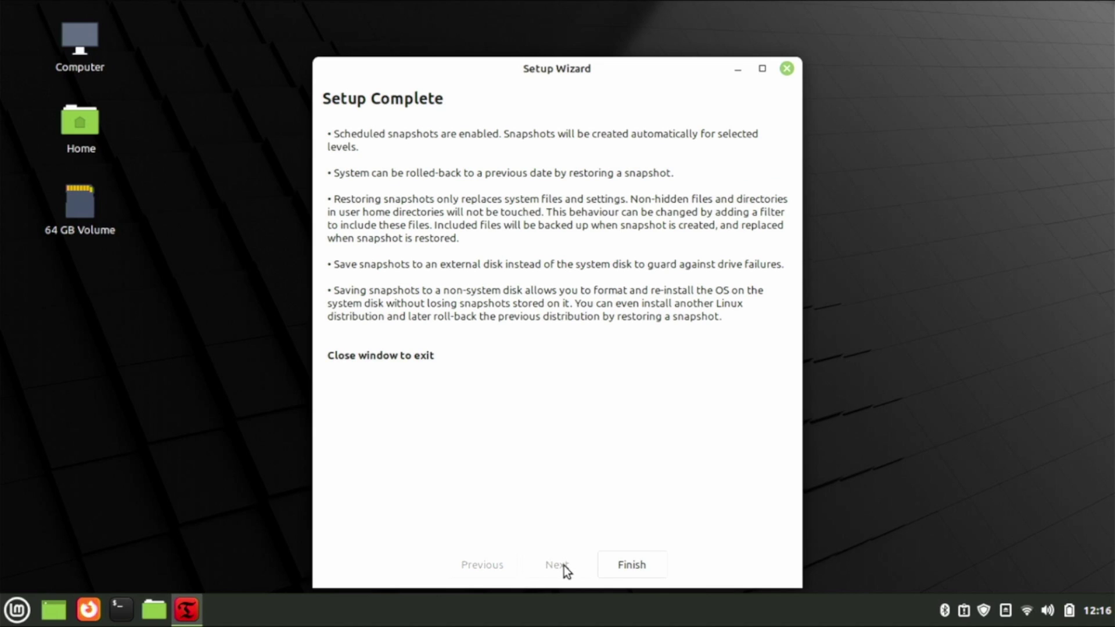
pyautogui.click(625, 569)
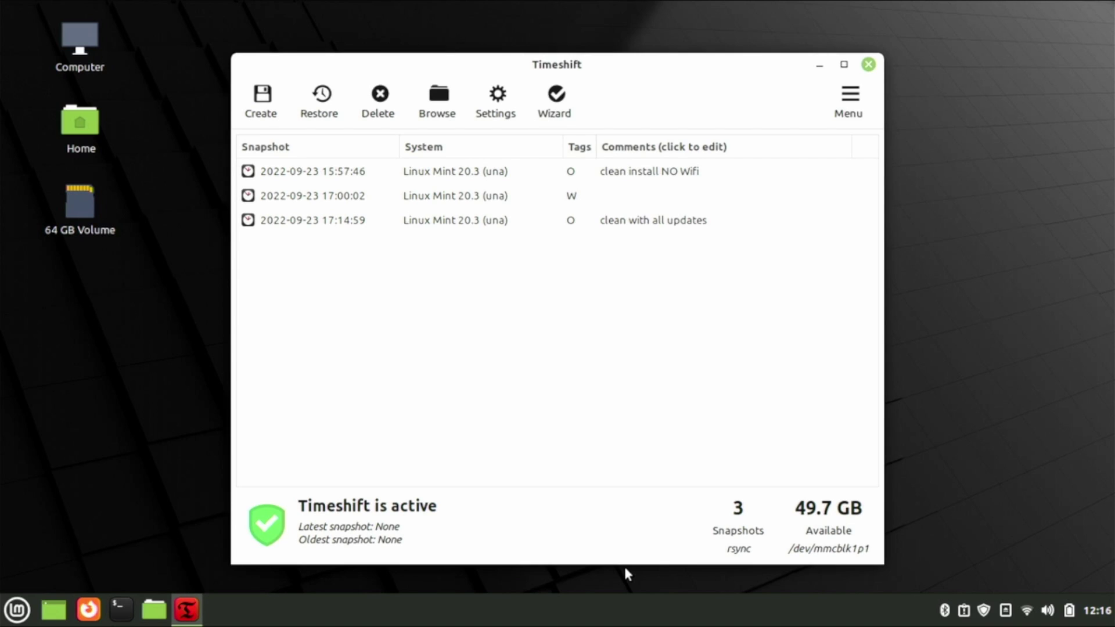
# Create a snapshot and comment the new 2022-10-03 snapshot 'clean install with wifi'.
pyautogui.click(262, 102)
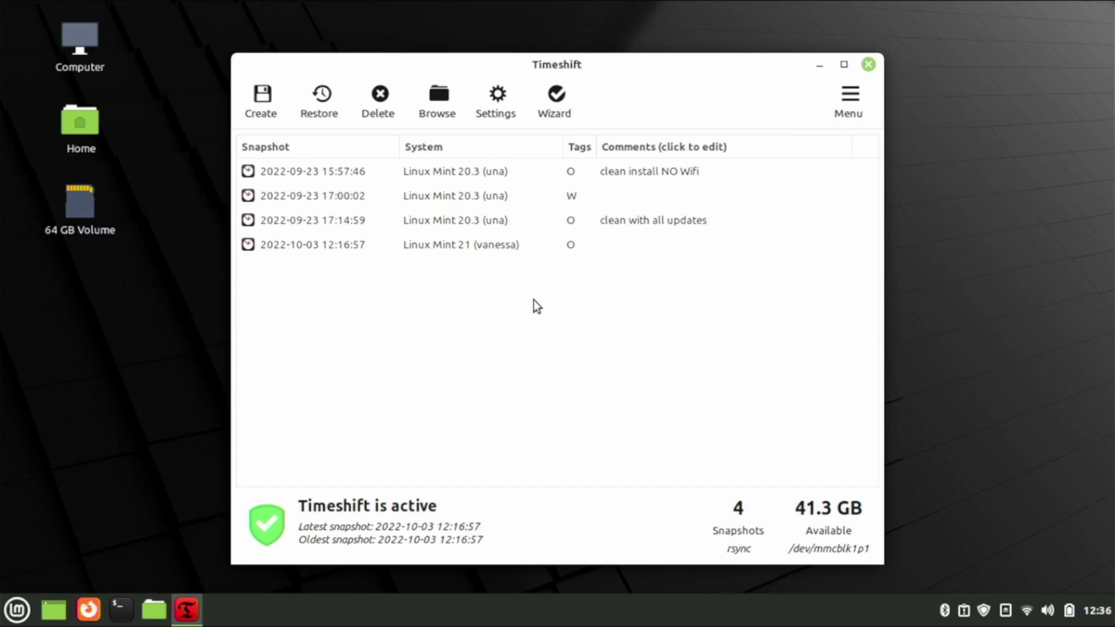
pyautogui.click(612, 248)
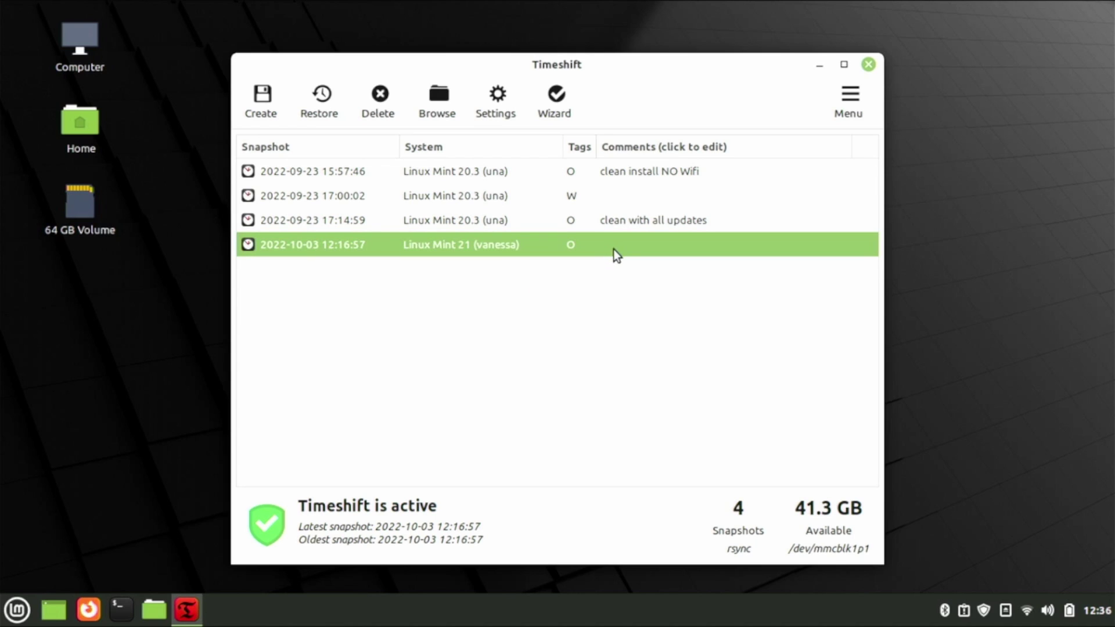
pyautogui.click(623, 251)
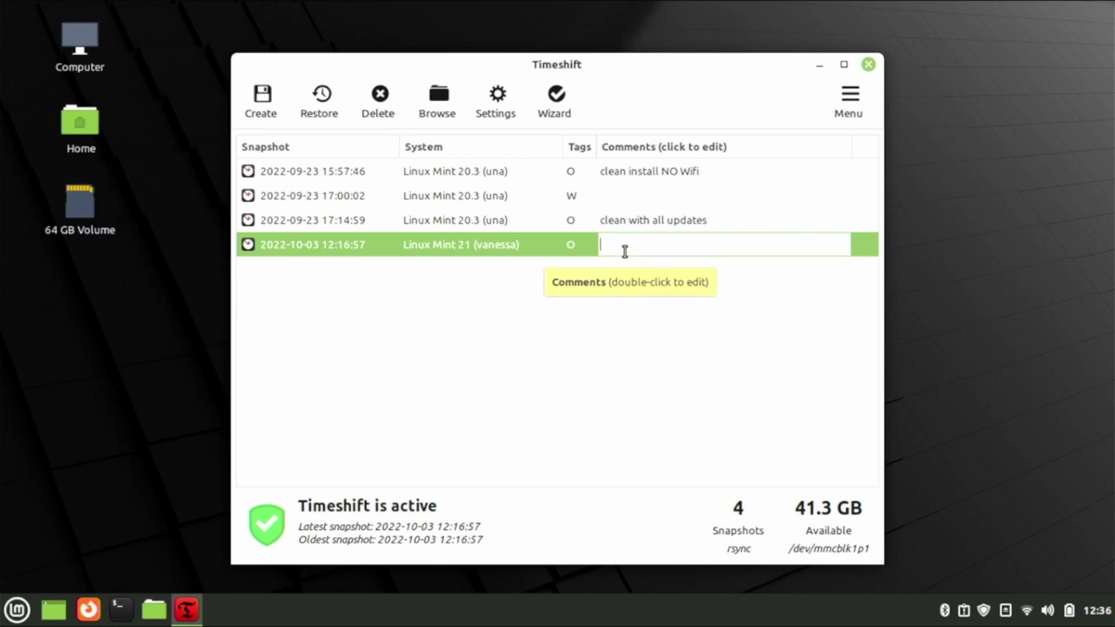
pyautogui.write('clean install with wifi')
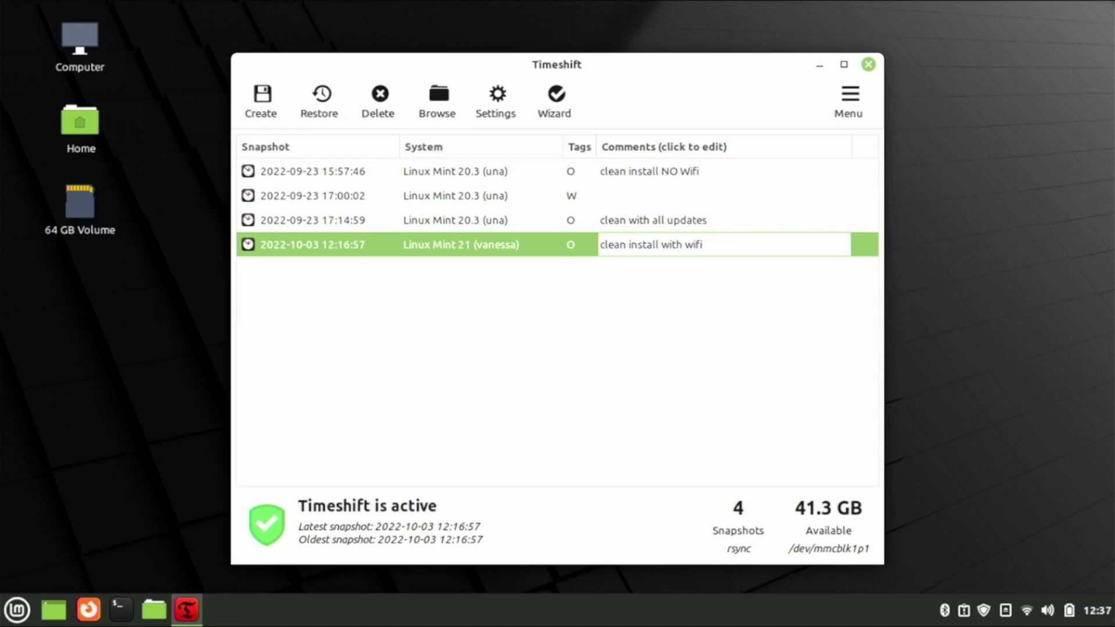
pyautogui.press('Return')
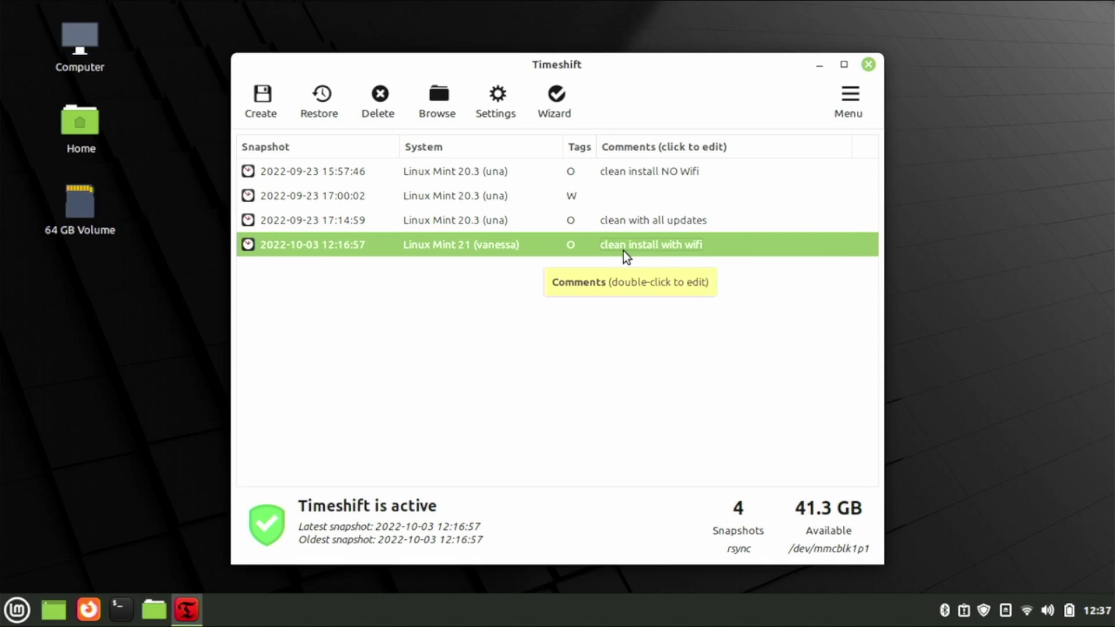
# Close Timeshift and download hamlib-4.4.tar.gz from the Hamlib 4.4 release page in Firefox.
pyautogui.click(869, 65)
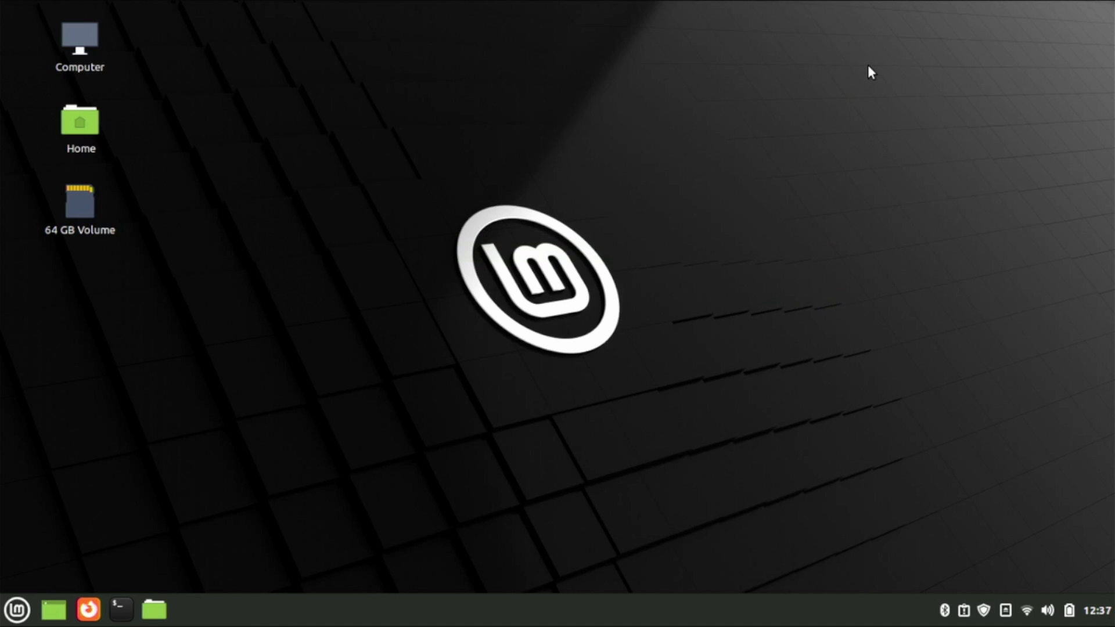
pyautogui.click(89, 611)
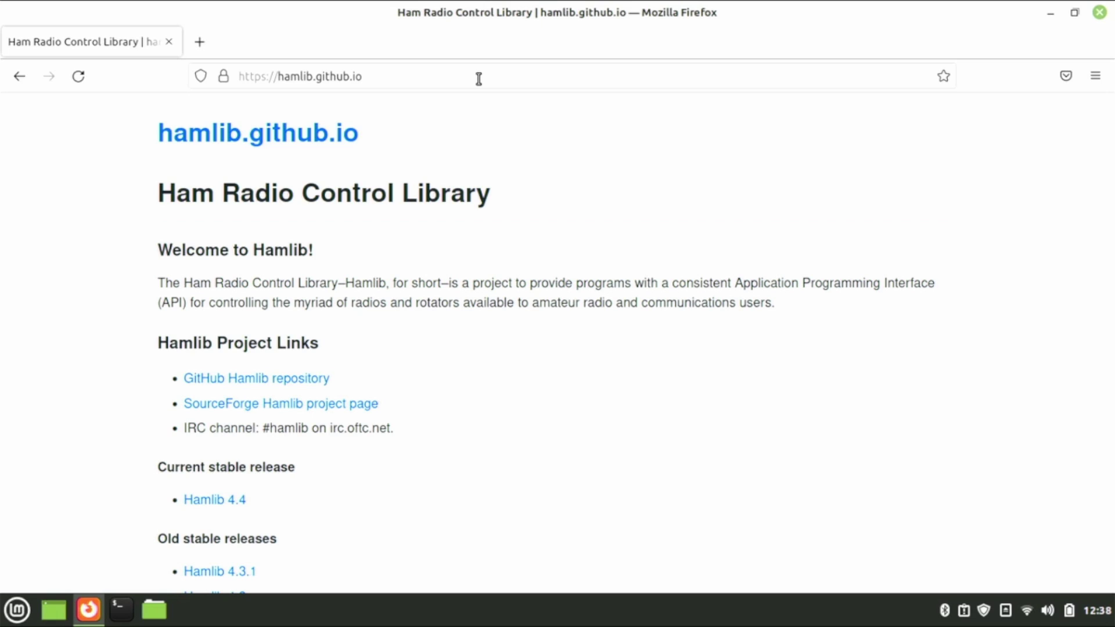
pyautogui.click(205, 506)
pyautogui.moveTo(1106, 249); pyautogui.dragTo(1107, 381)
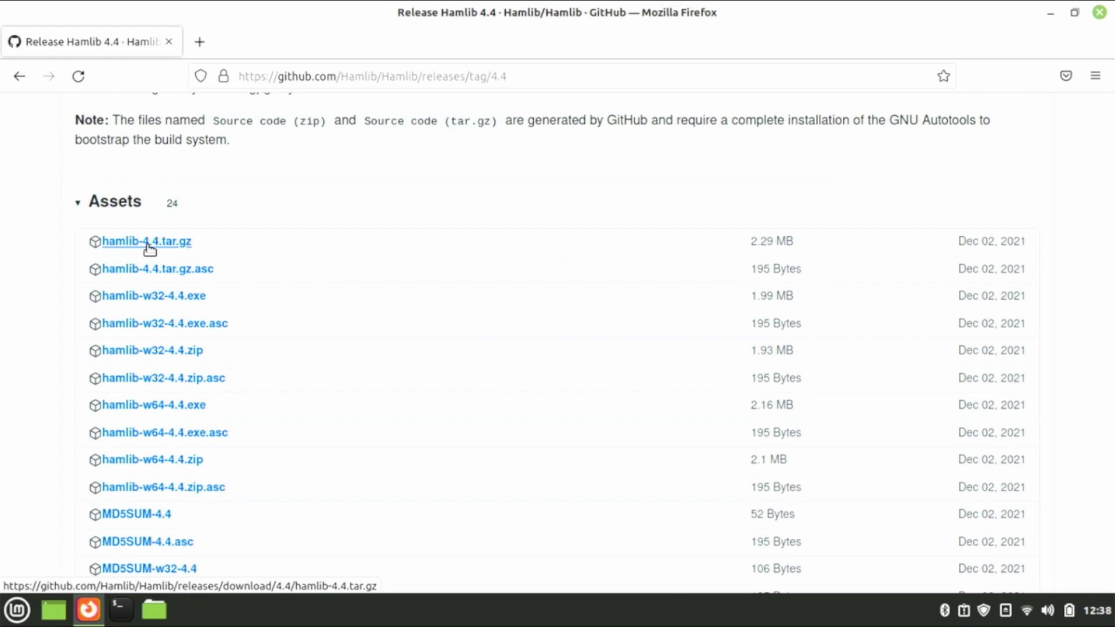
pyautogui.click(149, 244)
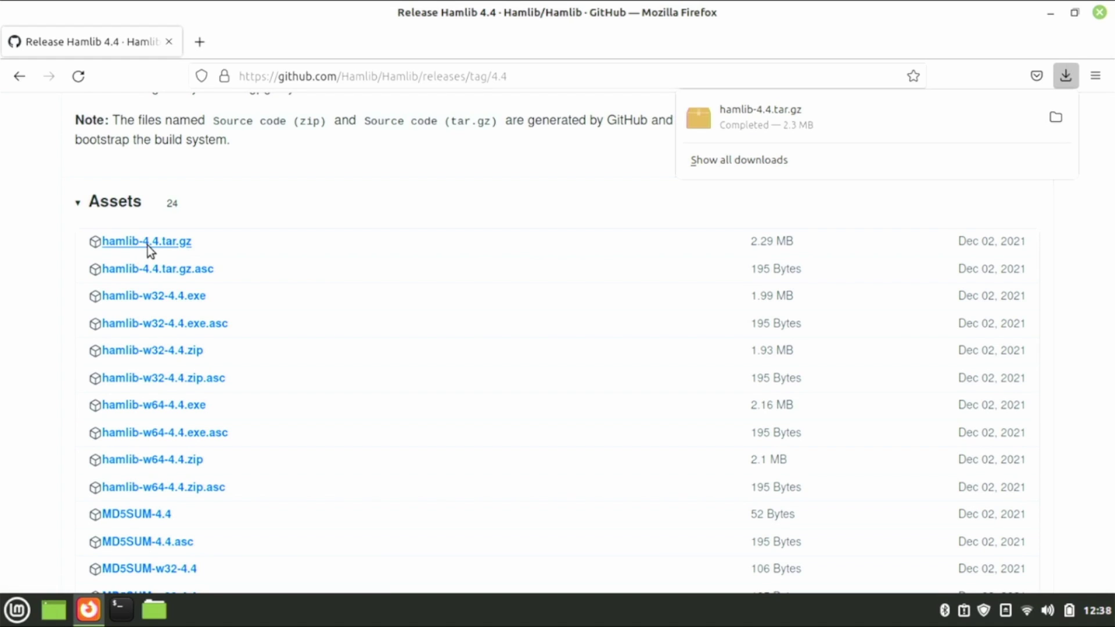
pyautogui.click(1051, 16)
pyautogui.click(1050, 14)
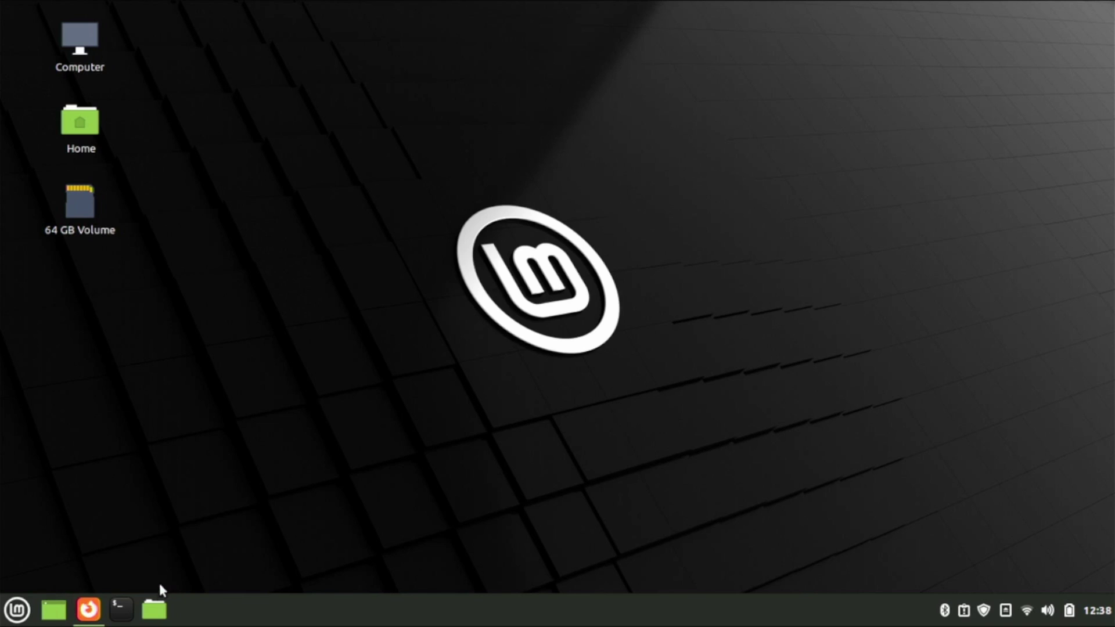
# Extract hamlib-4.4.tar.gz in the Downloads folder using Extract Here.
pyautogui.click(152, 615)
pyautogui.doubleClick(638, 164)
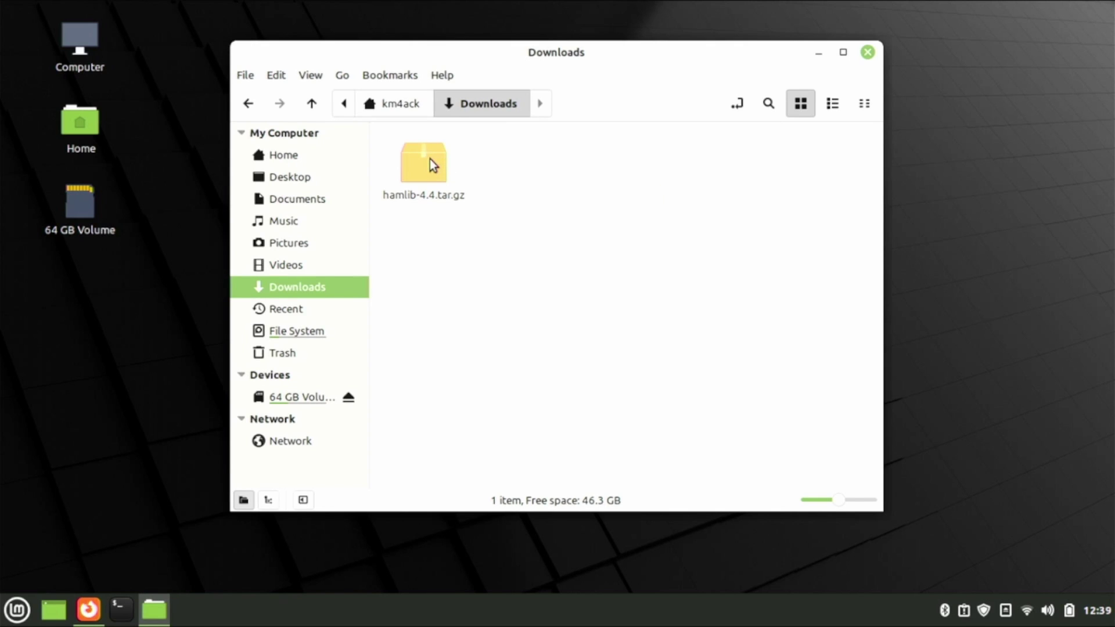
pyautogui.rightClick(430, 158)
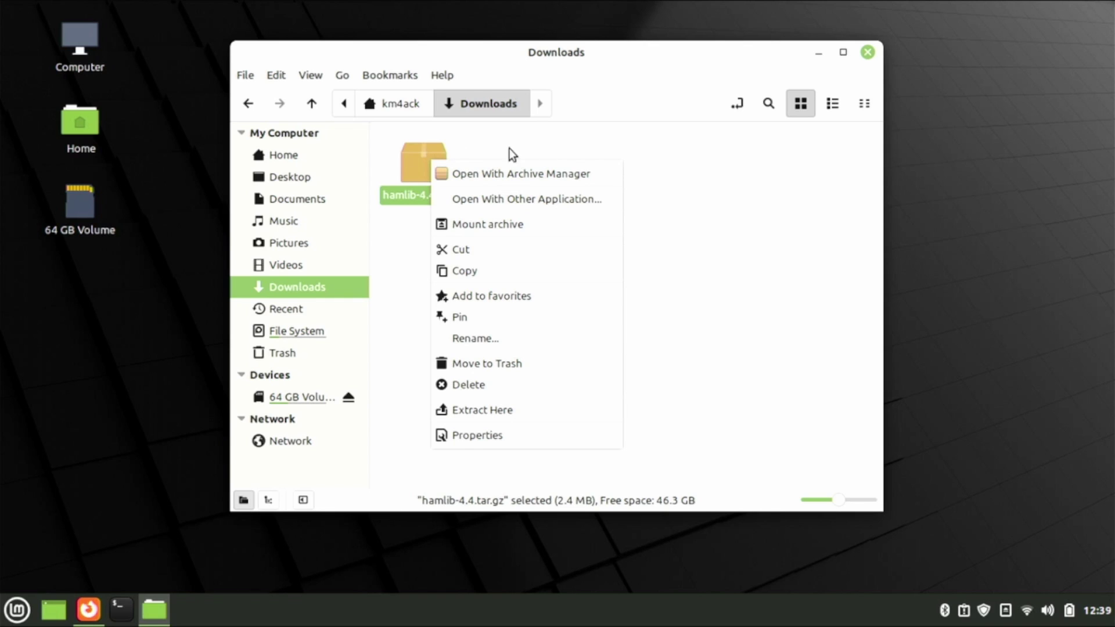
pyautogui.click(523, 409)
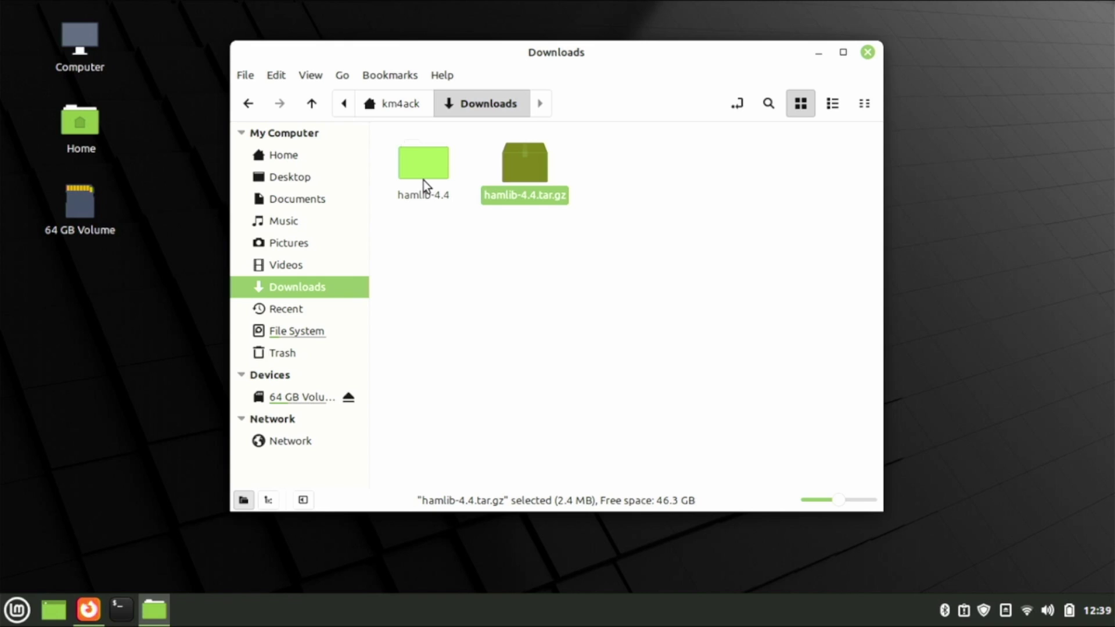
# Open a terminal inside the extracted hamlib-4.4 folder.
pyautogui.doubleClick(424, 168)
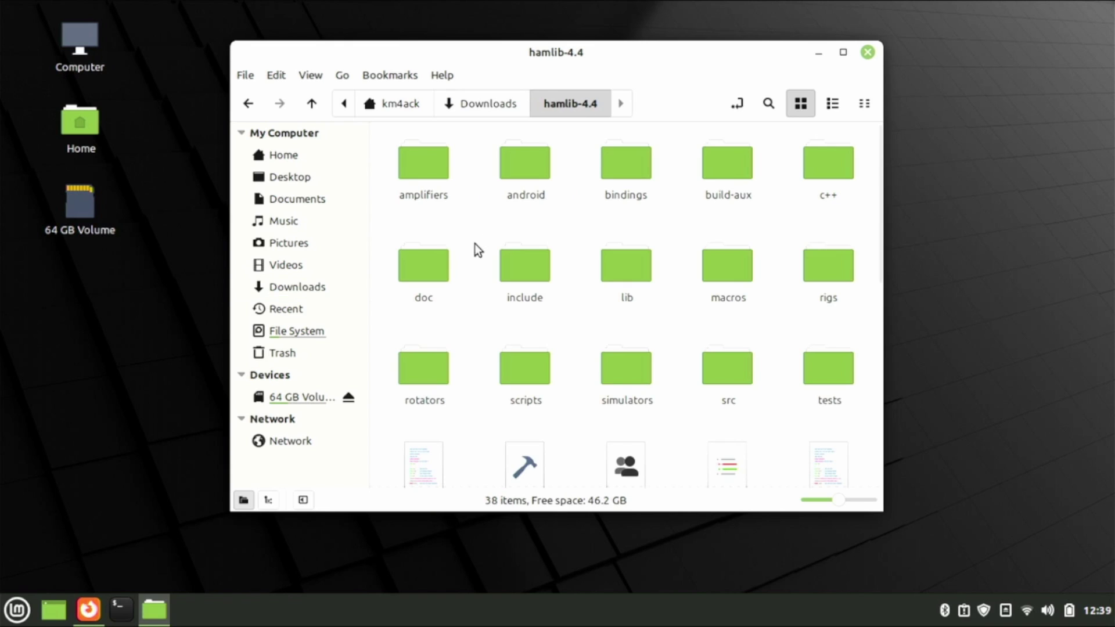
pyautogui.rightClick(480, 214)
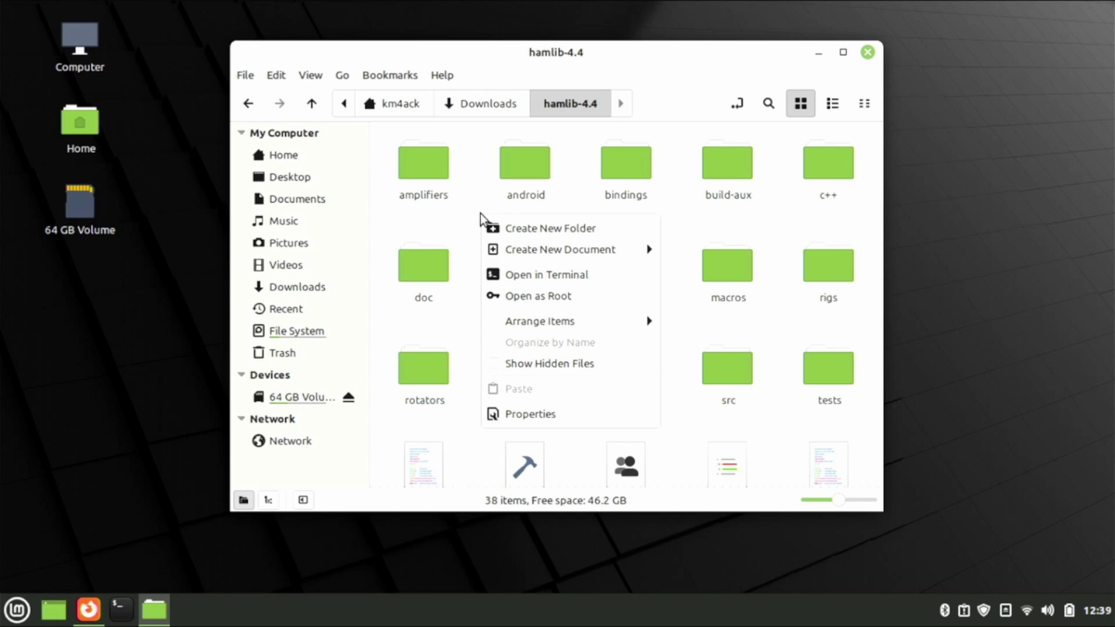
pyautogui.click(536, 278)
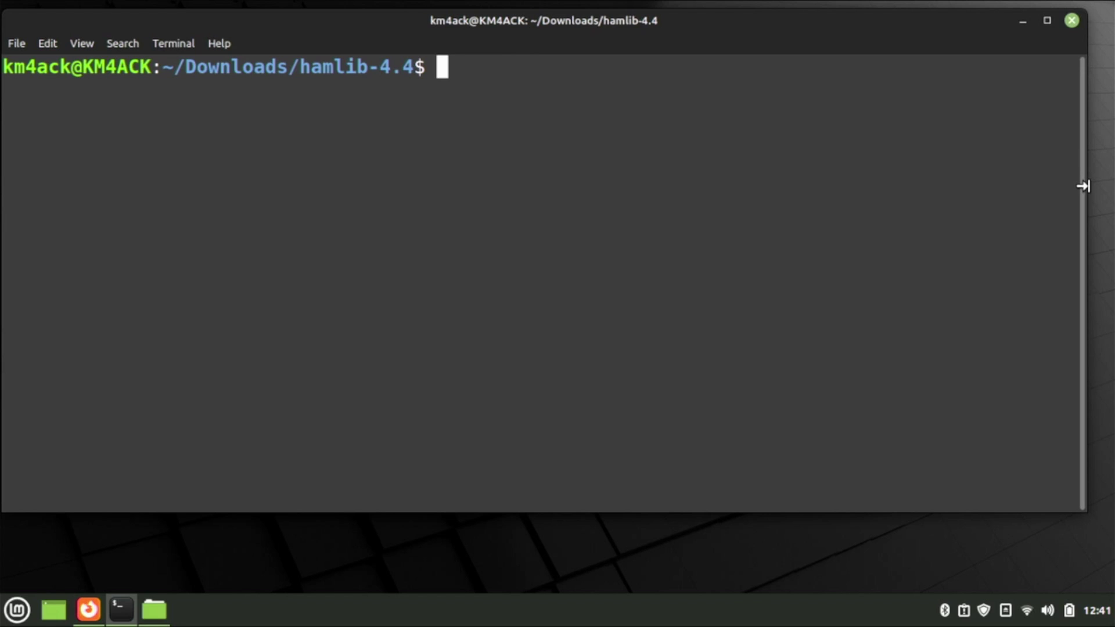
# Run sudo apt update && sudo apt upgrade, then clear the terminal.
pyautogui.write('sudo apt update && sudo apt upgrade')
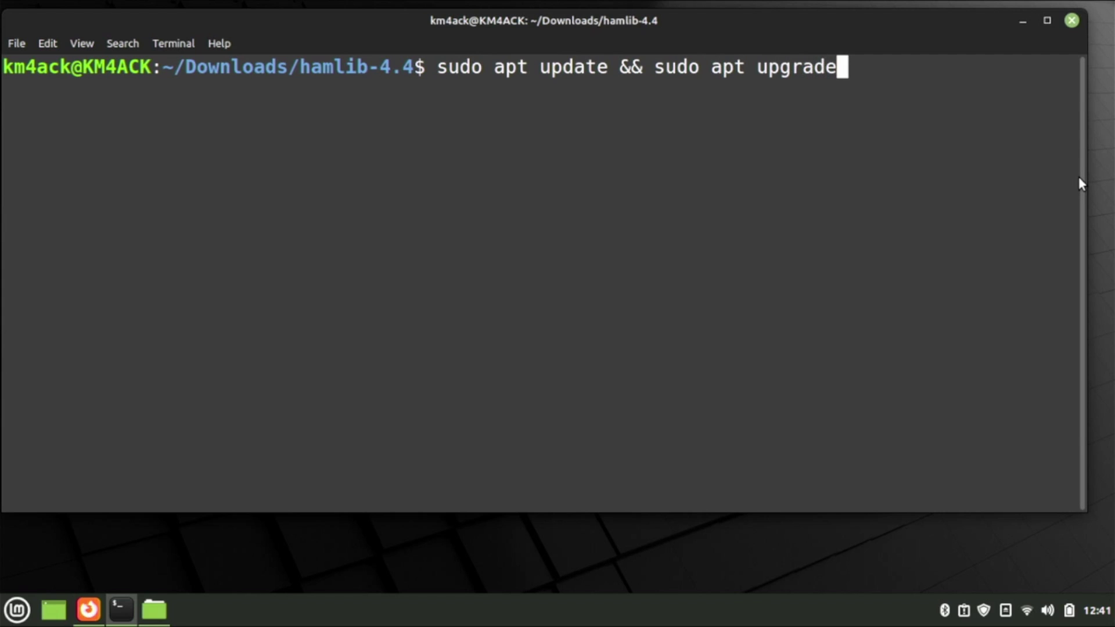
pyautogui.press('Return')
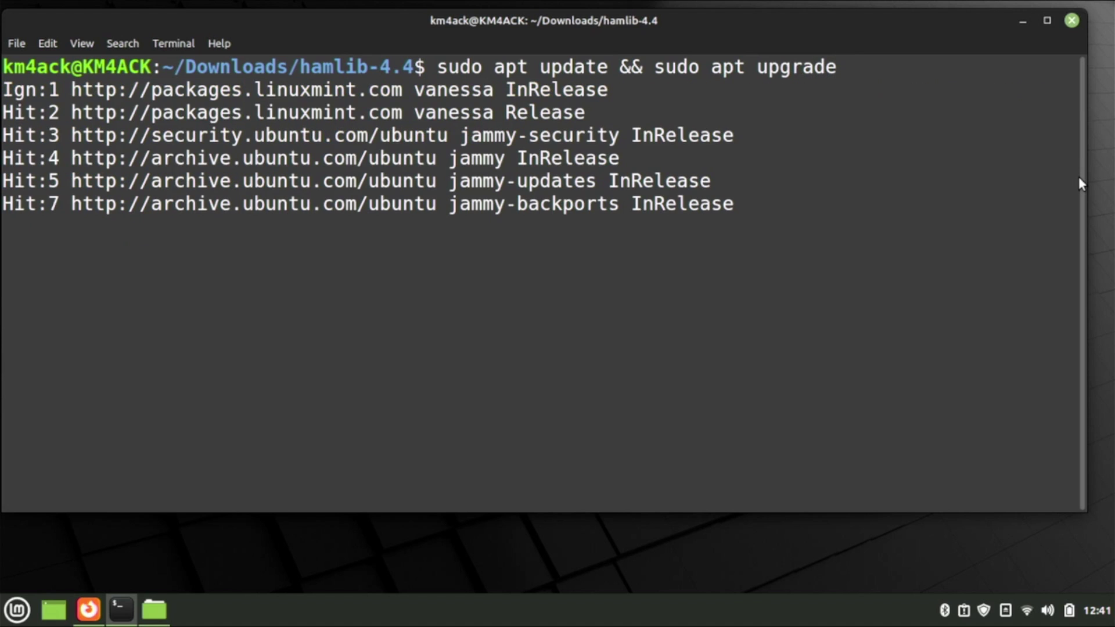
pyautogui.write('clear')
pyautogui.press('Return')
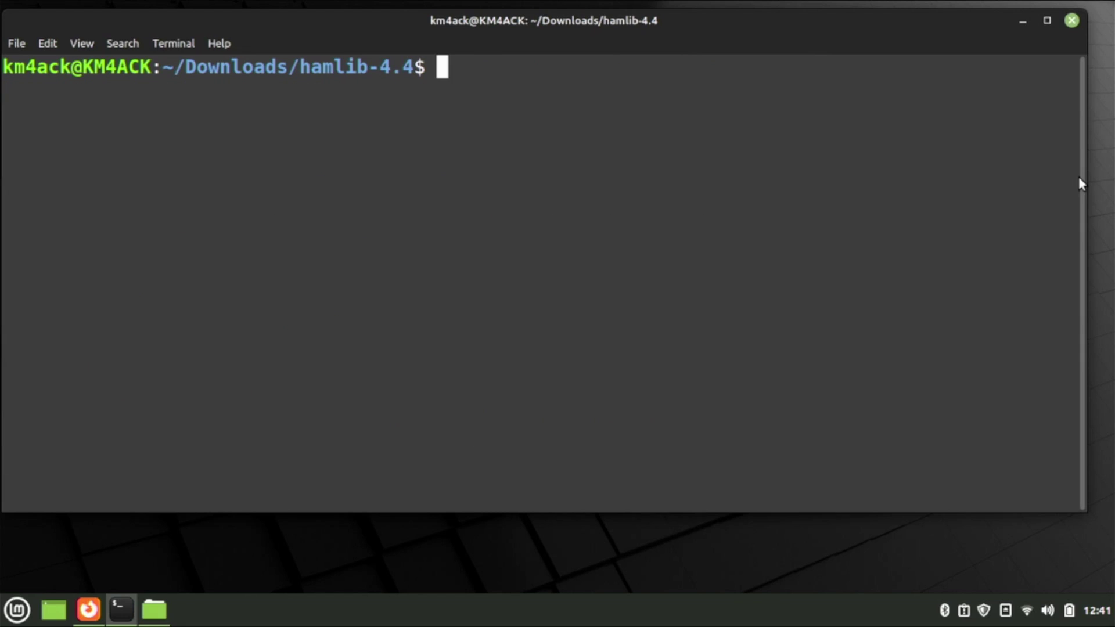
# Install libusb-1.0-0 and libusb-1.0-0-dev, then run ./configure on the Hamlib source.
pyautogui.write('sudo ')
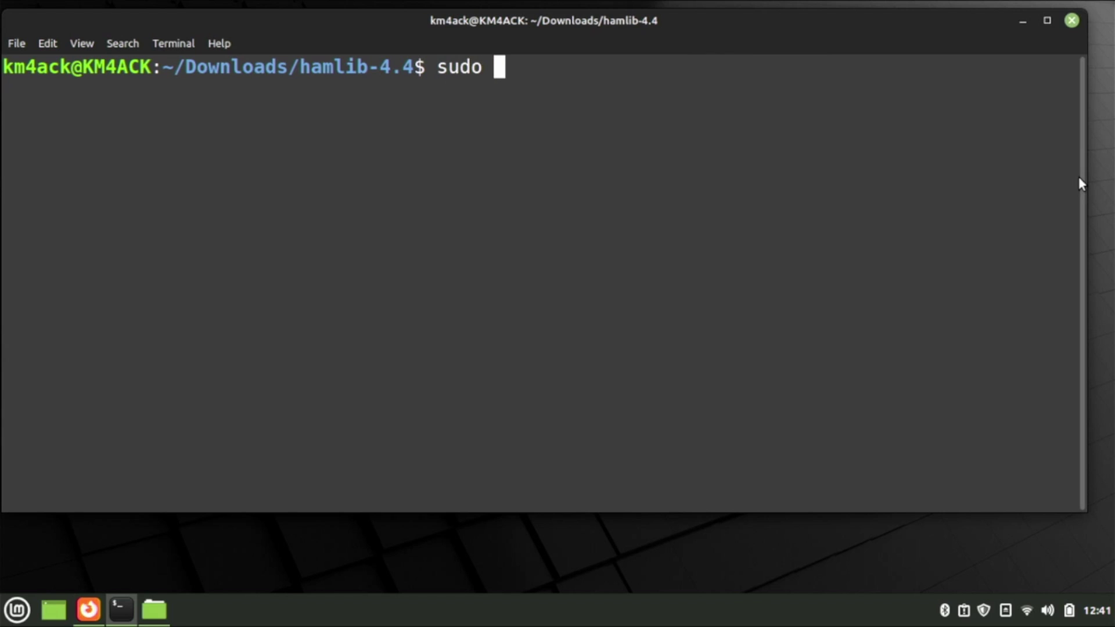
pyautogui.write('apt insta')
pyautogui.write('ll ')
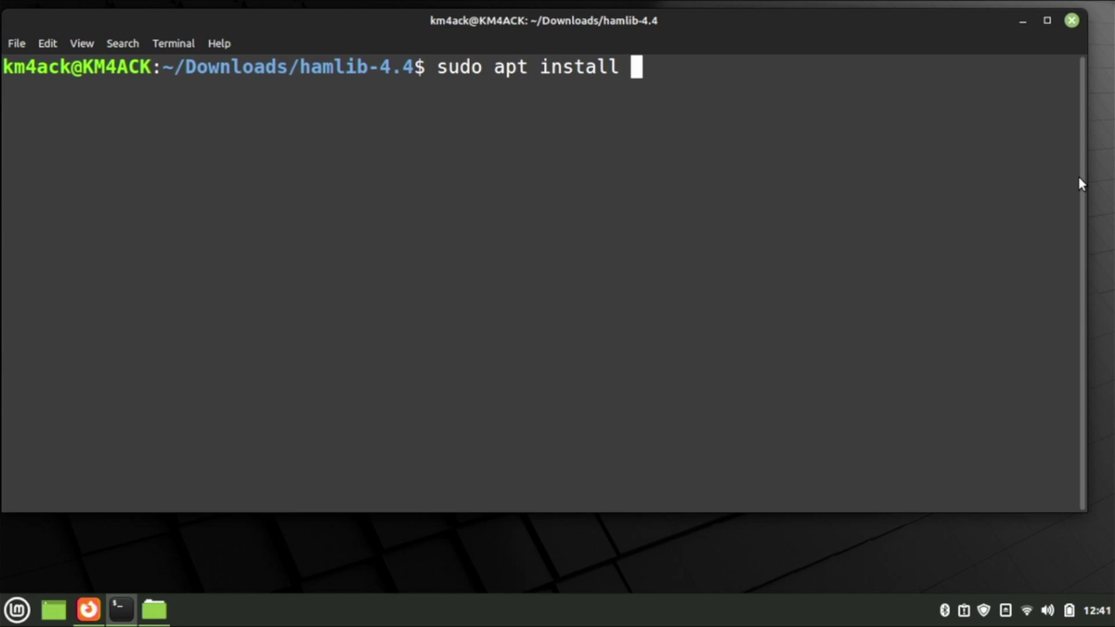
pyautogui.write('libus')
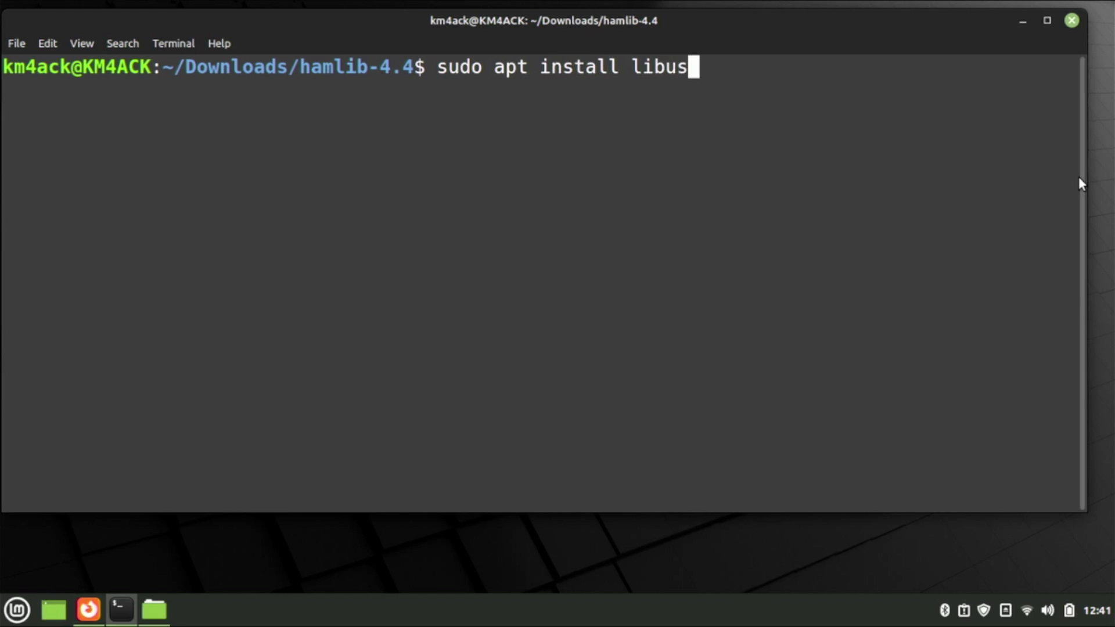
pyautogui.write('b-1.0')
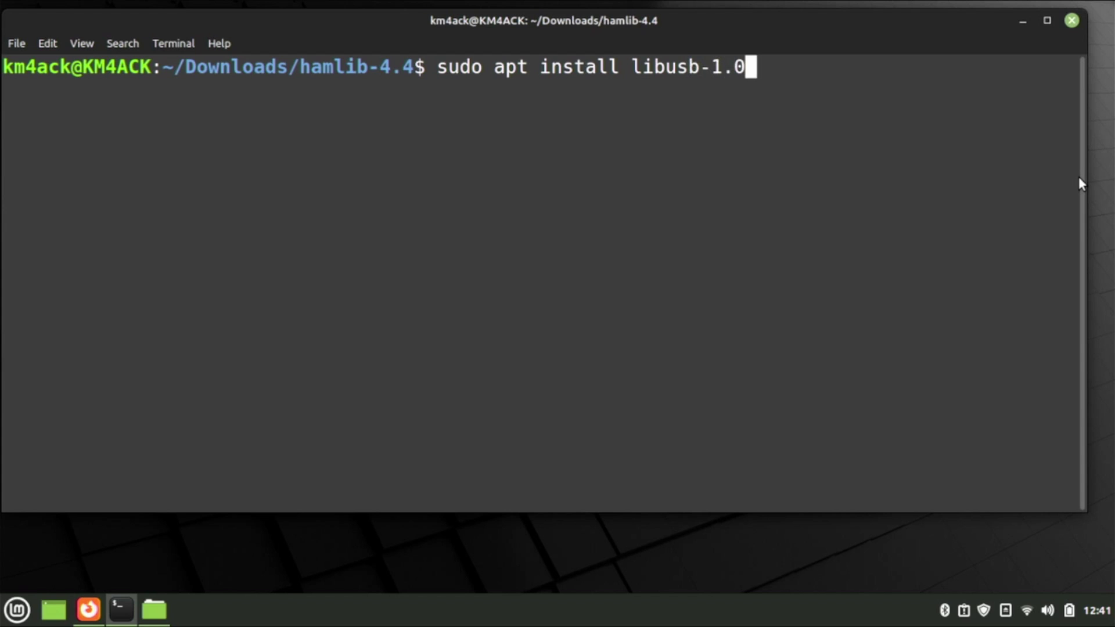
pyautogui.write('-0 libusb')
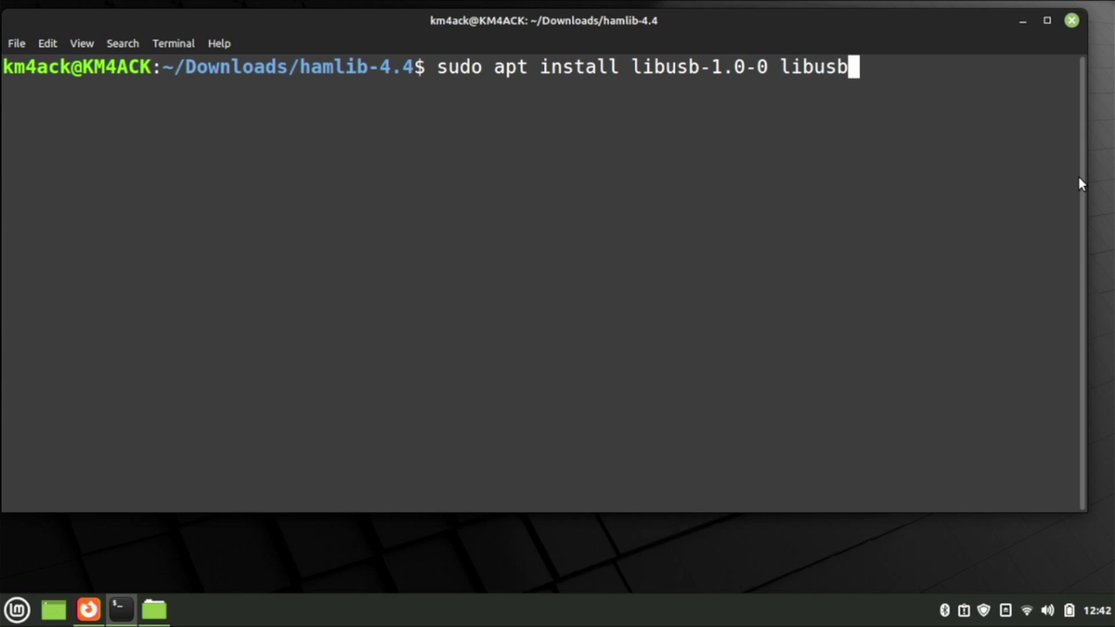
pyautogui.write('-1.0-0')
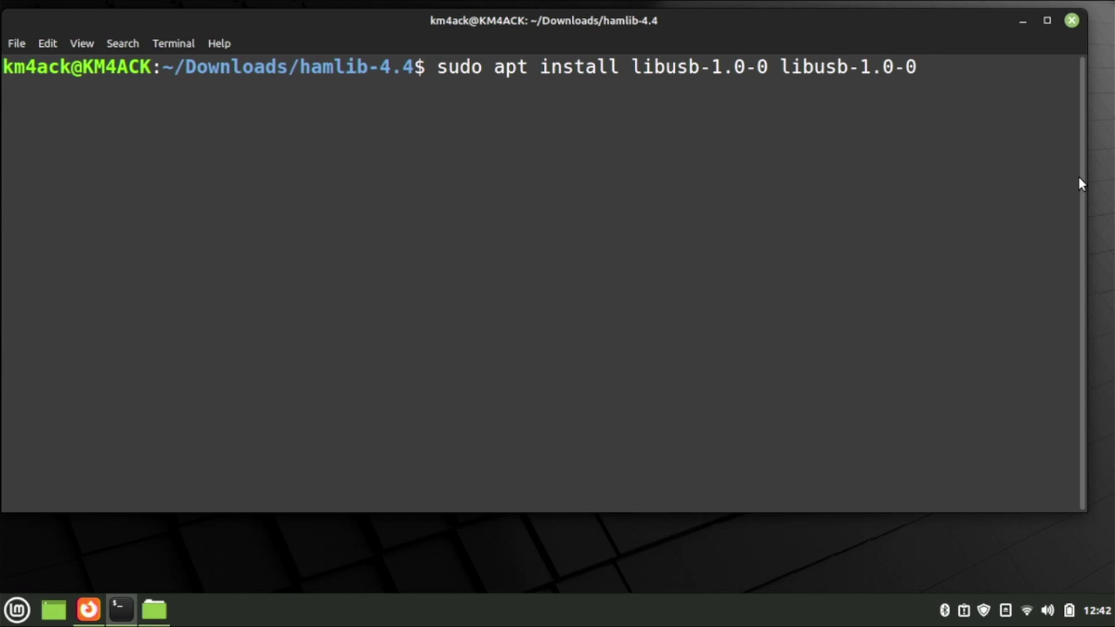
pyautogui.write('-dev')
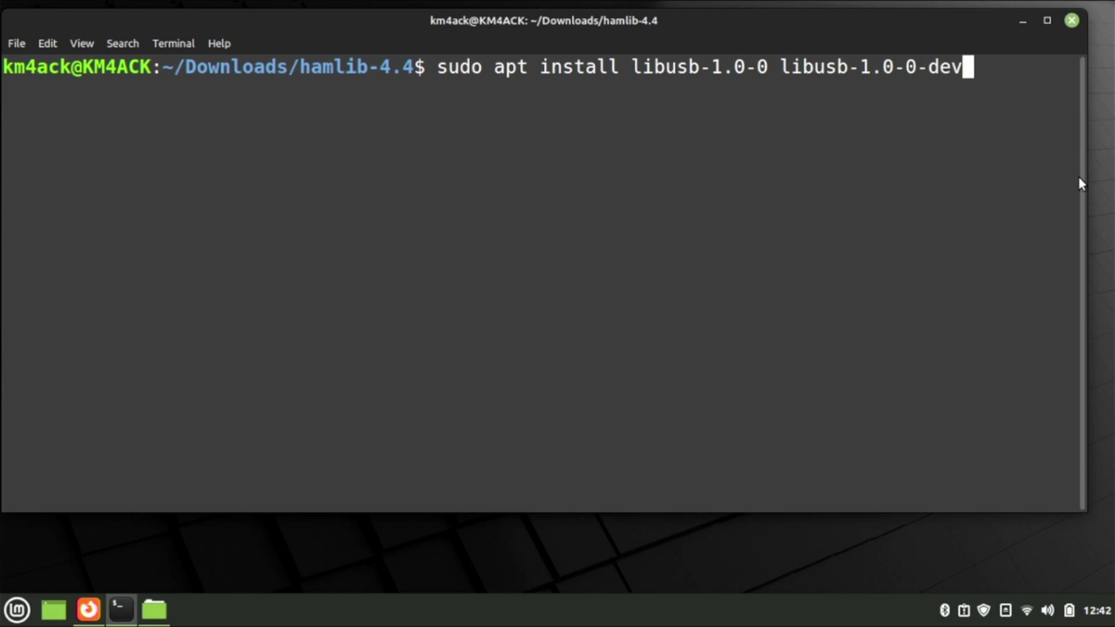
pyautogui.press('Return')
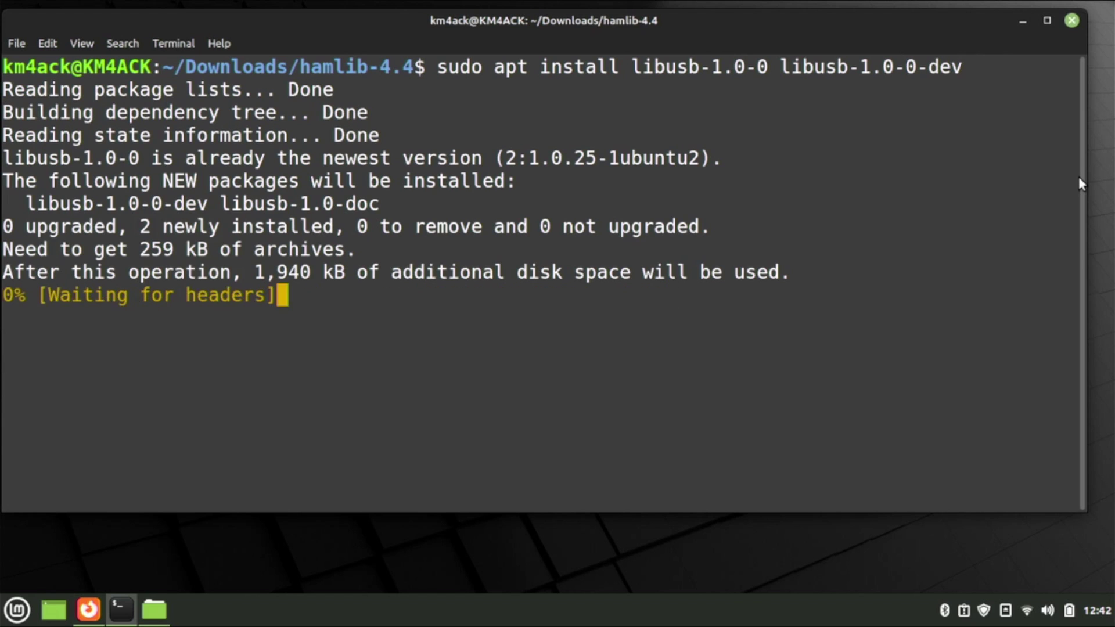
pyautogui.hotkey('ctrl', 'l')
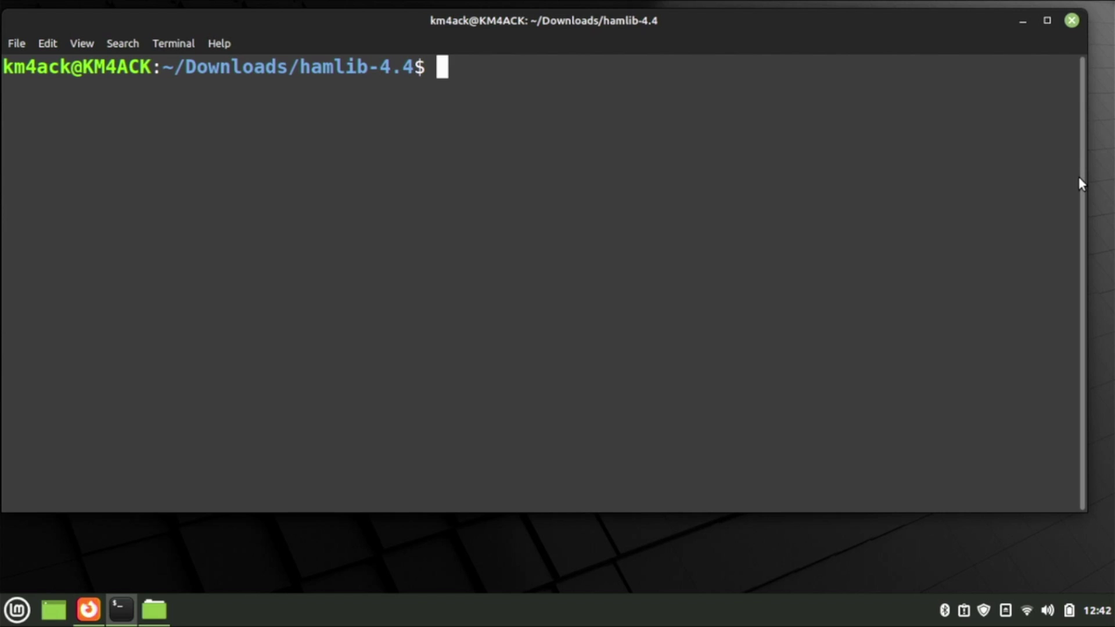
pyautogui.write('./configure')
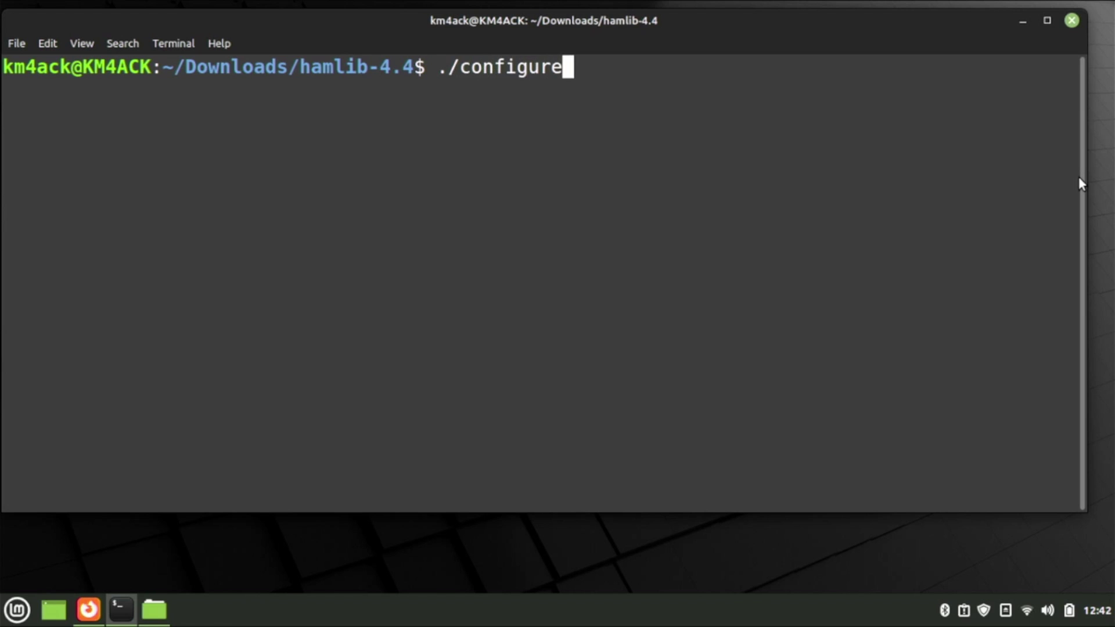
pyautogui.press('Return')
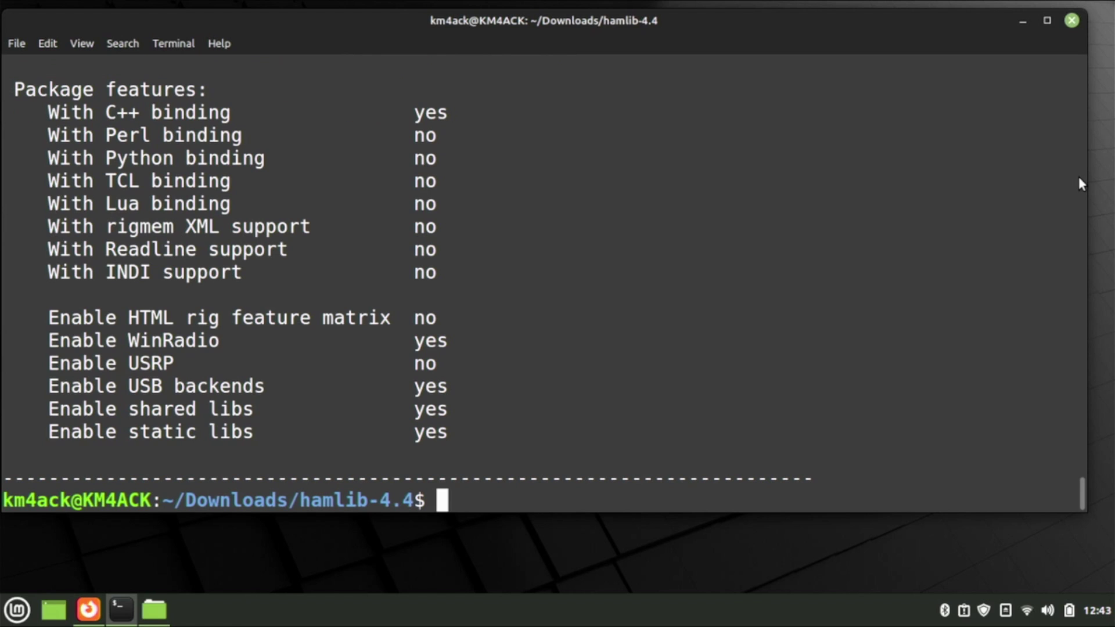
# Compile Hamlib with make and install it with sudo make install.
pyautogui.write('make')
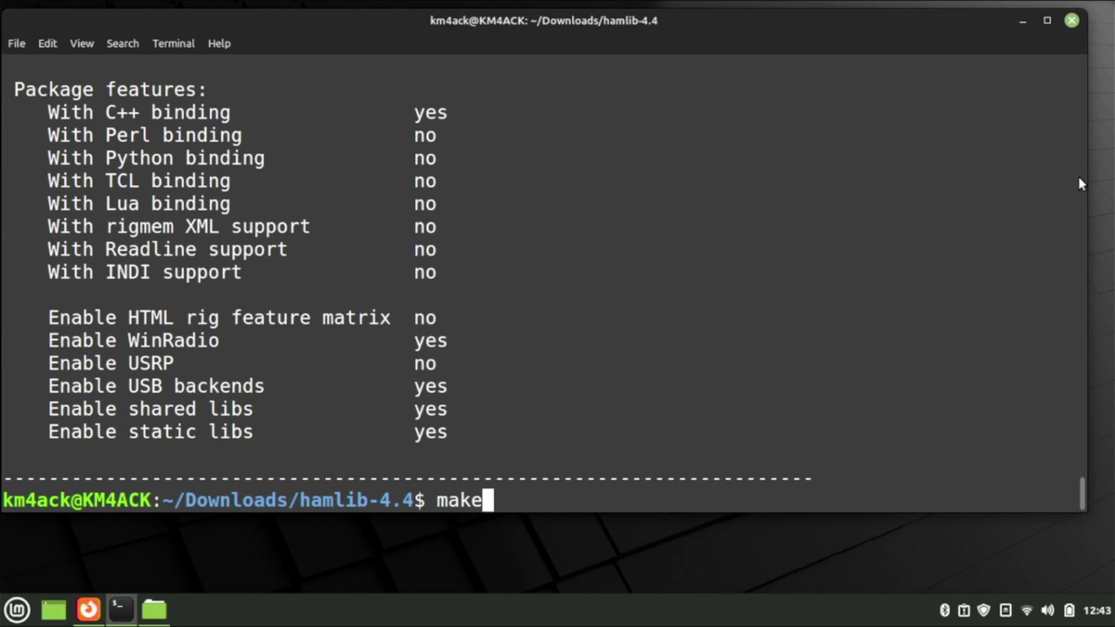
pyautogui.press('Return')
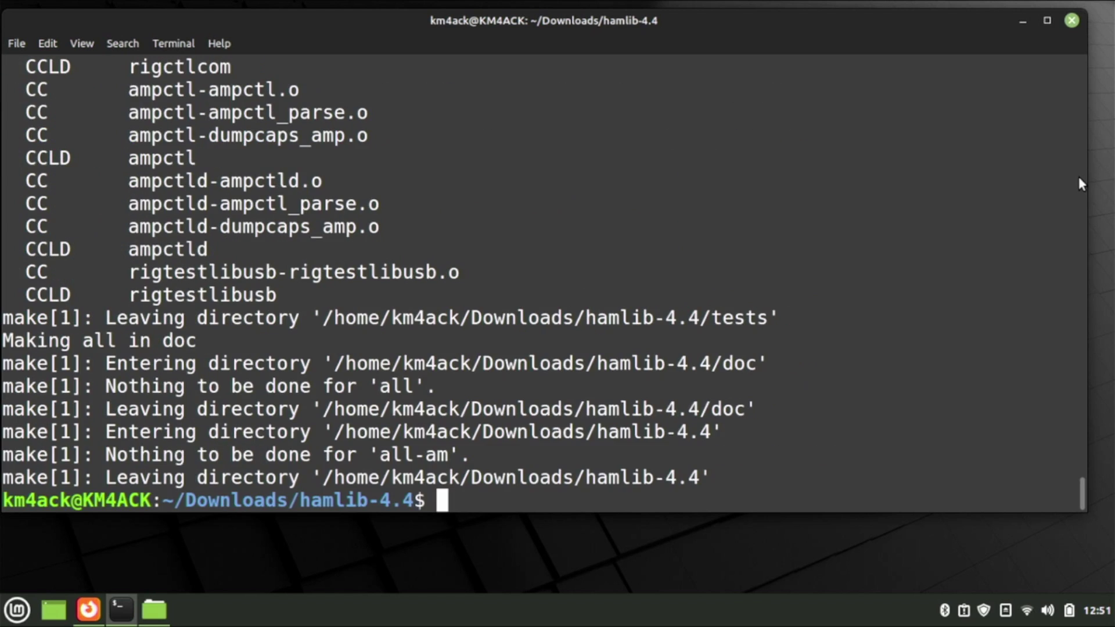
pyautogui.write('sudo ')
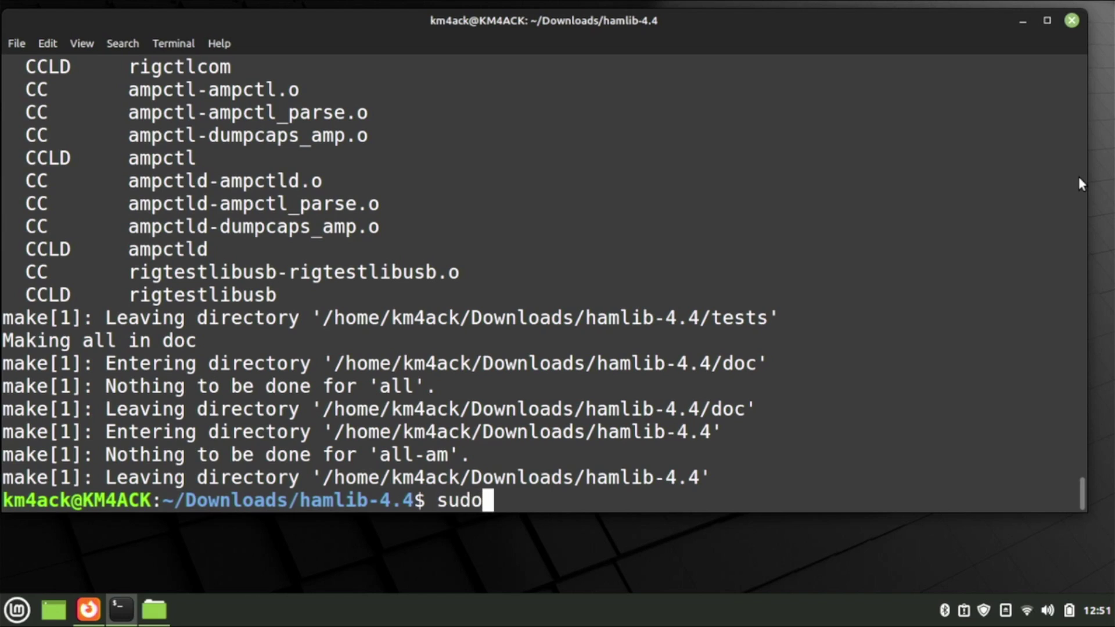
pyautogui.write('make nst')
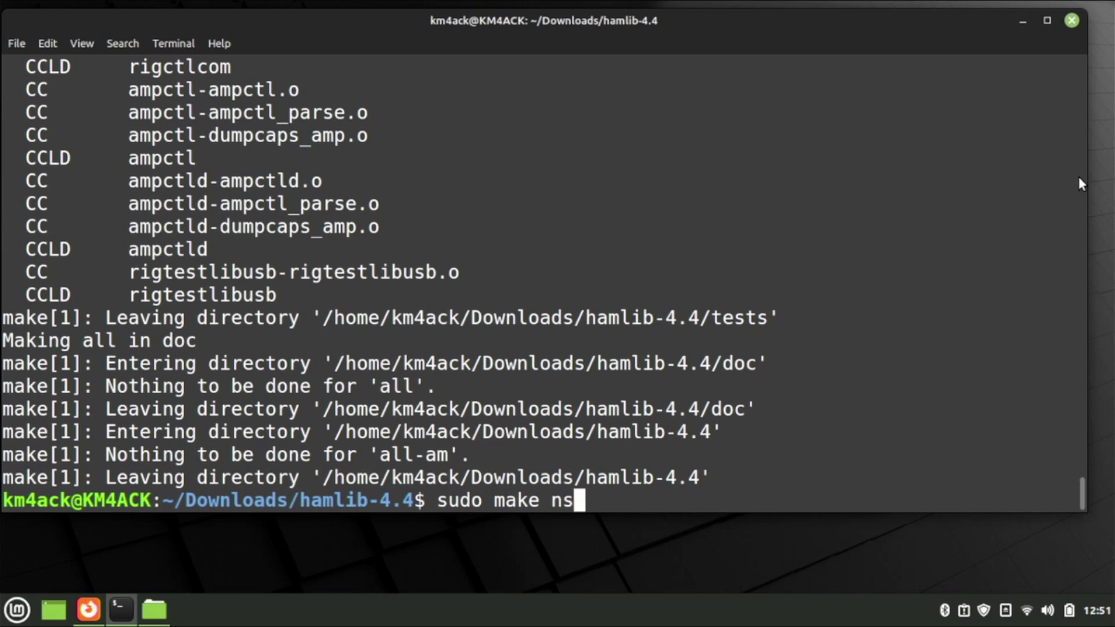
pyautogui.press('BackSpace')
pyautogui.press('BackSpace')
pyautogui.press('BackSpace')
pyautogui.write('install')
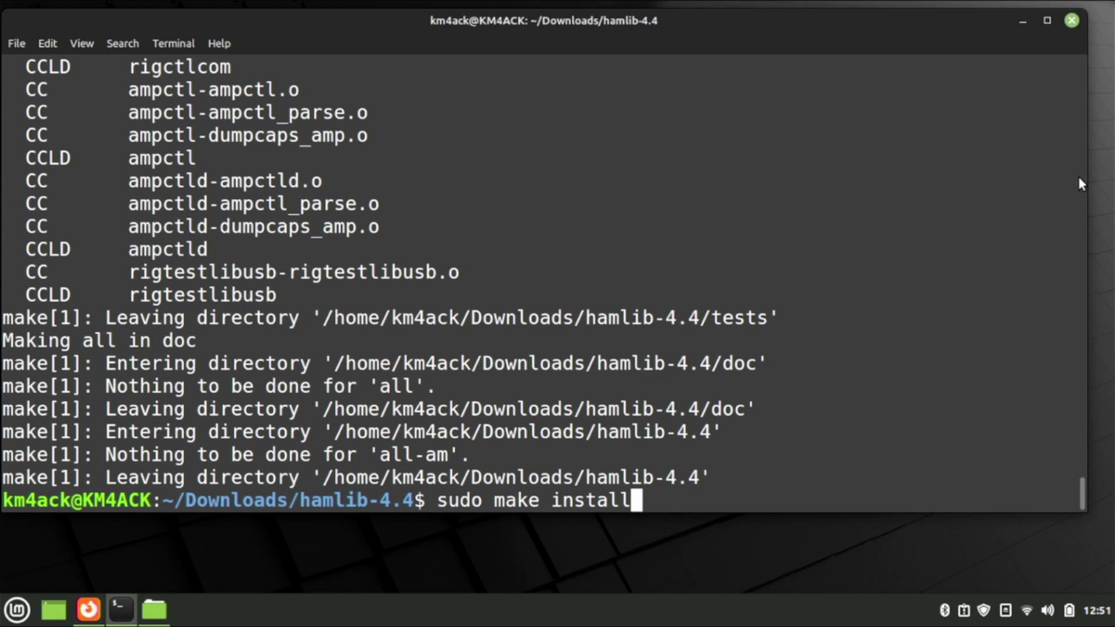
pyautogui.press('Return')
# Run sudo ldconfig to refresh the library cache, then clear the terminal.
pyautogui.write('su')
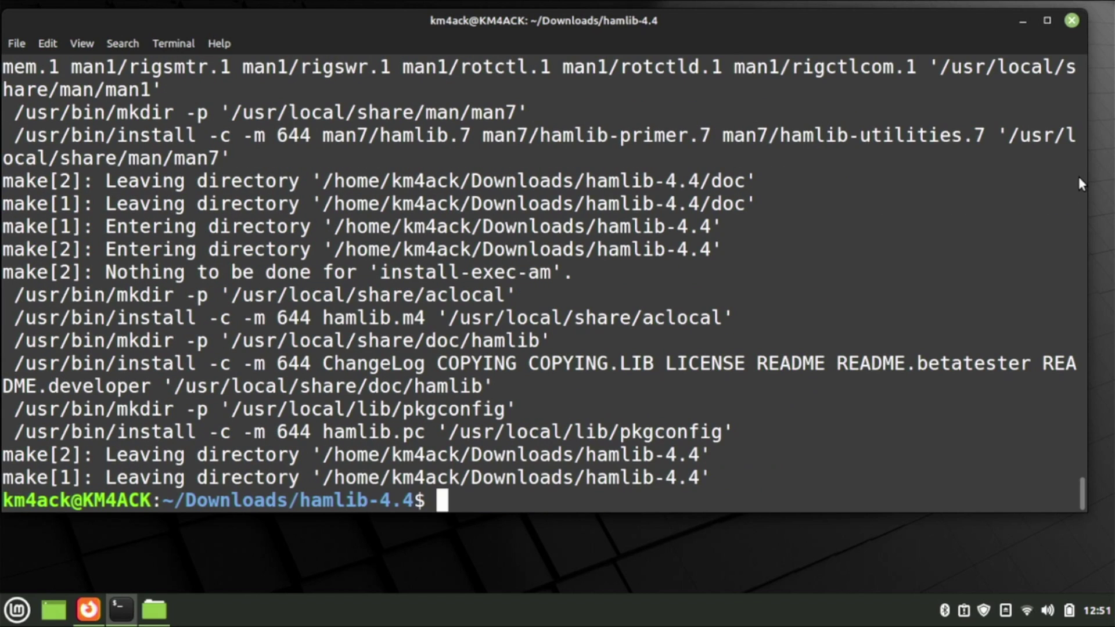
pyautogui.write('do ldconfig')
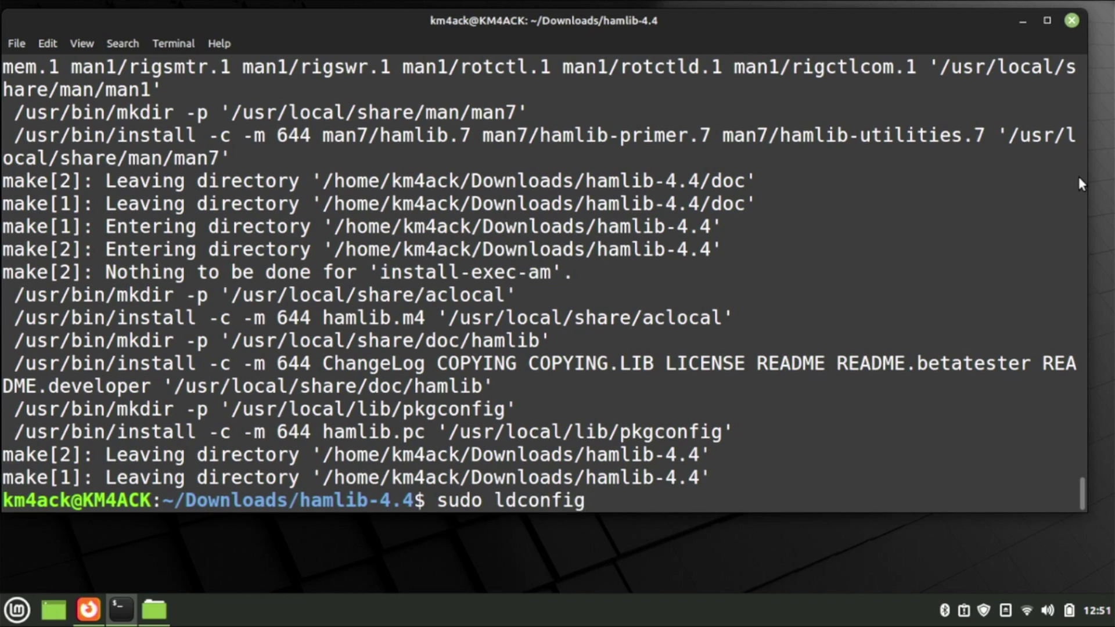
pyautogui.press('Return')
pyautogui.write('clear')
pyautogui.press('Return')
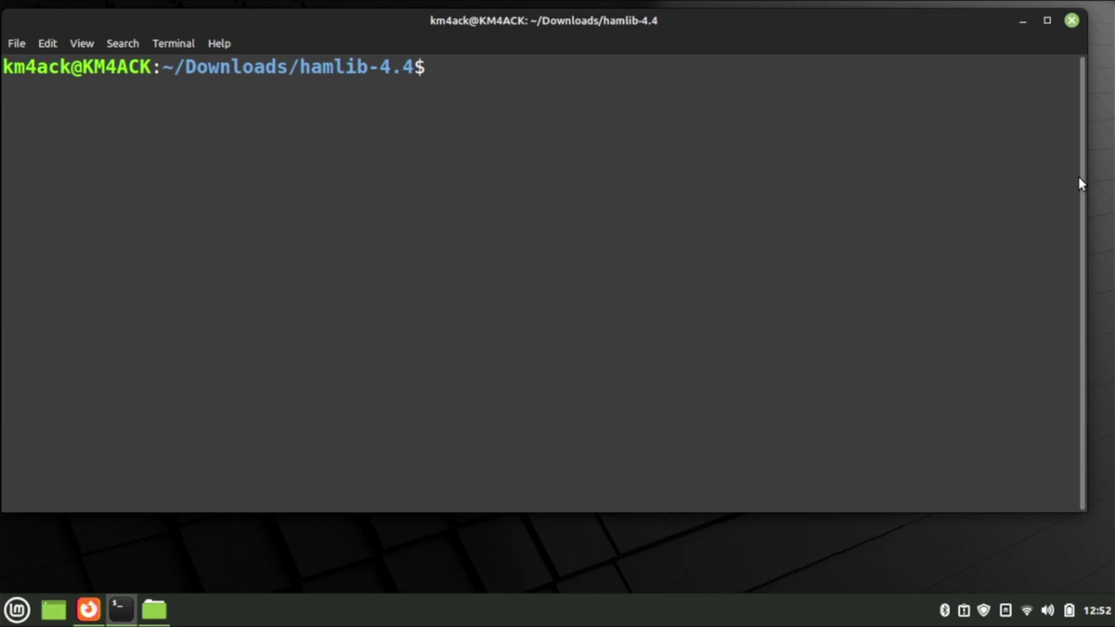
# Locate rigctl with whereis and confirm rigctl --version reports Hamlib 4.4.
pyautogui.write('wheere')
pyautogui.press('BackSpace')
pyautogui.press('BackSpace')
pyautogui.press('BackSpace')
pyautogui.write('rei')
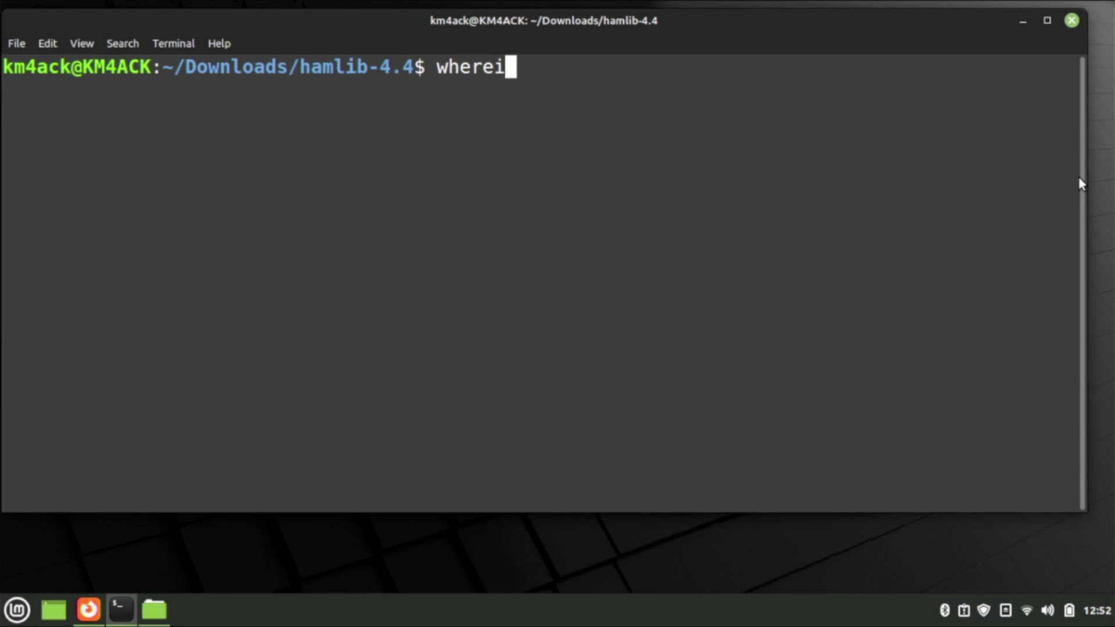
pyautogui.write('s rigctl')
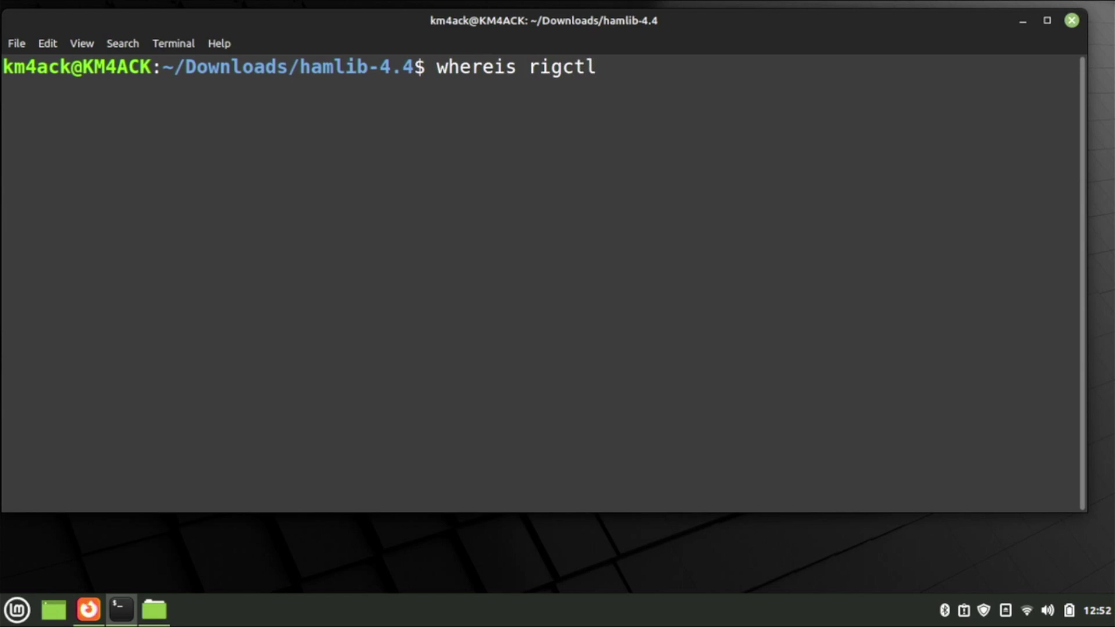
pyautogui.press('Return')
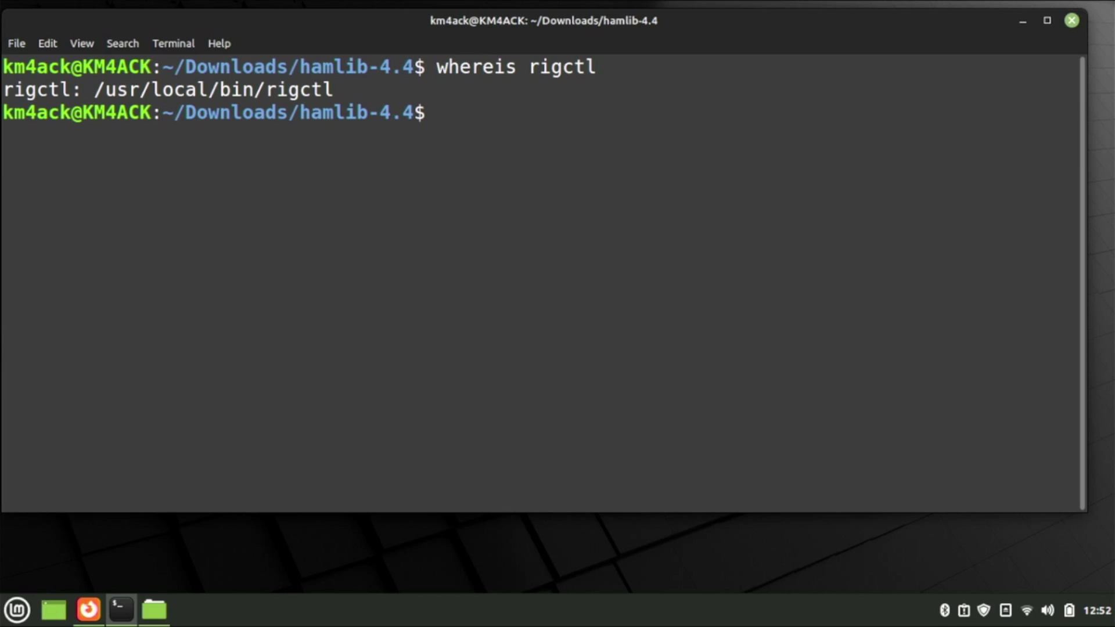
pyautogui.write('rigctl --versi')
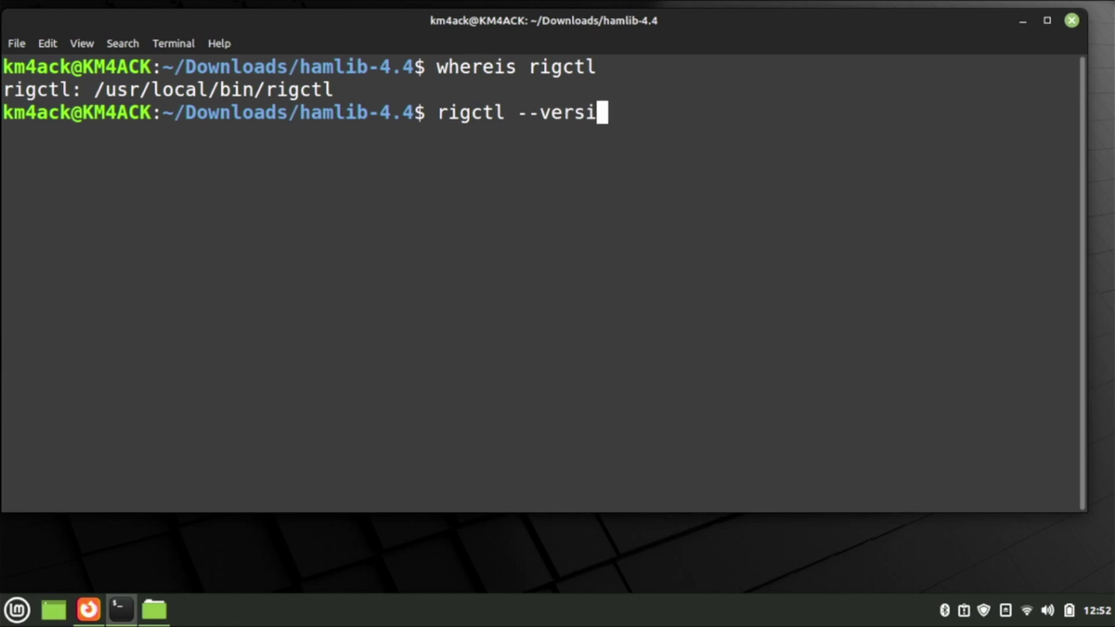
pyautogui.write('on')
pyautogui.press('Return')
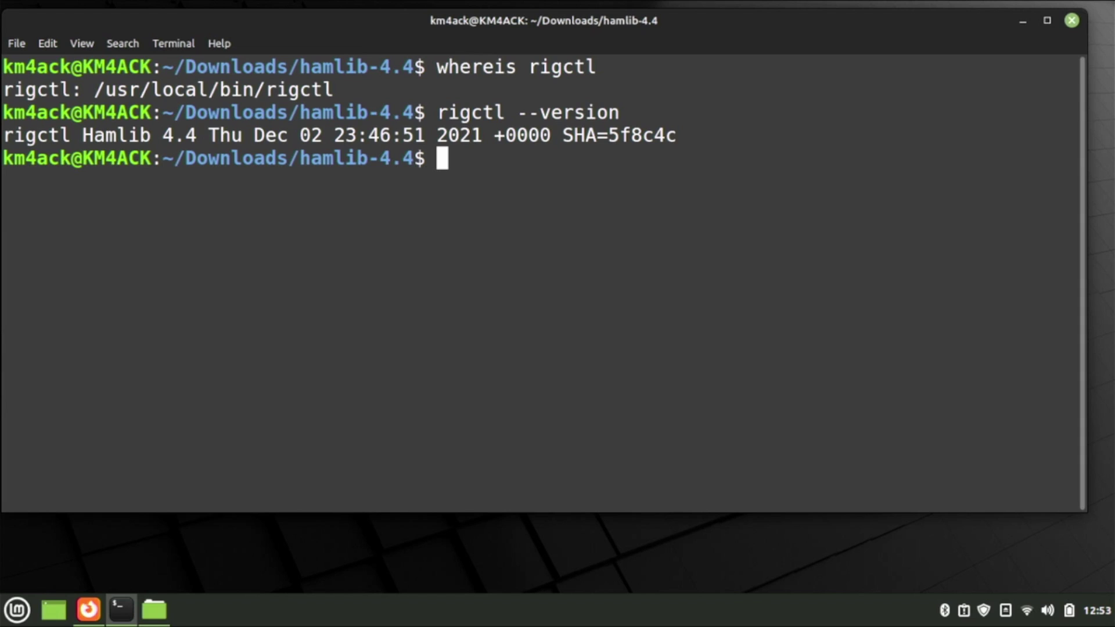
# From a cleared home prompt, apt-install libfltk1.3-dev, portaudio19-dev, libusb-1.0-0-dev, build-essential and other fldigi dependencies.
pyautogui.write('cd')
pyautogui.press('Return')
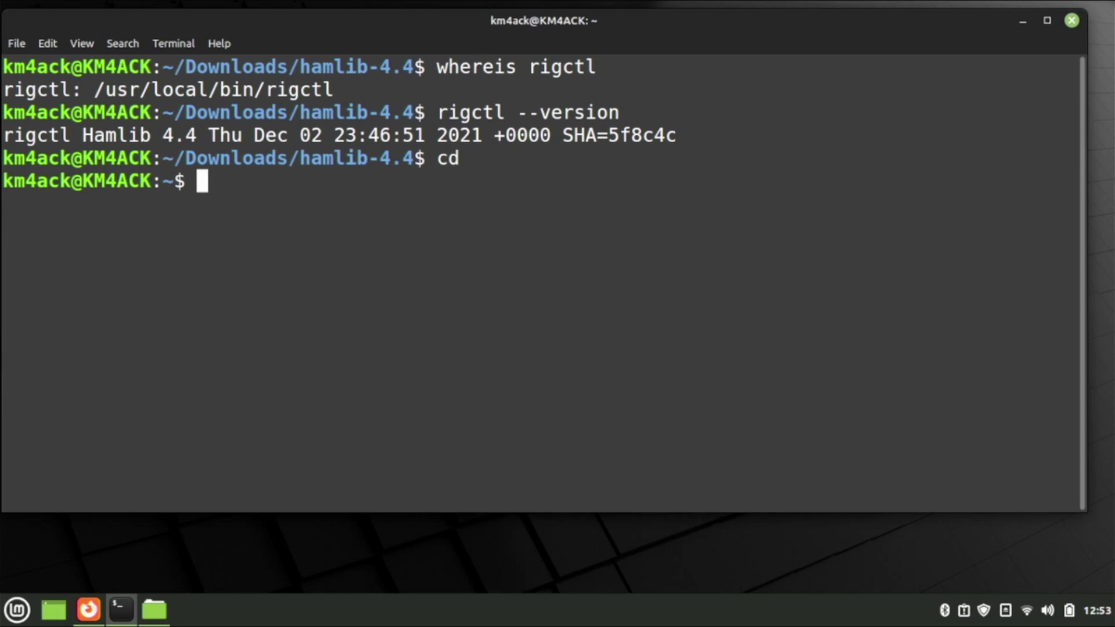
pyautogui.write('clear')
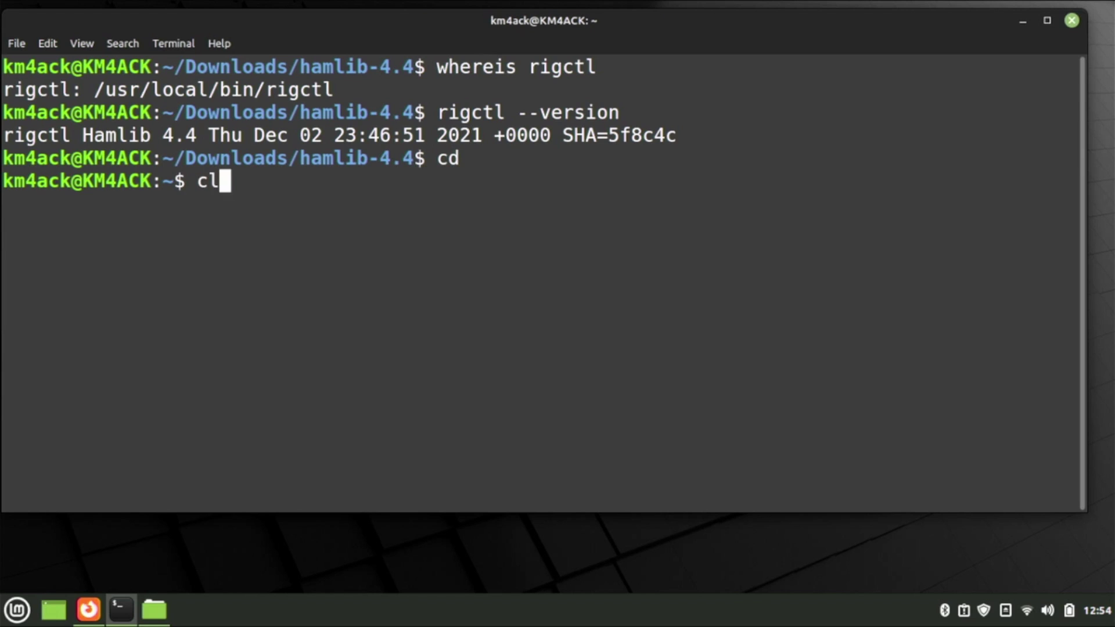
pyautogui.press('Return')
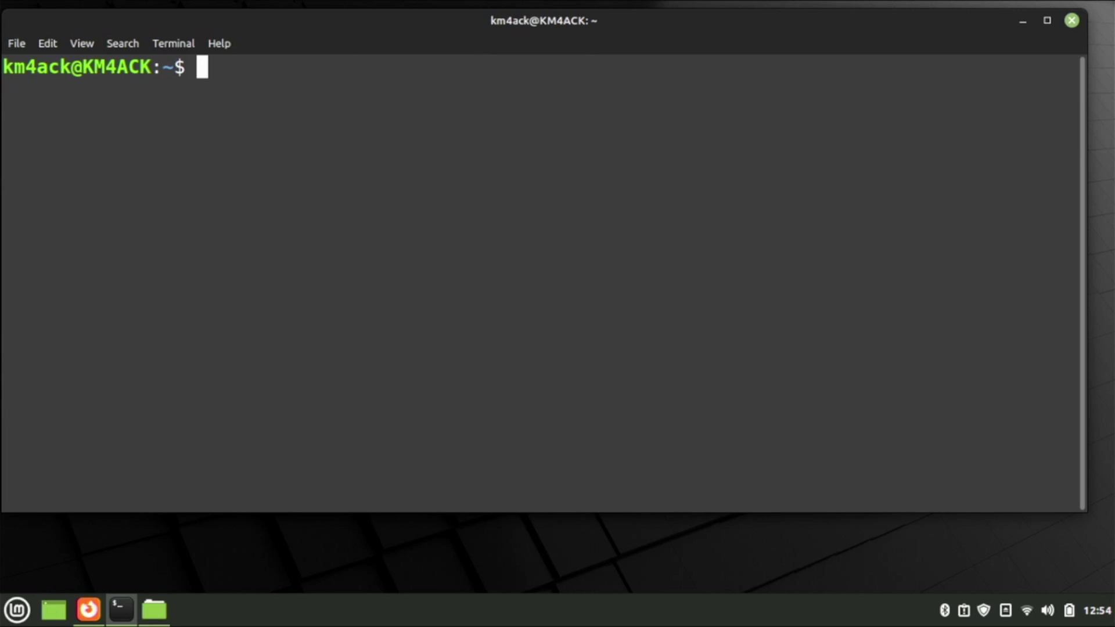
pyautogui.write('sudo apt install -y libfltk1.3-dev libjpeg9-dev libxft-dev libxinerama-dev libxcursor-dev libsndfile1-dev libsamplerate0-dev portaudio19-dev libpulse-dev libusb-1.0-0-dev texinfo libudev-dev build-essential')
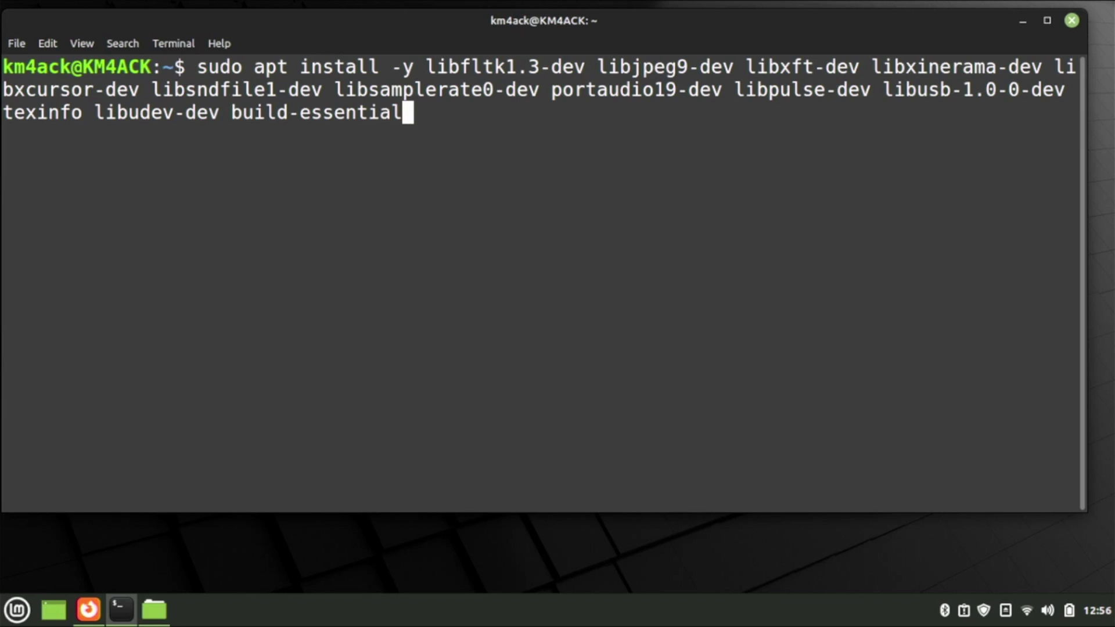
pyautogui.press('Return')
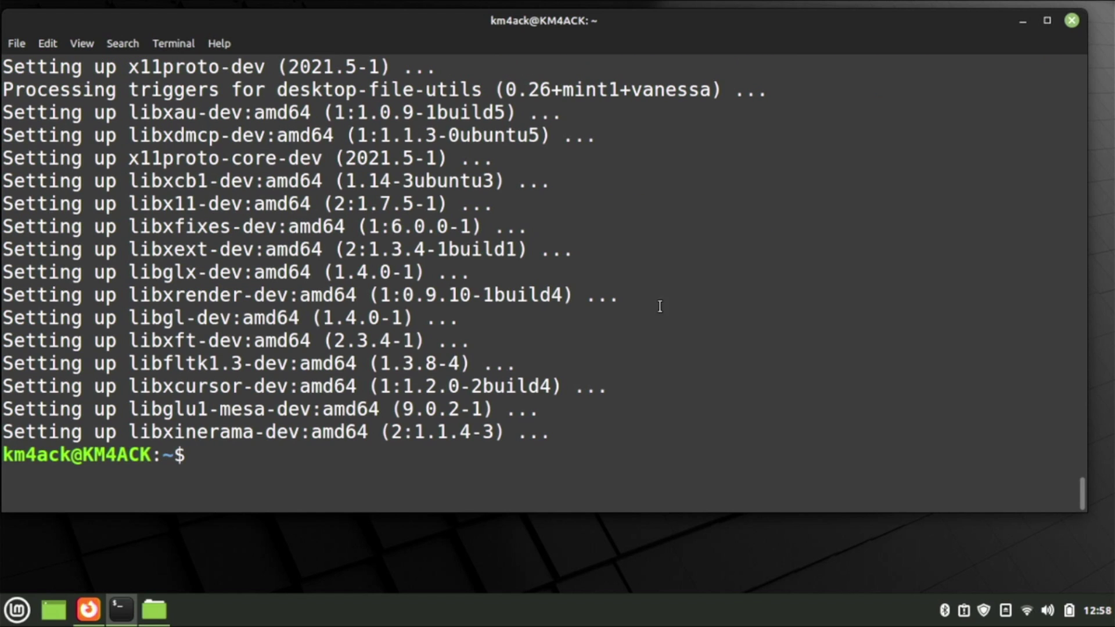
# Download flxmlrpc-0.1.4.tar.gz from w1hkj.com in Firefox, then minimize the browser.
pyautogui.click(89, 610)
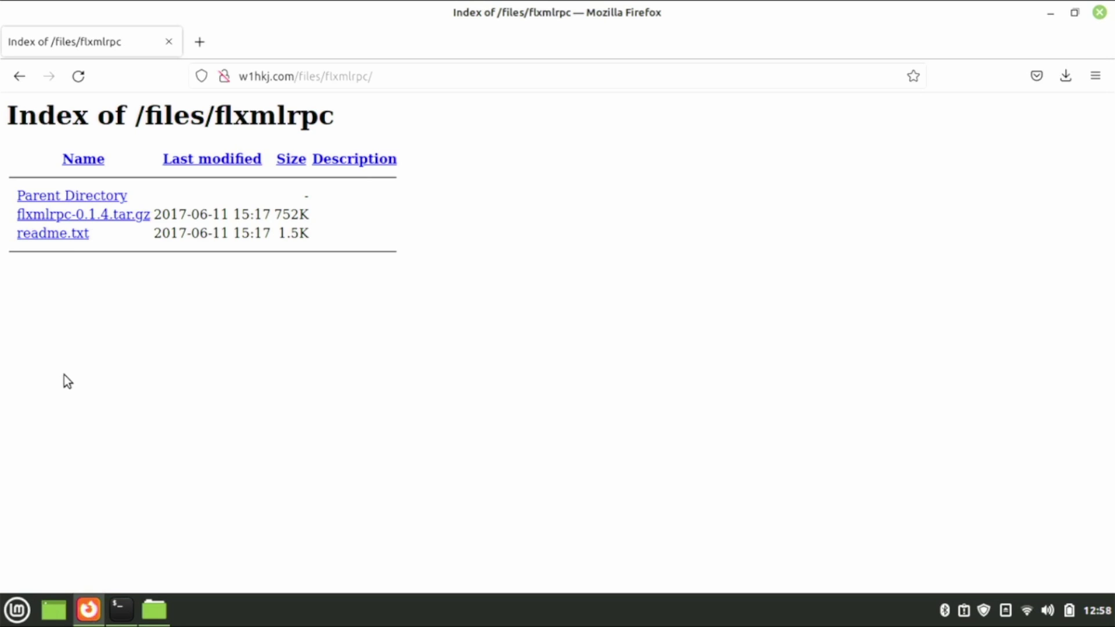
pyautogui.click(96, 220)
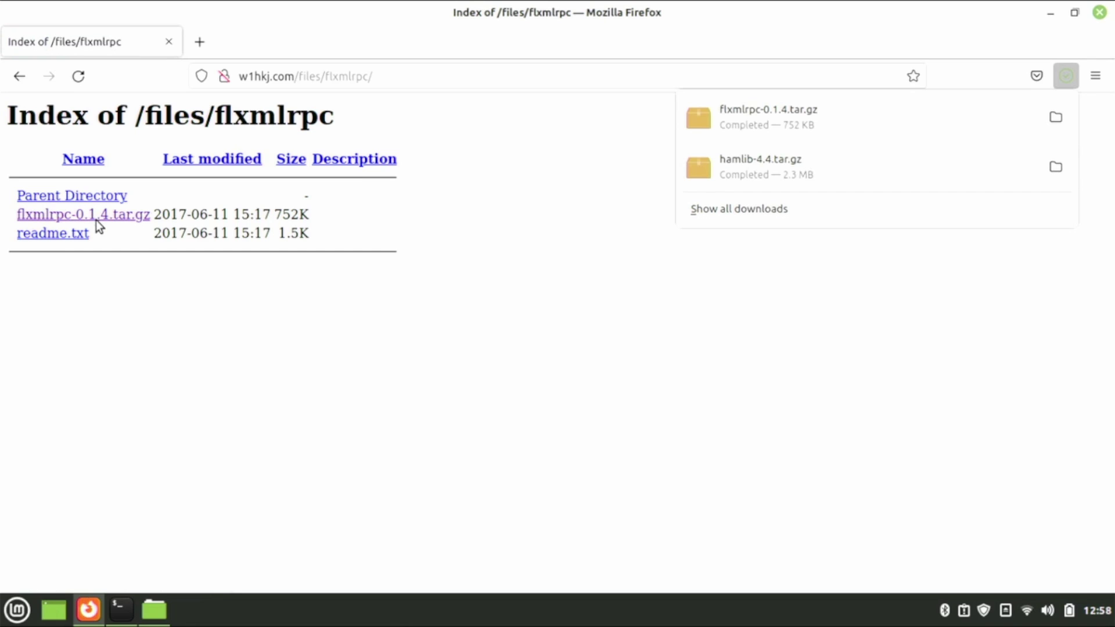
pyautogui.click(1050, 14)
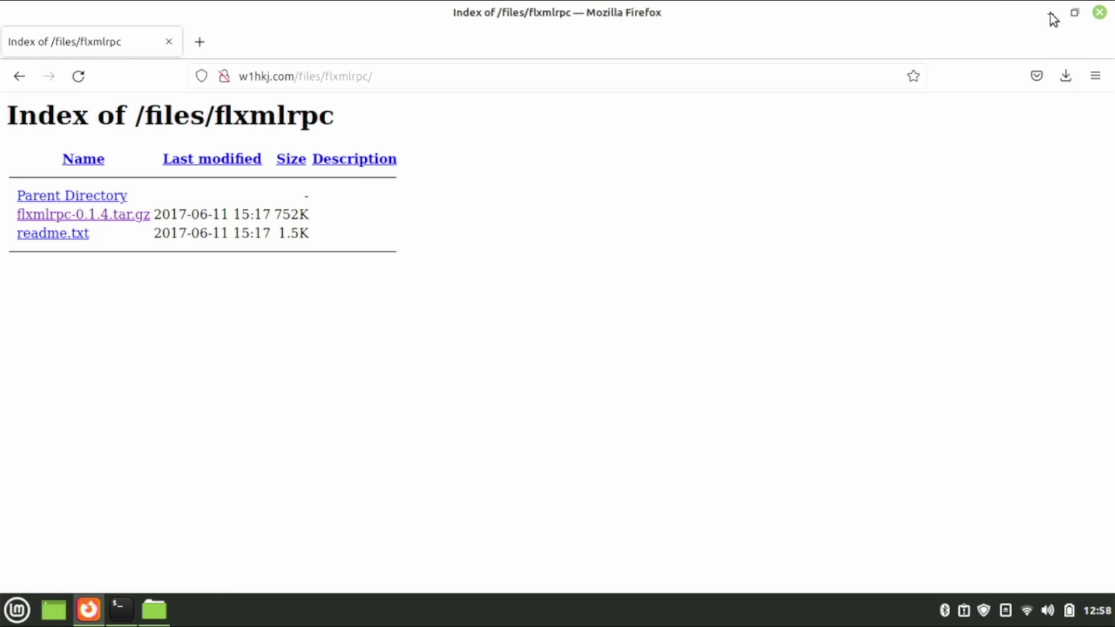
pyautogui.click(1050, 13)
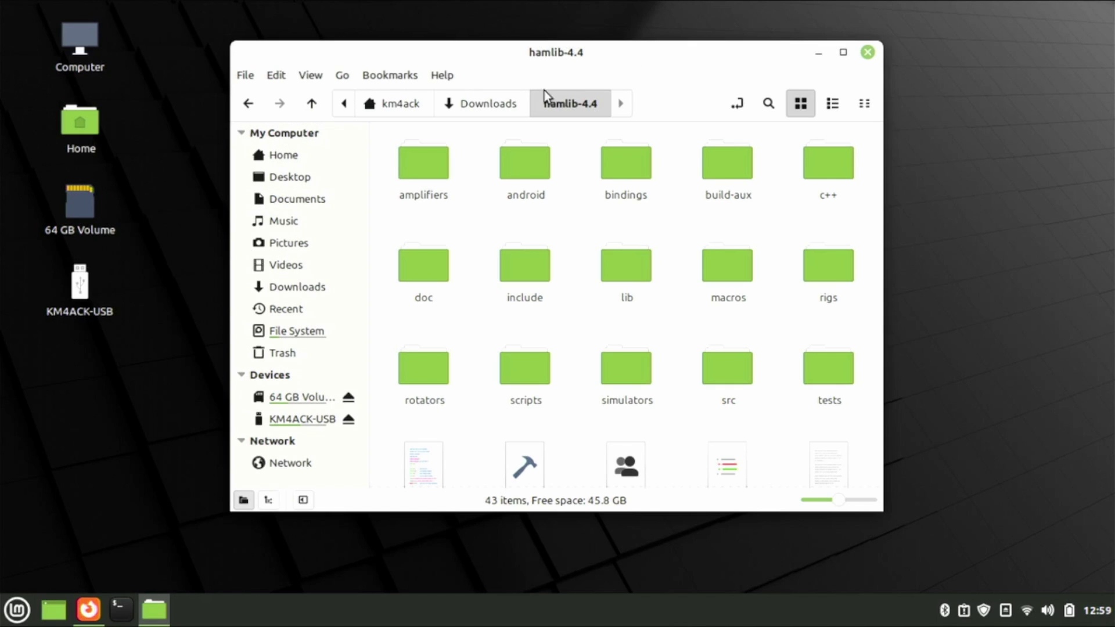
# Extract flxmlrpc-0.1.4.tar.gz here in the Downloads folder.
pyautogui.click(489, 107)
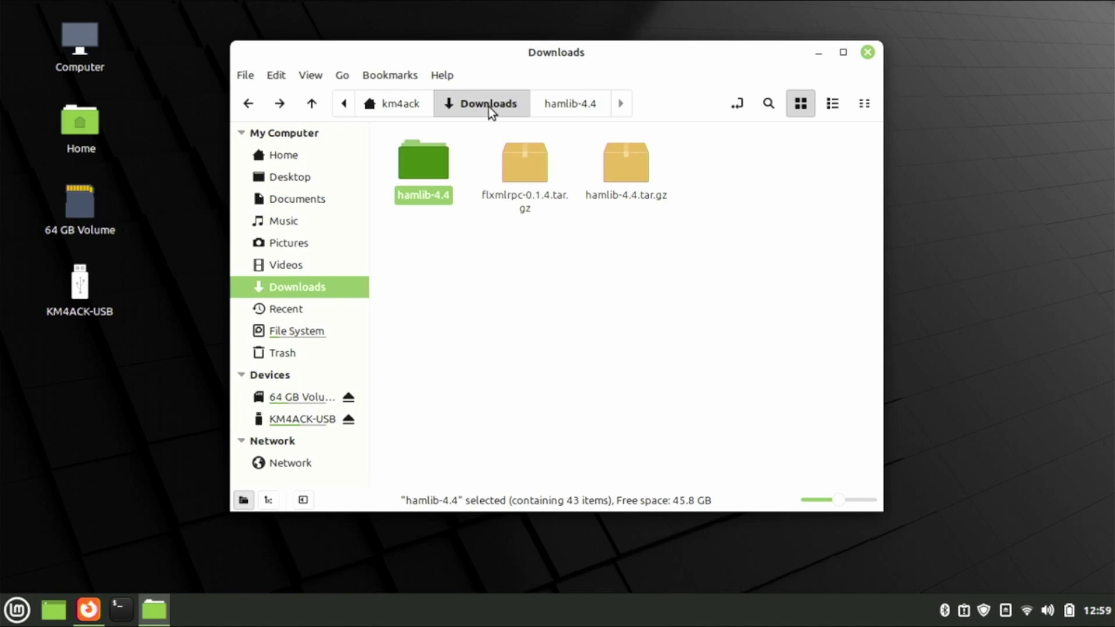
pyautogui.rightClick(528, 172)
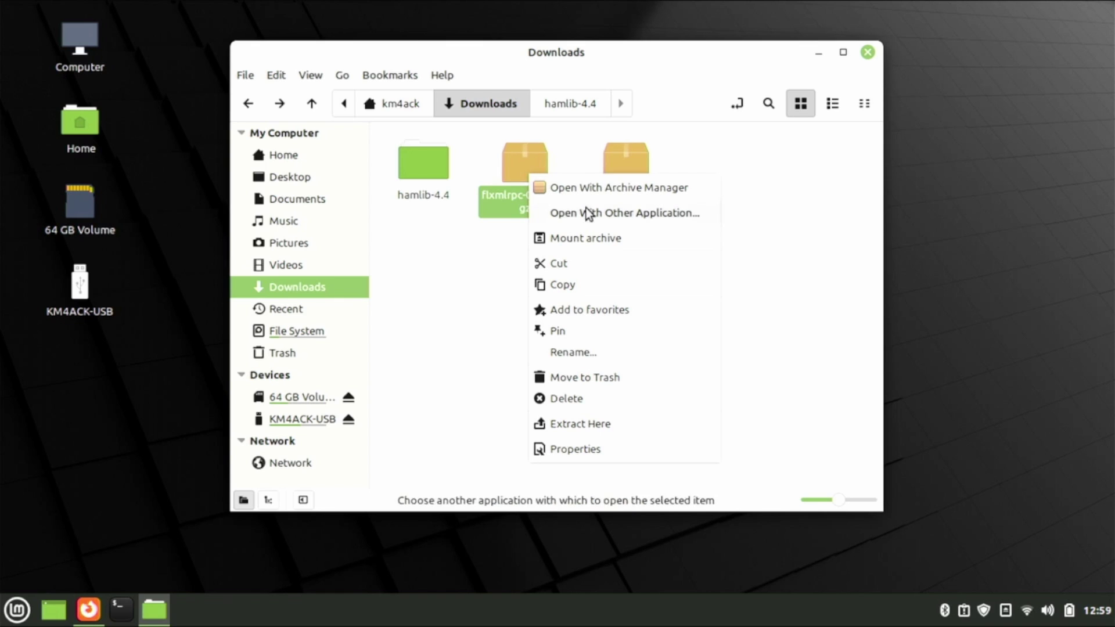
pyautogui.click(601, 421)
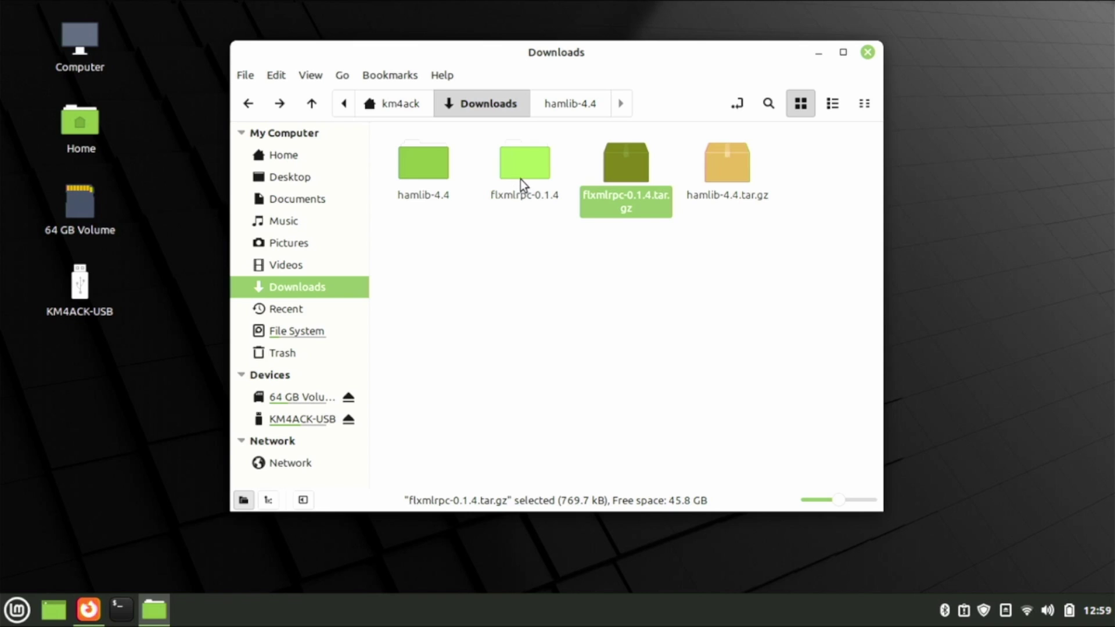
# Open a terminal inside the extracted flxmlrpc-0.1.4 folder.
pyautogui.doubleClick(521, 179)
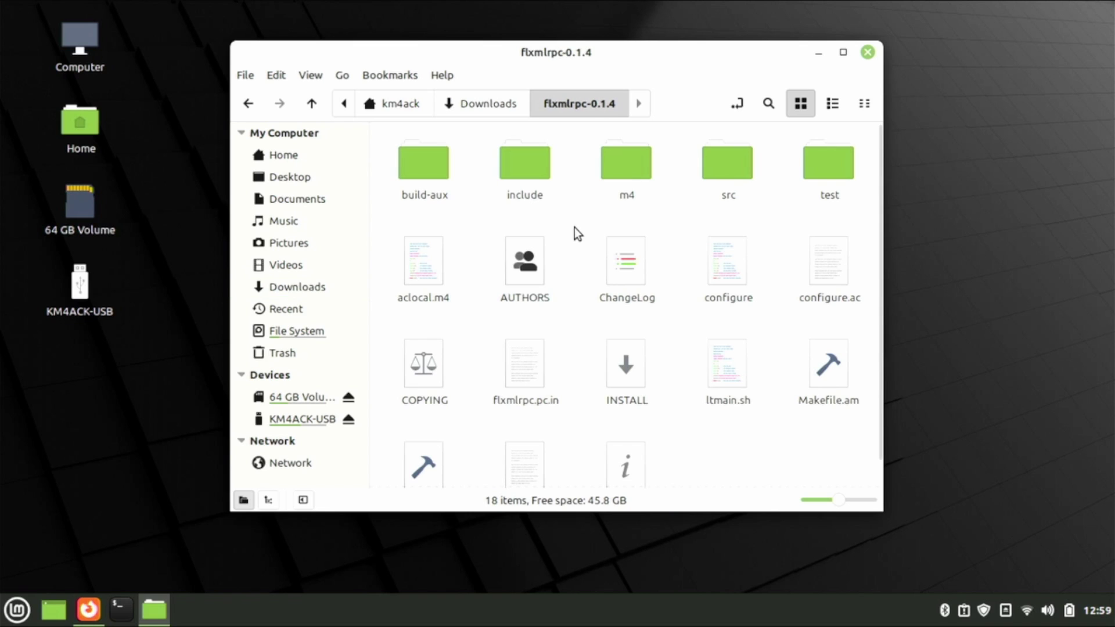
pyautogui.rightClick(574, 227)
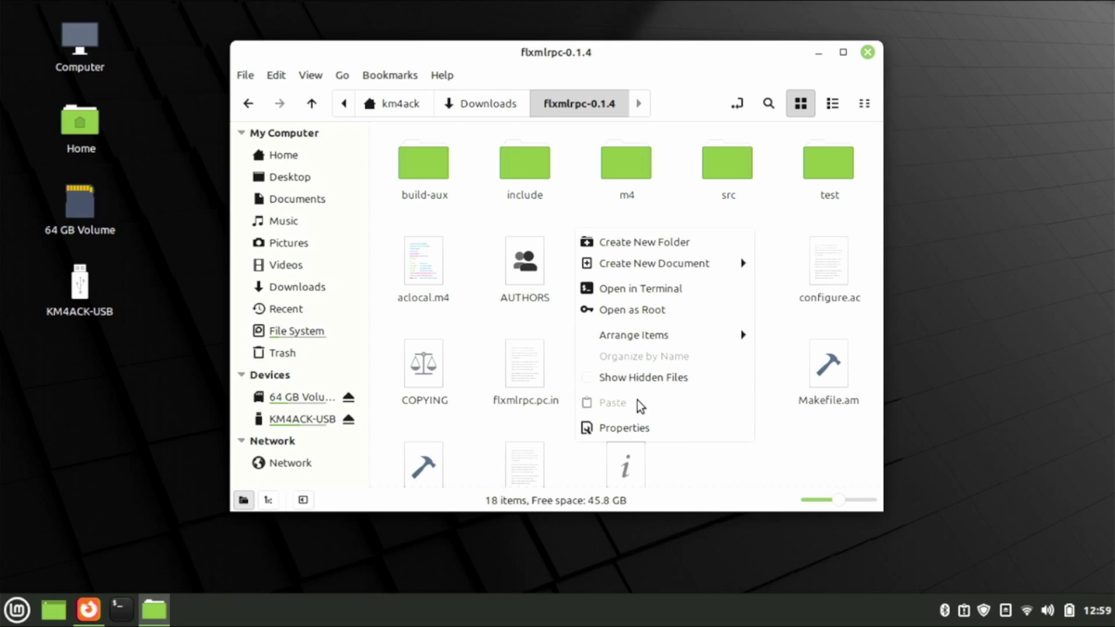
pyautogui.click(664, 289)
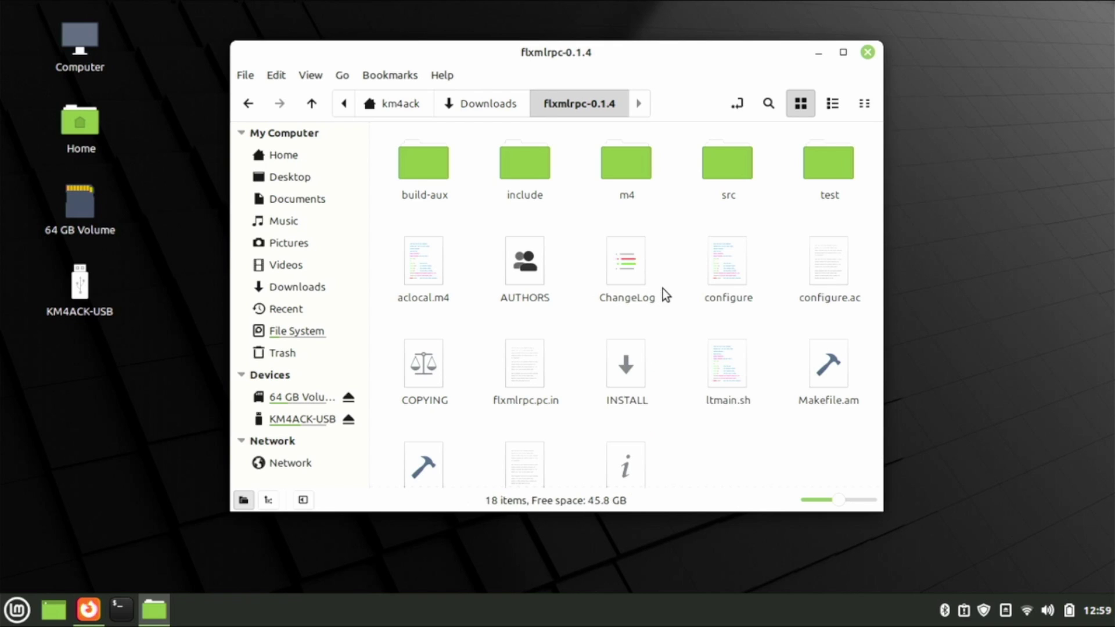
# Run ./configure --prefix=/usr/local --enable-static for flxmlrpc.
pyautogui.hotkey('ctrl', '+')
pyautogui.hotkey('ctrl', '+')
pyautogui.hotkey('ctrl', '+')
pyautogui.write('./')
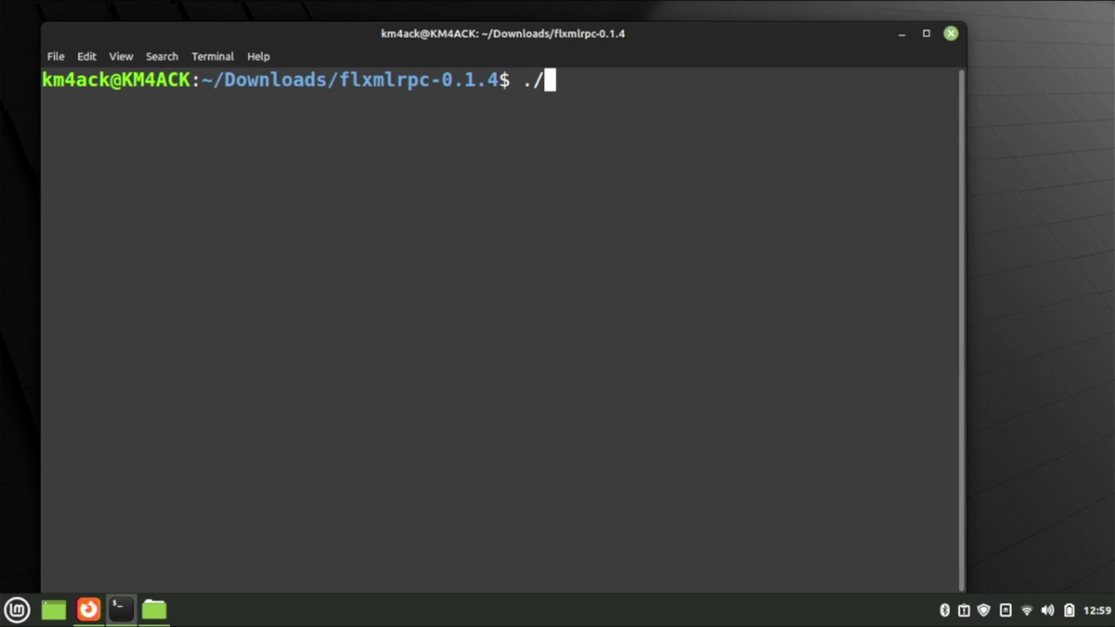
pyautogui.write('configure ')
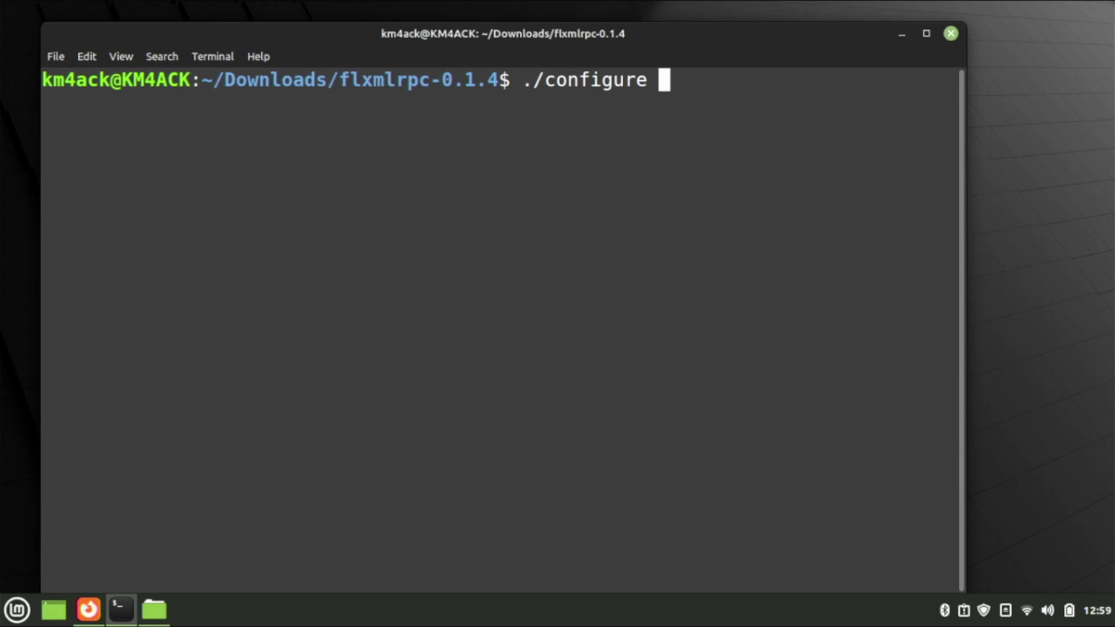
pyautogui.write('--re')
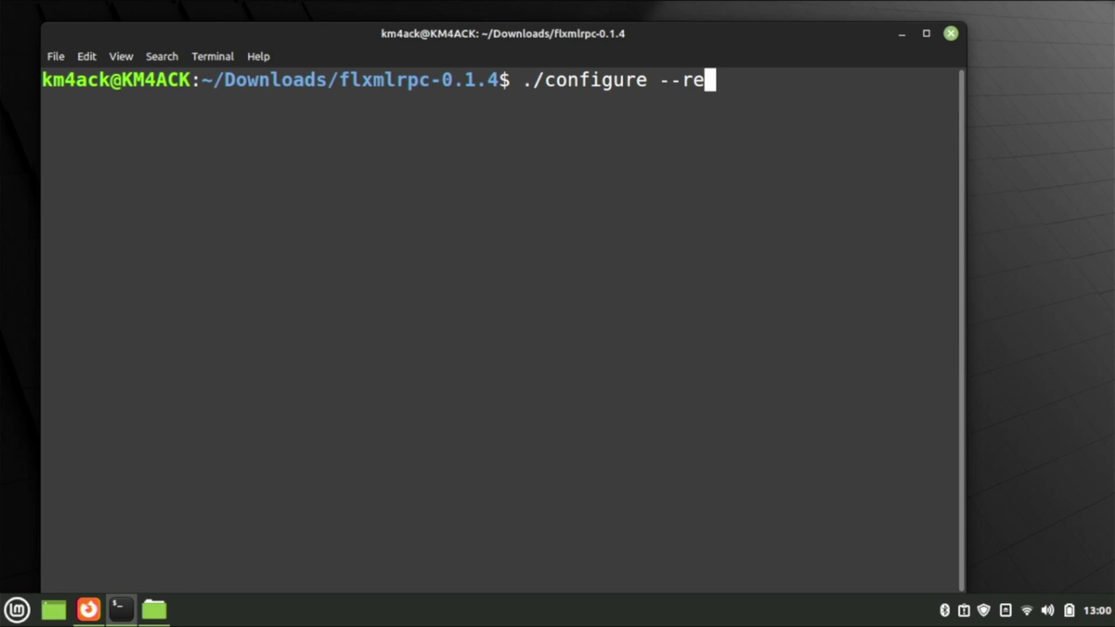
pyautogui.press('BackSpace')
pyautogui.press('BackSpace')
pyautogui.write('prefix=/usr/local')
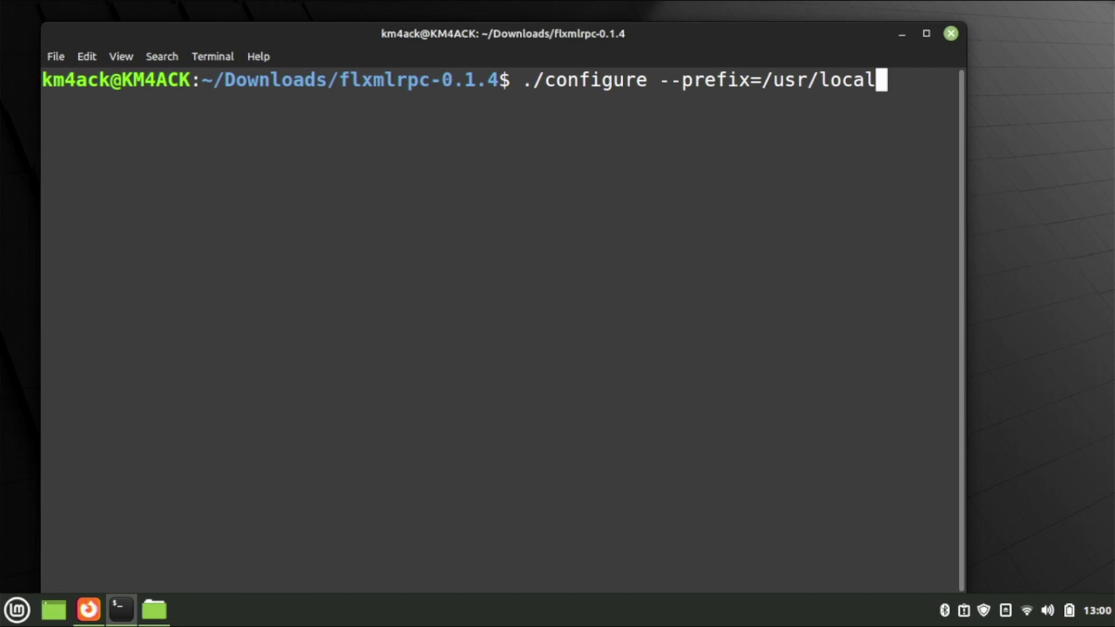
pyautogui.write(' -')
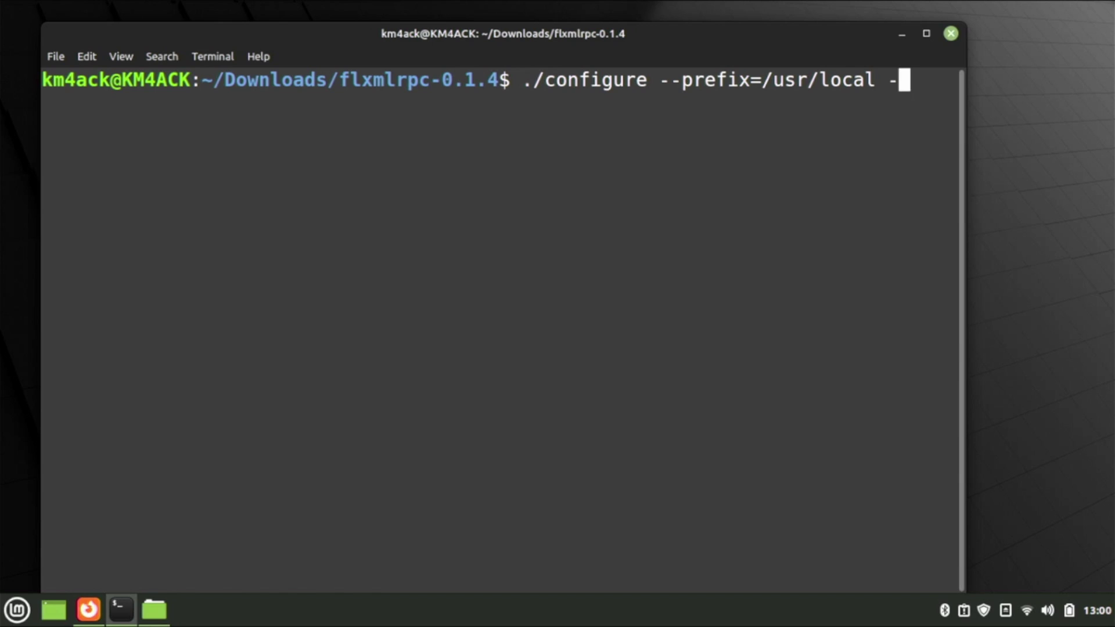
pyautogui.write('-enable')
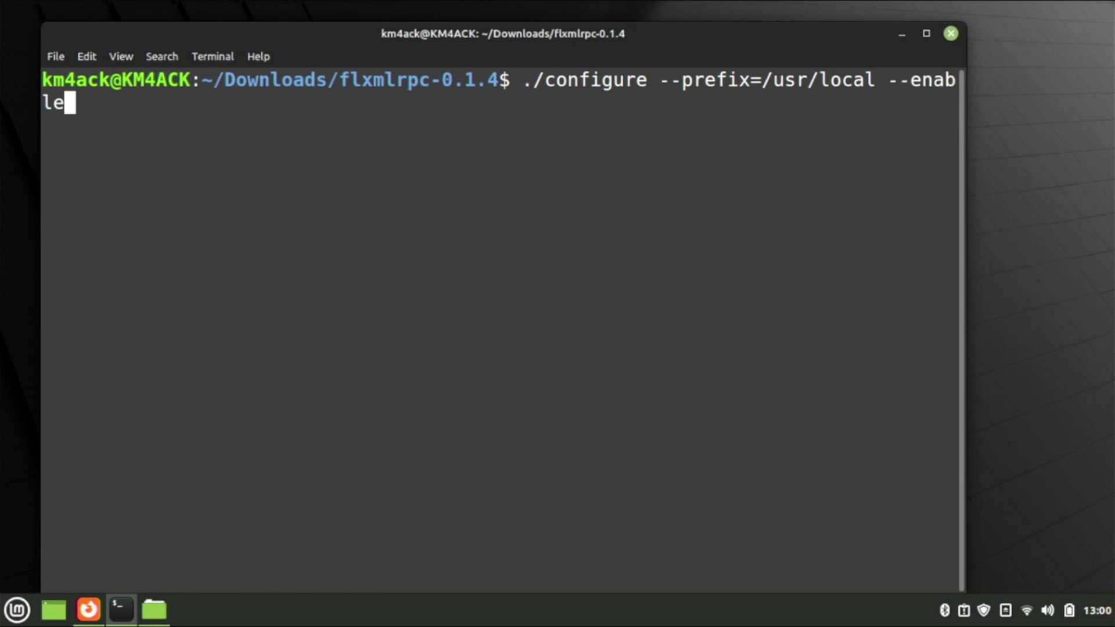
pyautogui.write('-static')
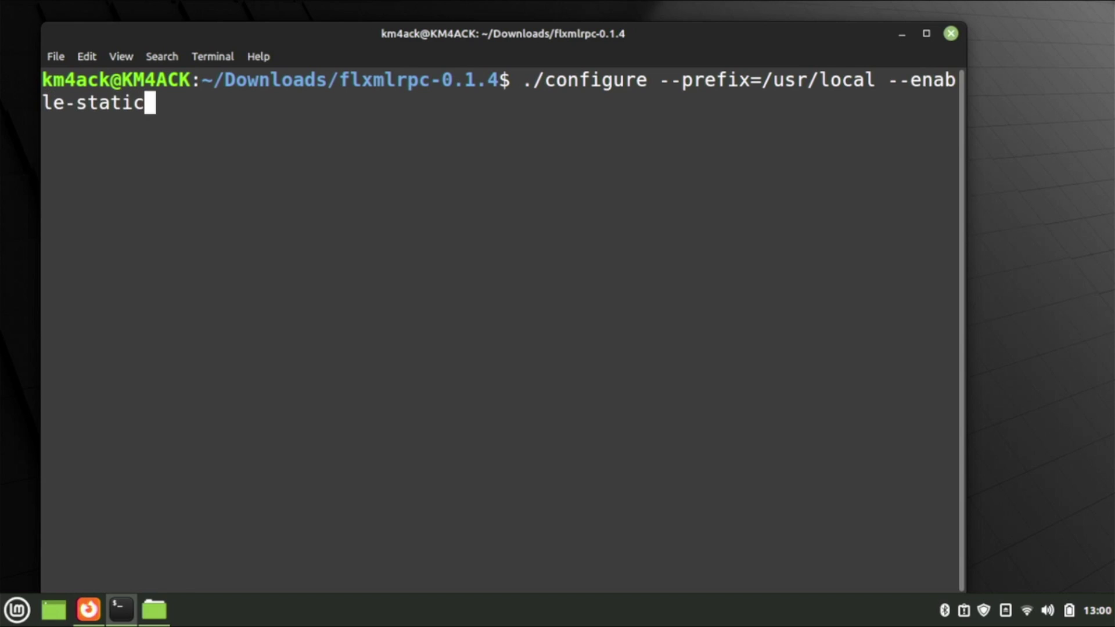
pyautogui.press('Return')
# Compile flxmlrpc with make and install it with sudo make install.
pyautogui.write('make')
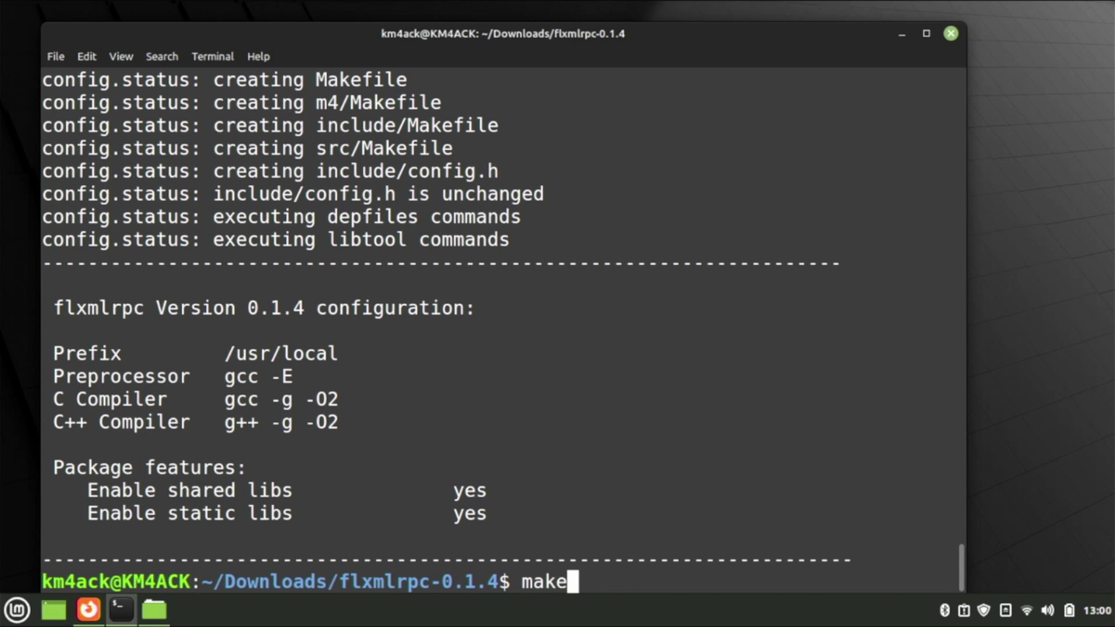
pyautogui.press('Return')
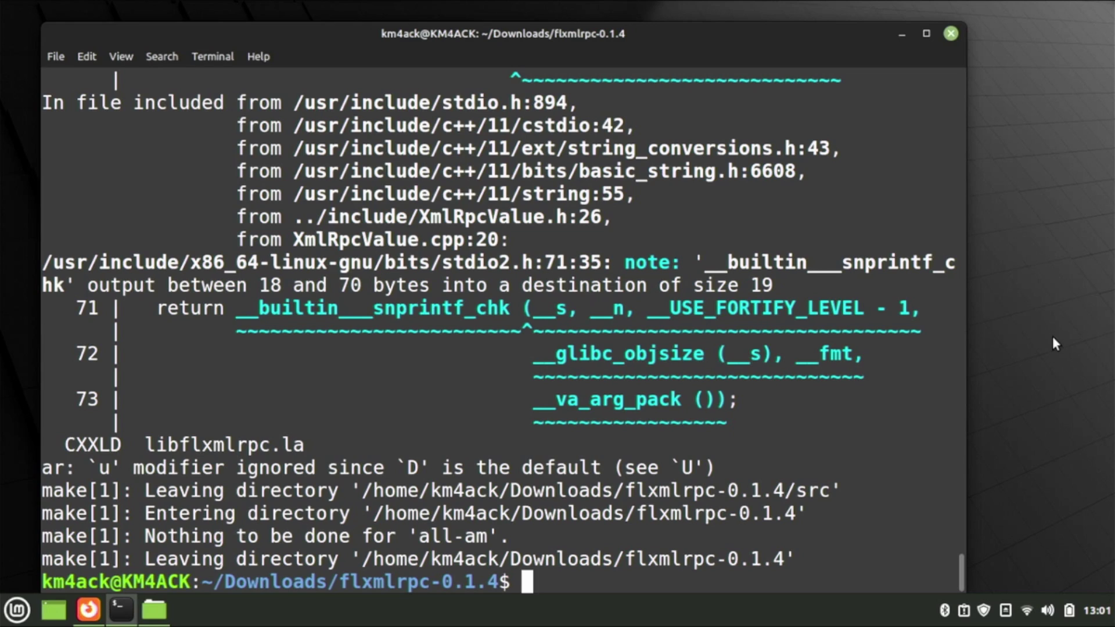
pyautogui.write('sudo ')
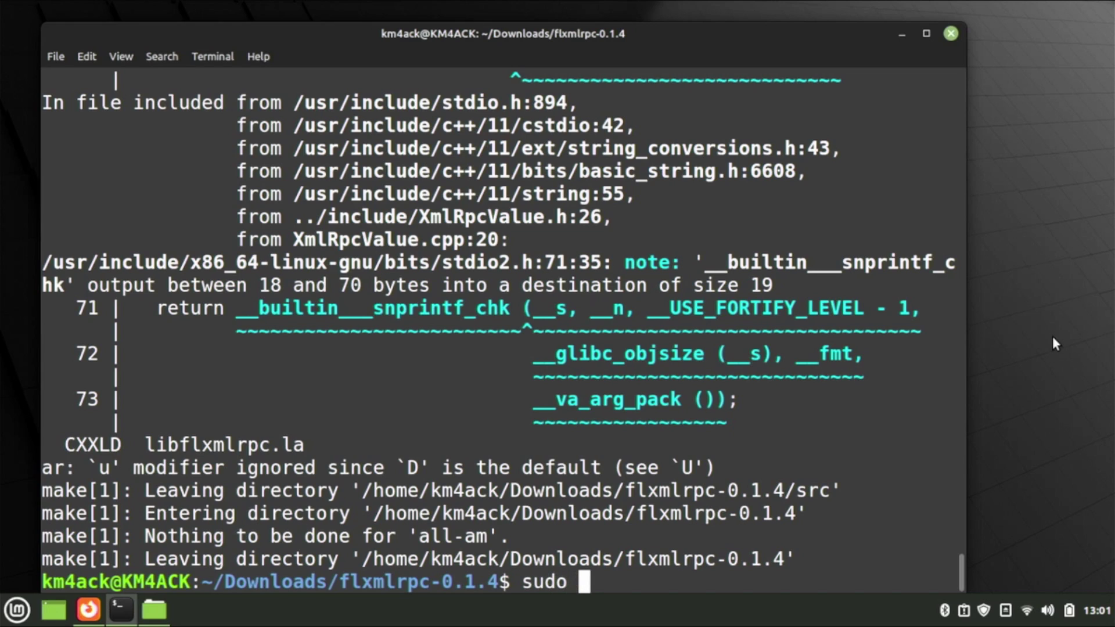
pyautogui.write('make ')
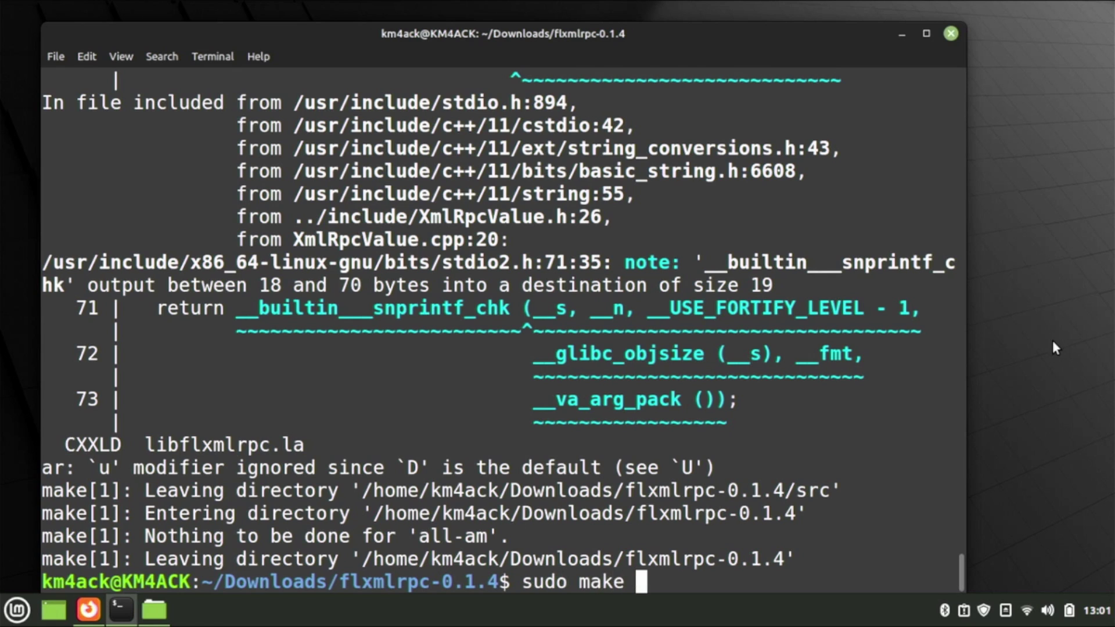
pyautogui.write('install')
pyautogui.press('Return')
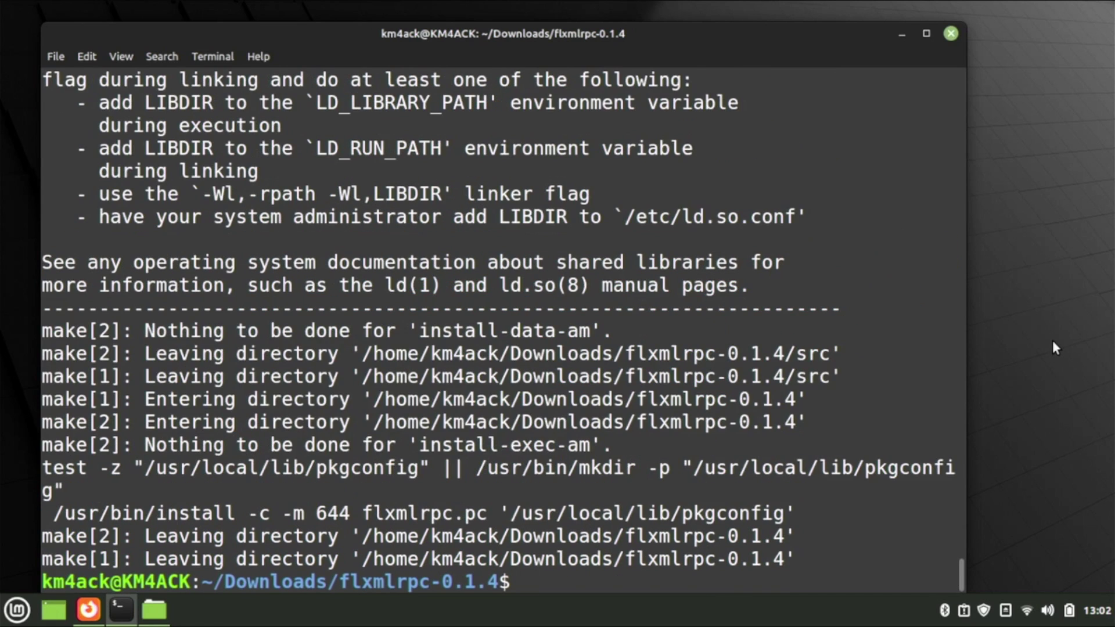
# Refresh the shared library cache with sudo ldconfig and clear the screen.
pyautogui.write('sudo ld')
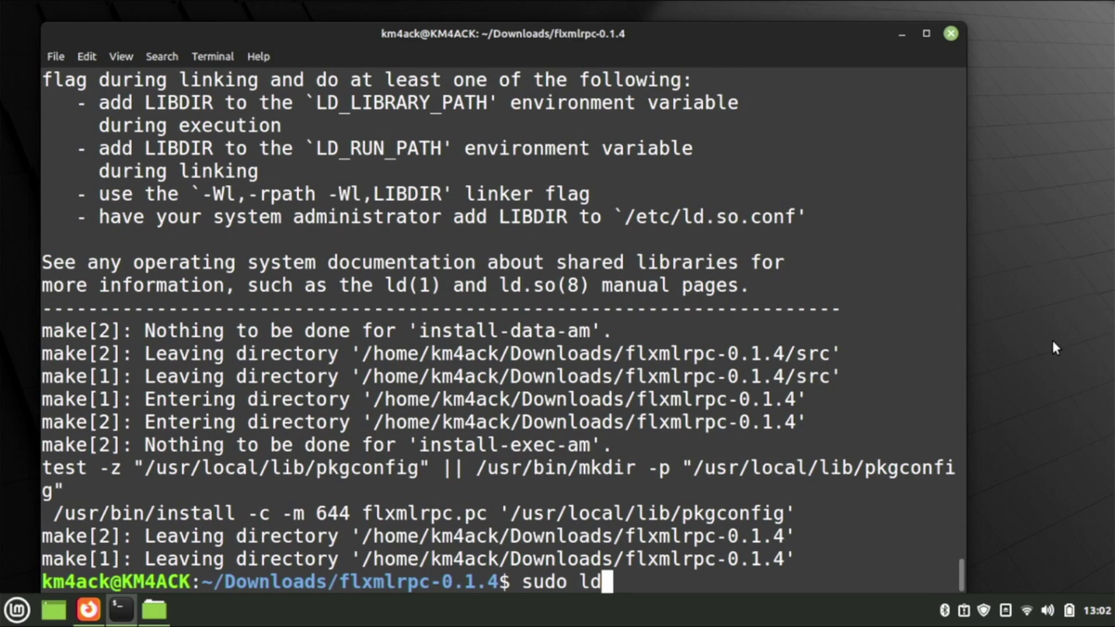
pyautogui.write('config')
pyautogui.press('Return')
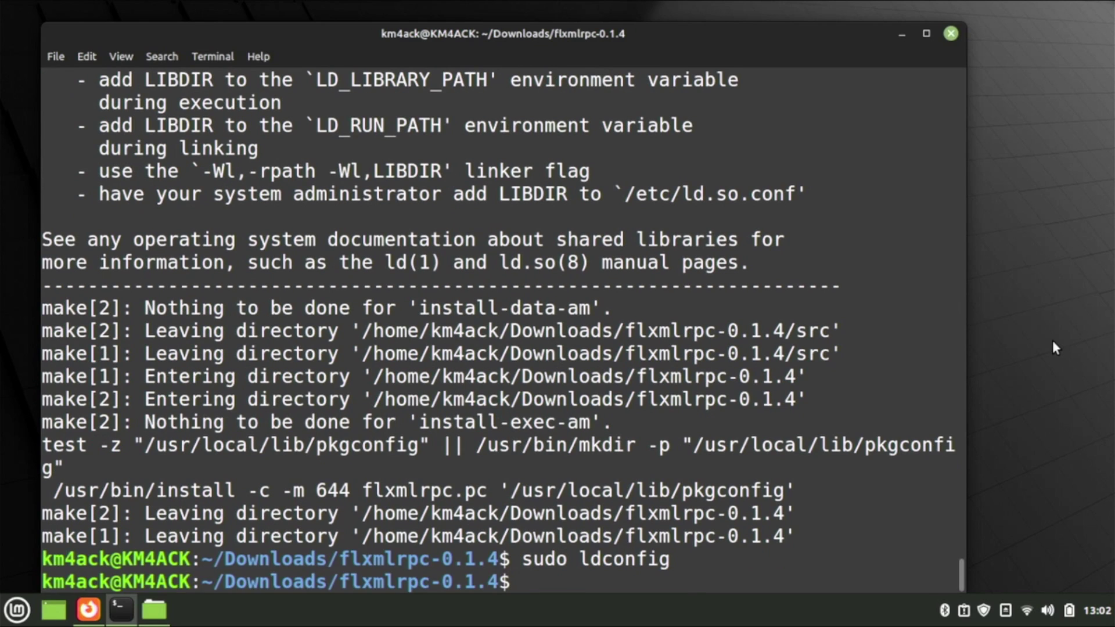
pyautogui.write('clear')
pyautogui.press('Return')
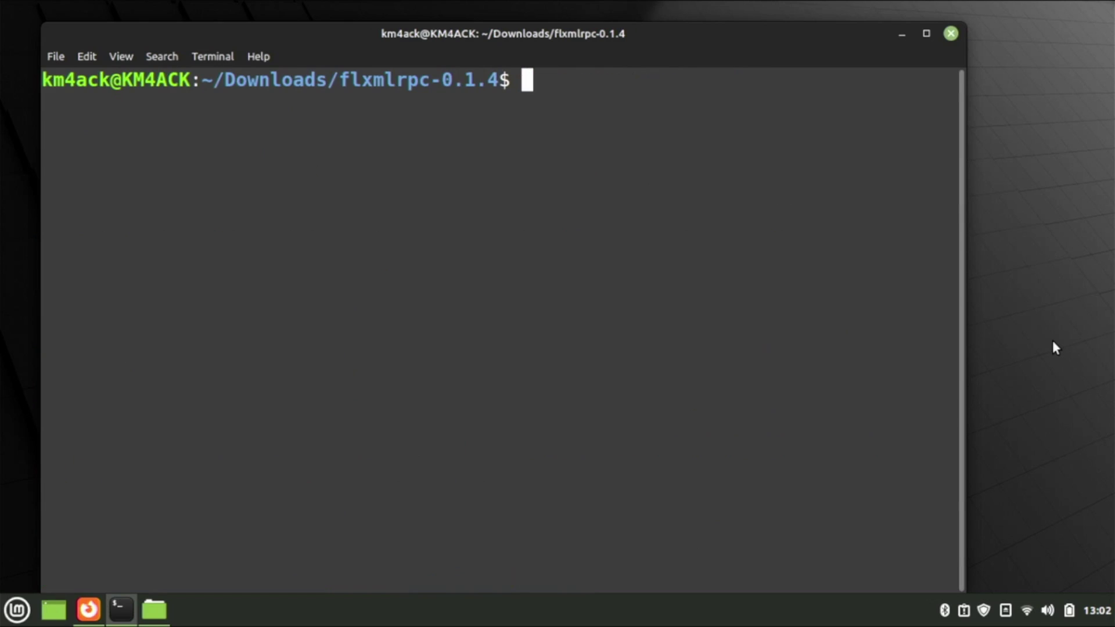
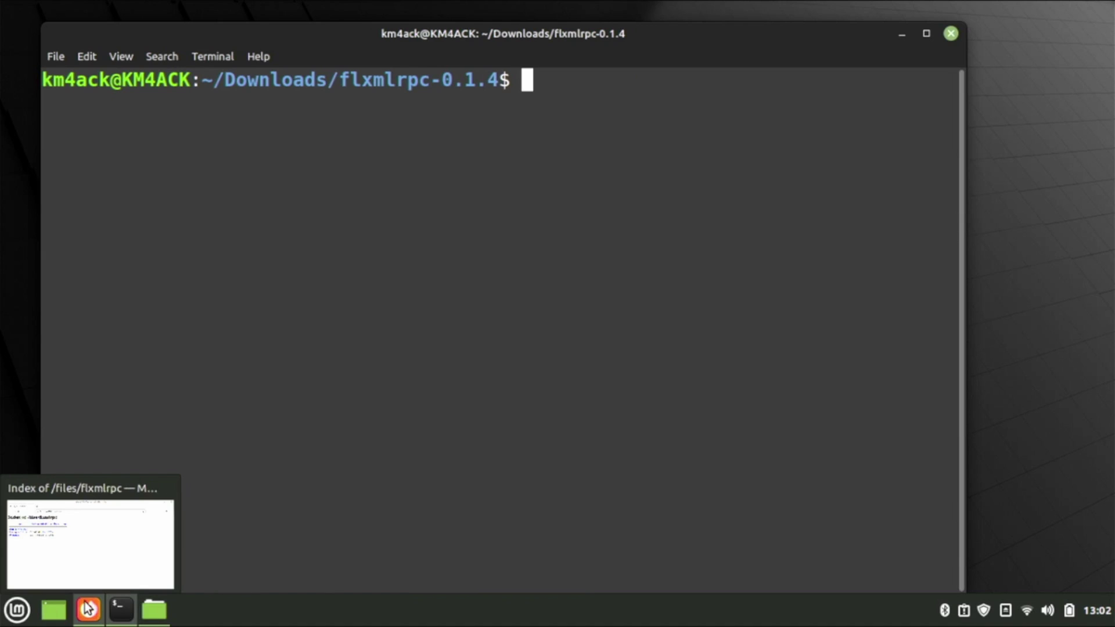
# In Firefox, change the address to w1hkj.com/files/flrig and load the flrig files page.
pyautogui.click(89, 609)
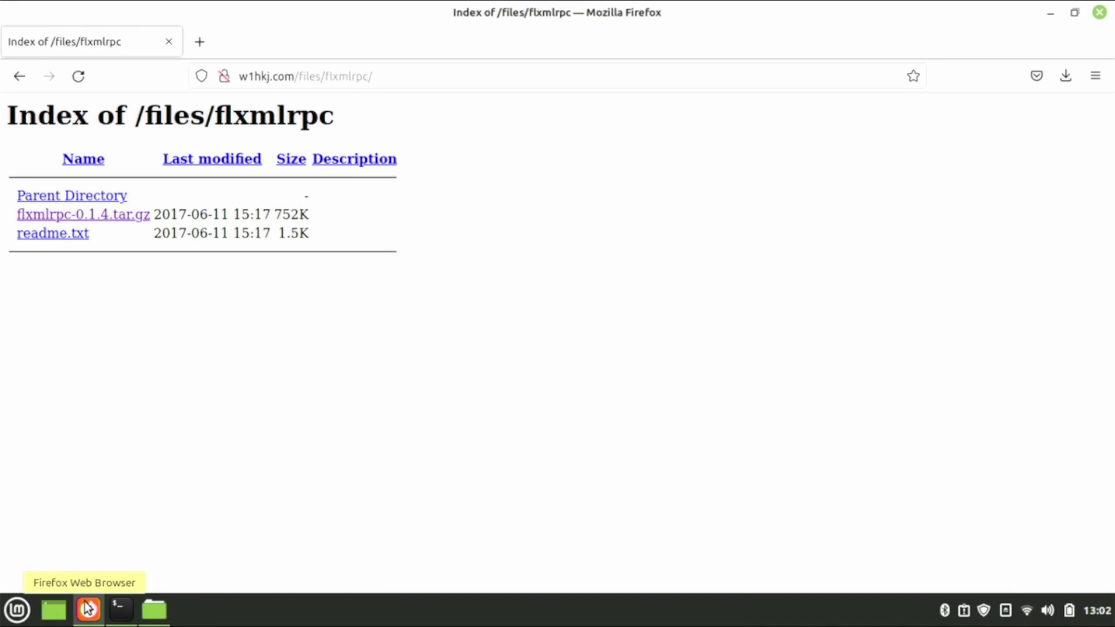
pyautogui.click(465, 75)
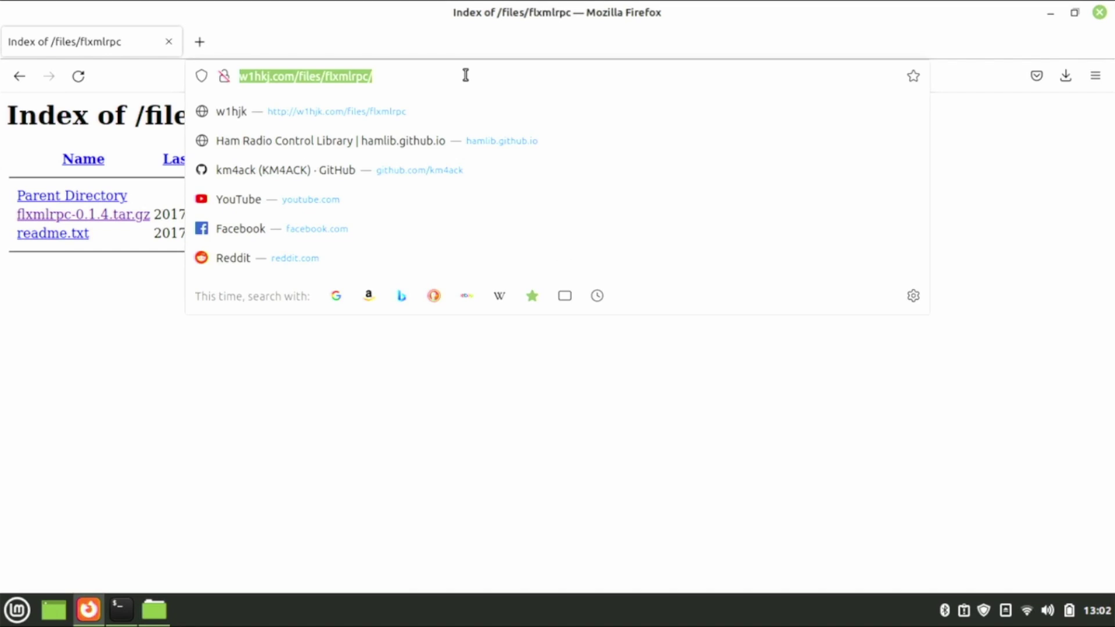
pyautogui.click(465, 75)
pyautogui.press('BackSpace')
pyautogui.press('BackSpace')
pyautogui.press('BackSpace')
pyautogui.press('BackSpace')
pyautogui.press('BackSpace')
pyautogui.press('BackSpace')
pyautogui.press('BackSpace')
pyautogui.press('BackSpace')
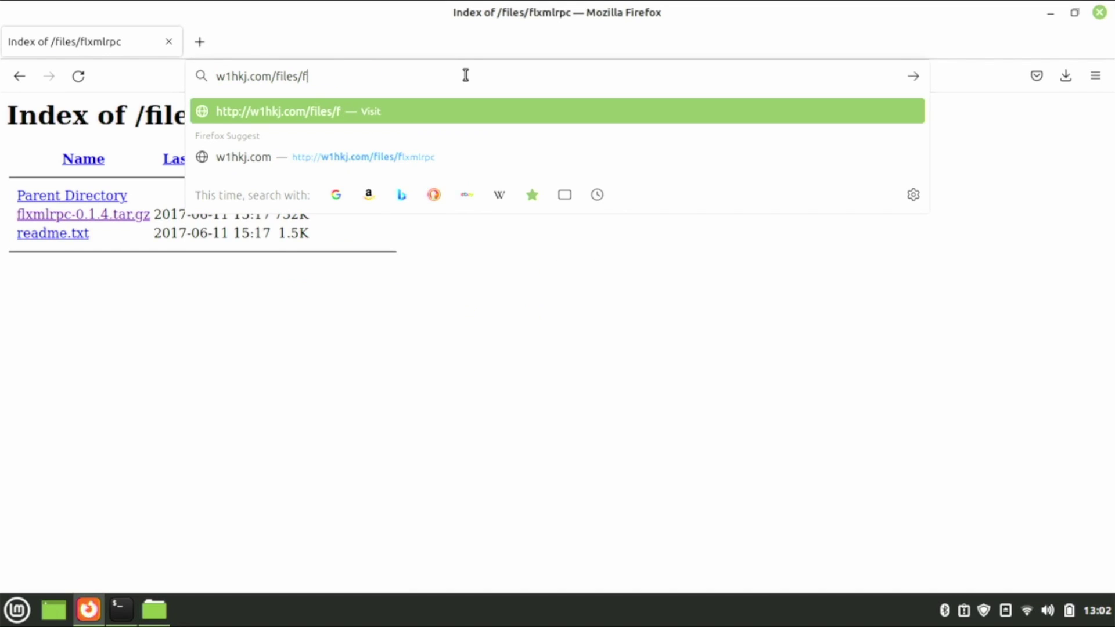
pyautogui.write('lr')
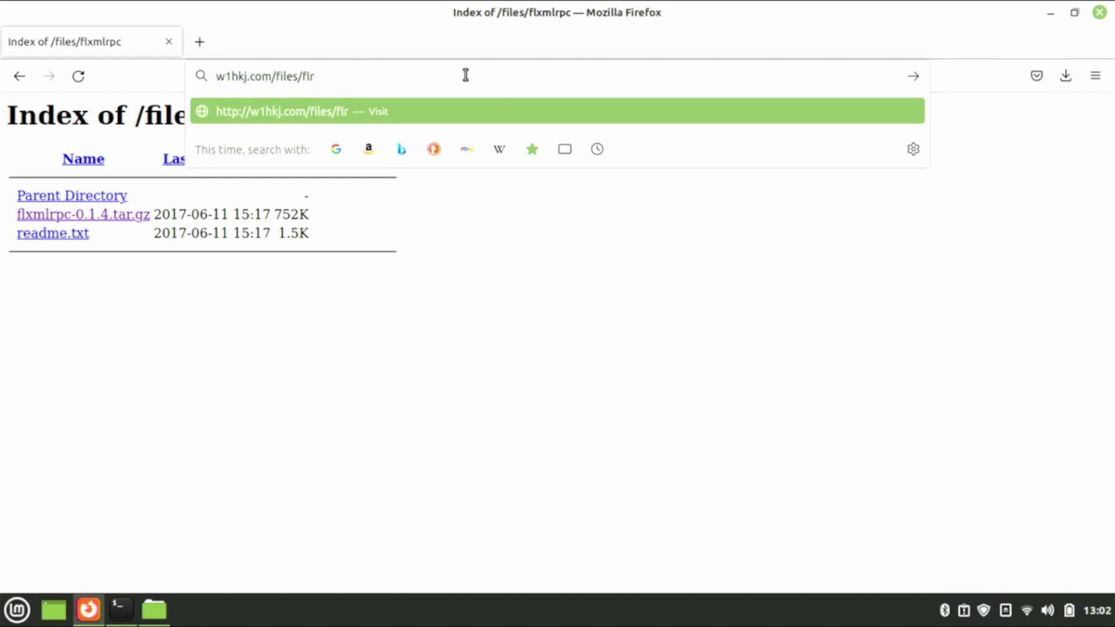
pyautogui.write('ig')
pyautogui.press('Return')
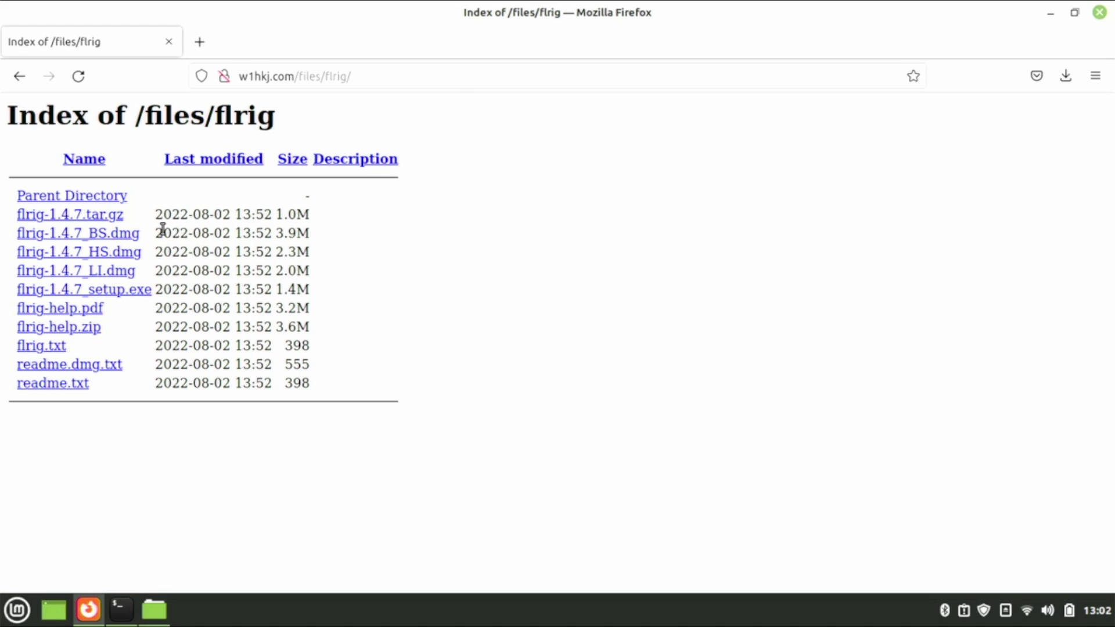
# Download flrig-1.4.7.tar.gz, minimize Firefox and go to the Downloads folder.
pyautogui.click(96, 221)
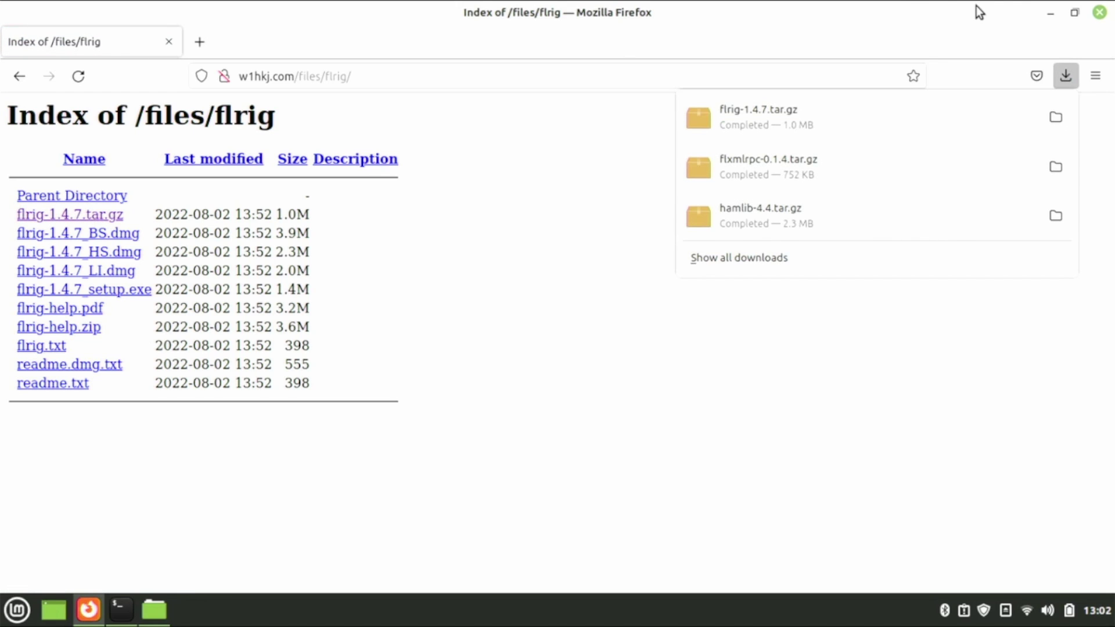
pyautogui.click(1052, 17)
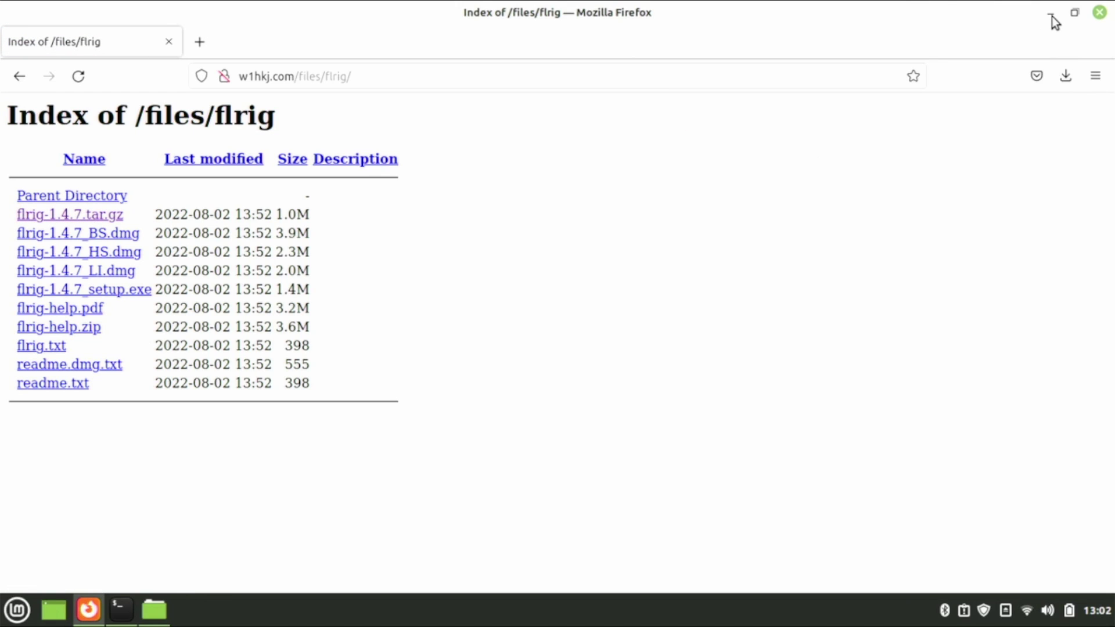
pyautogui.click(1052, 17)
pyautogui.click(482, 103)
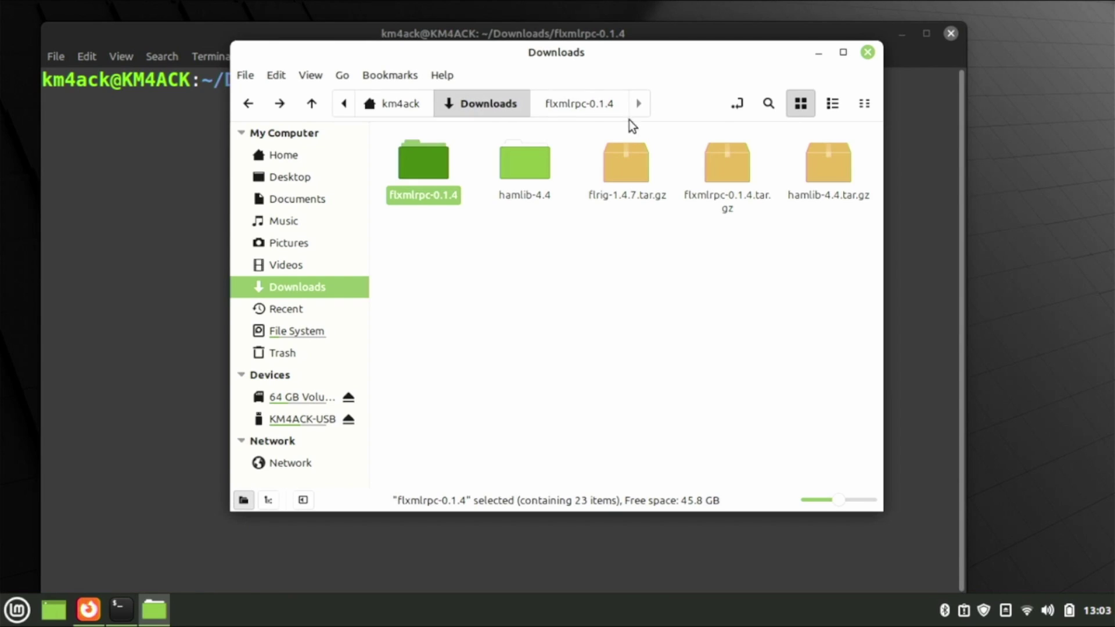
# Extract flrig-1.4.7.tar.gz in Downloads and open a terminal inside the flrig-1.4.7 folder.
pyautogui.rightClick(625, 157)
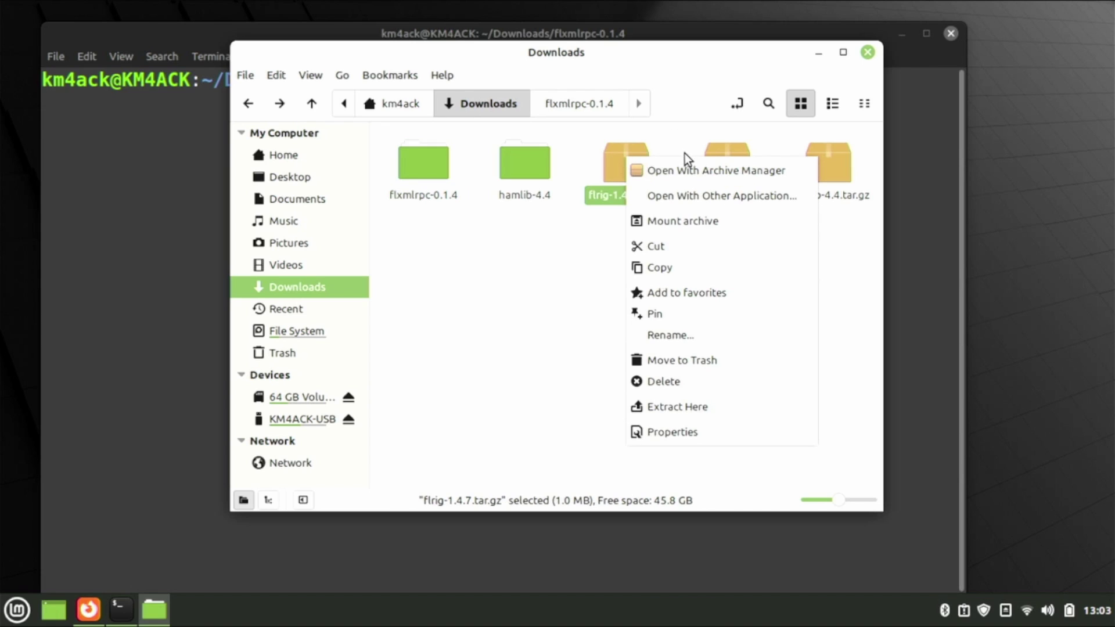
pyautogui.click(677, 407)
pyautogui.doubleClick(622, 155)
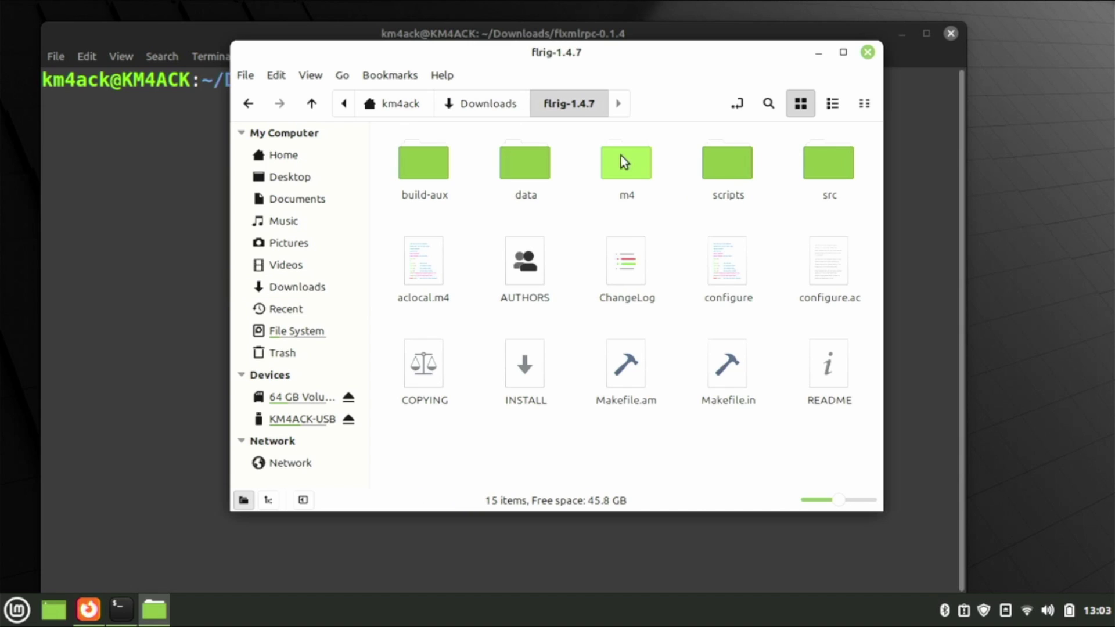
pyautogui.rightClick(580, 213)
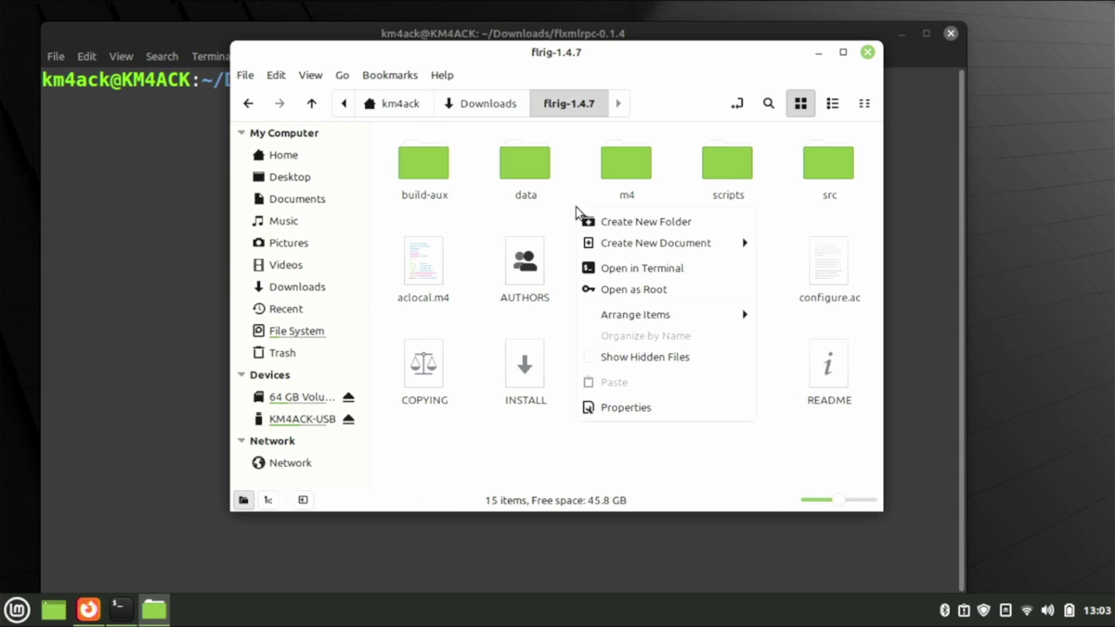
pyautogui.click(632, 271)
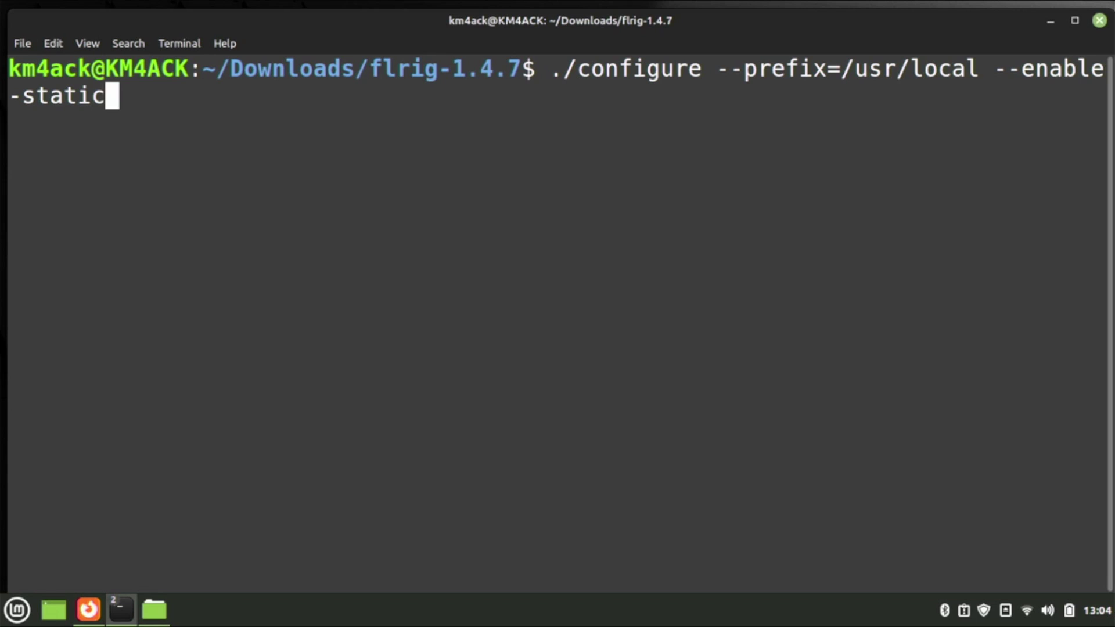
# Configure flrig with --prefix=/usr/local --enable-static, compile it with make, and run sudo make install.
pyautogui.press('Return')
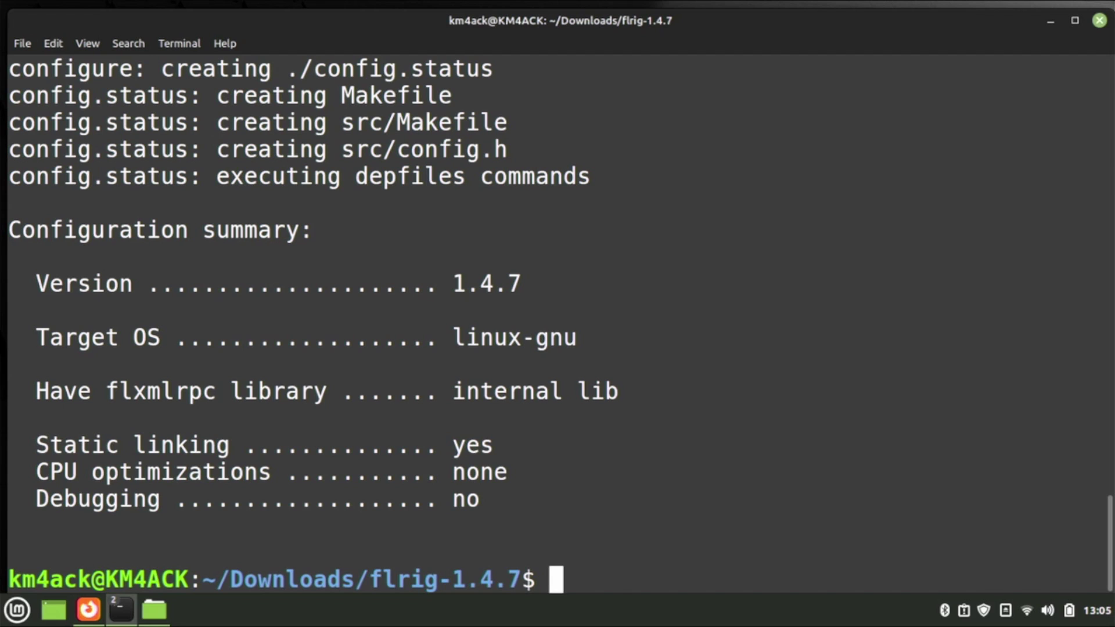
pyautogui.write('make')
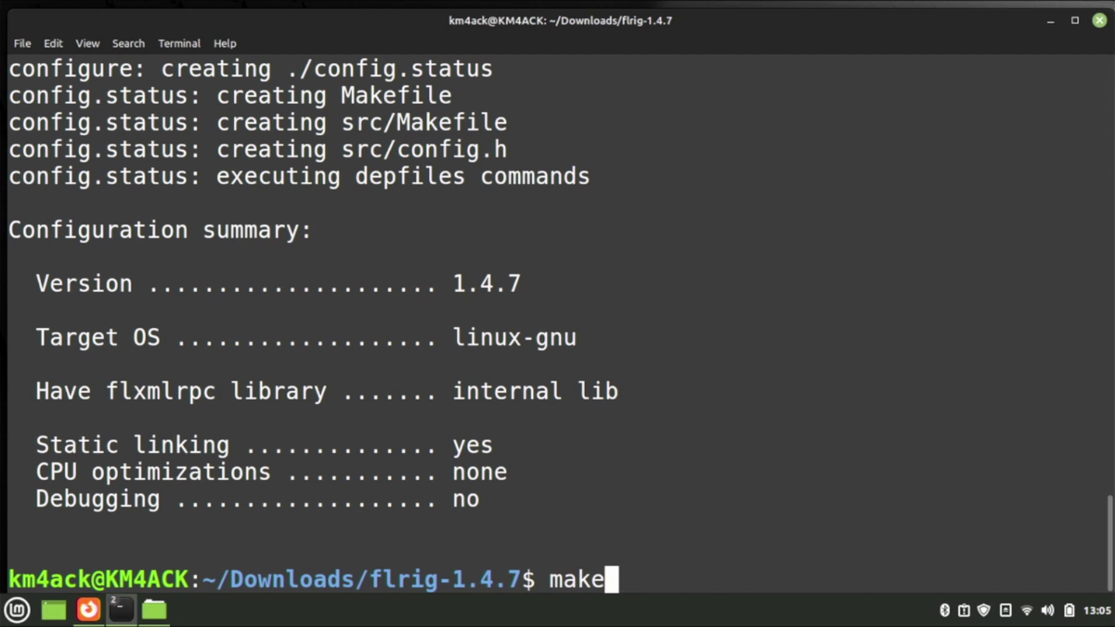
pyautogui.press('Return')
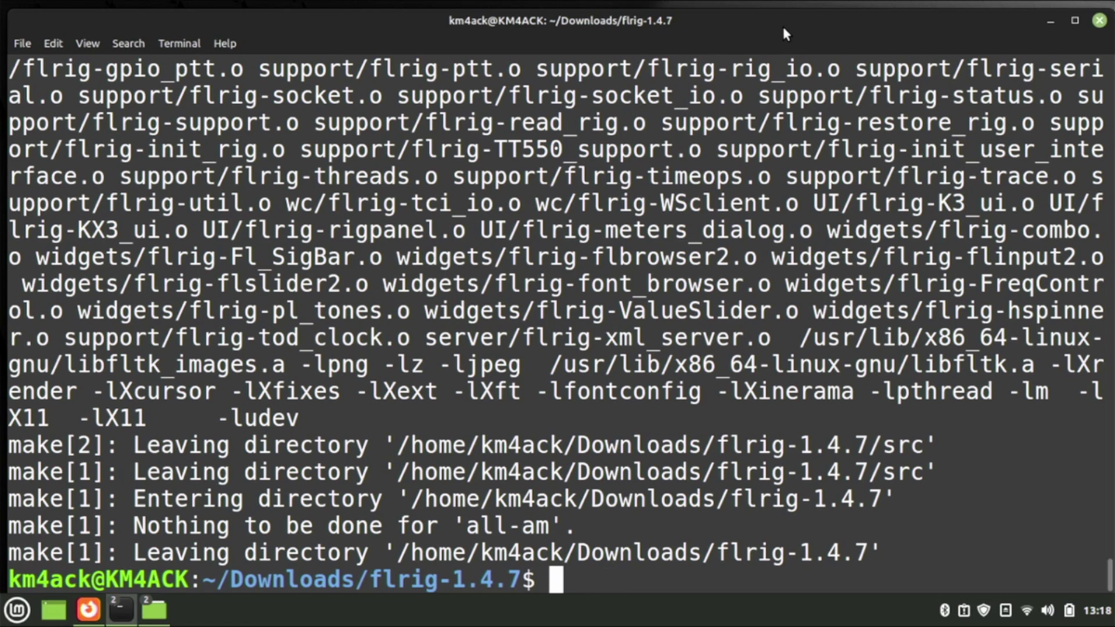
pyautogui.write('su')
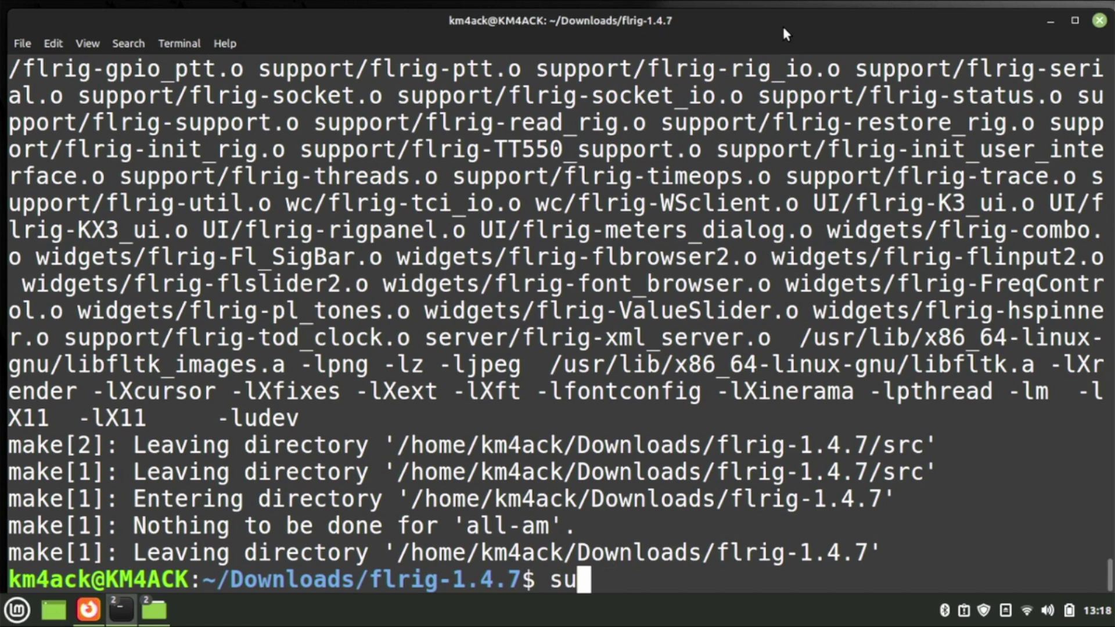
pyautogui.write('do ma')
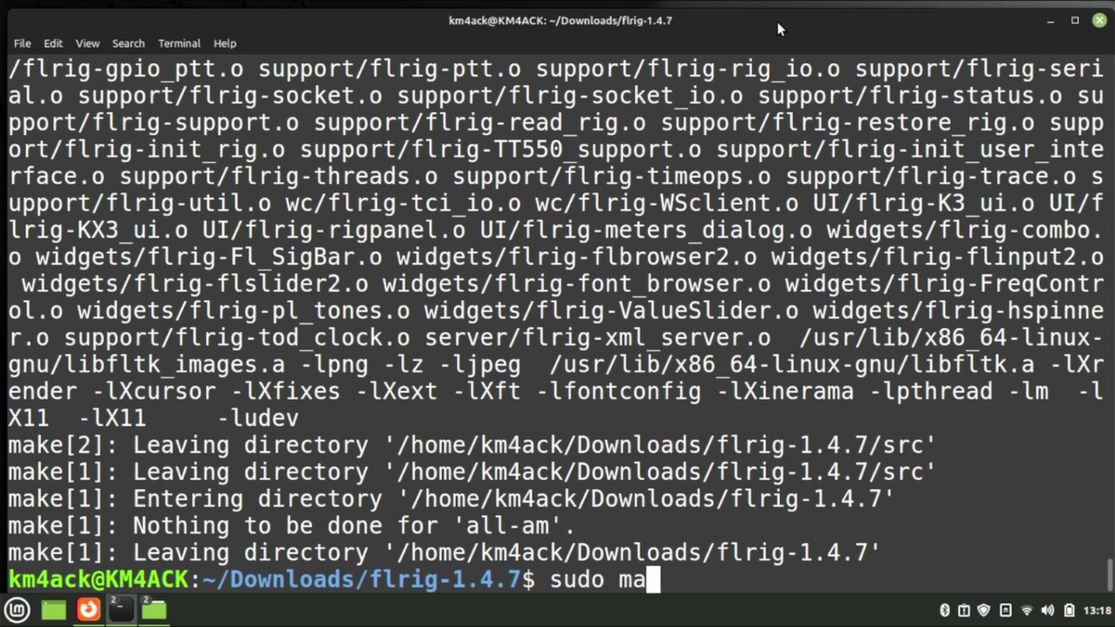
pyautogui.write('ke insta')
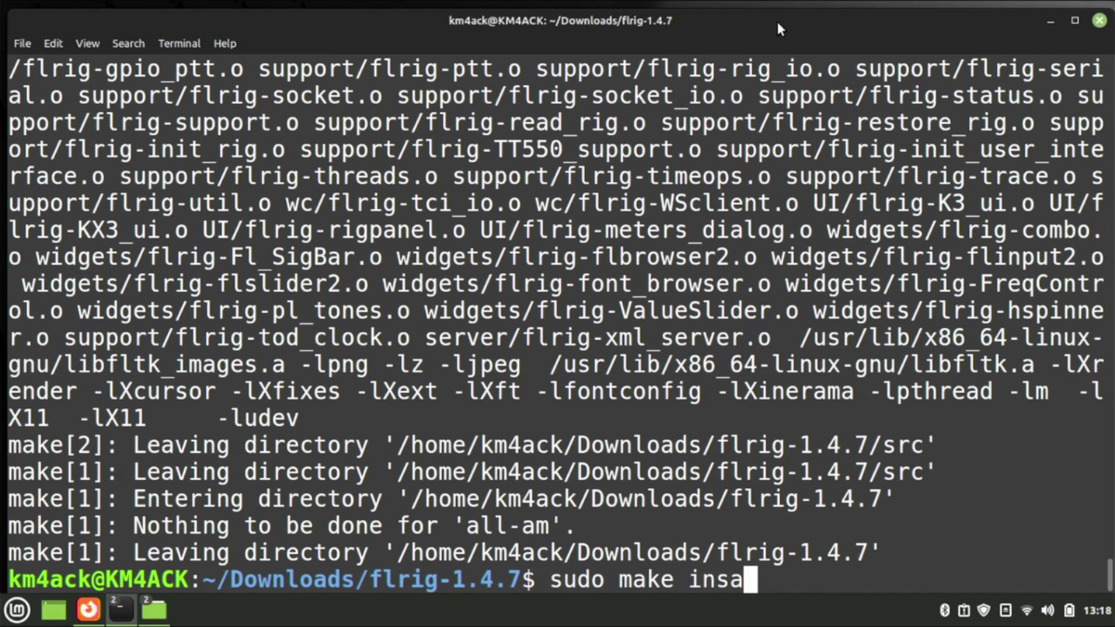
pyautogui.write('ll')
pyautogui.press('Return')
pyautogui.press('Return')
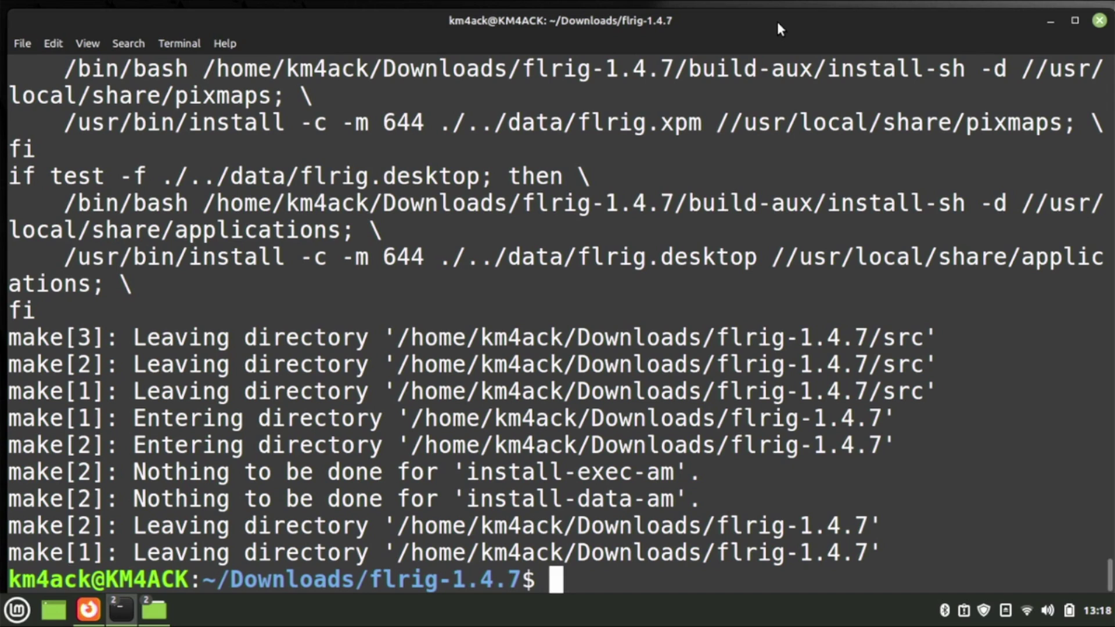
# Refresh the shared library cache with sudo ldconfig and clear the terminal.
pyautogui.write('sudo ')
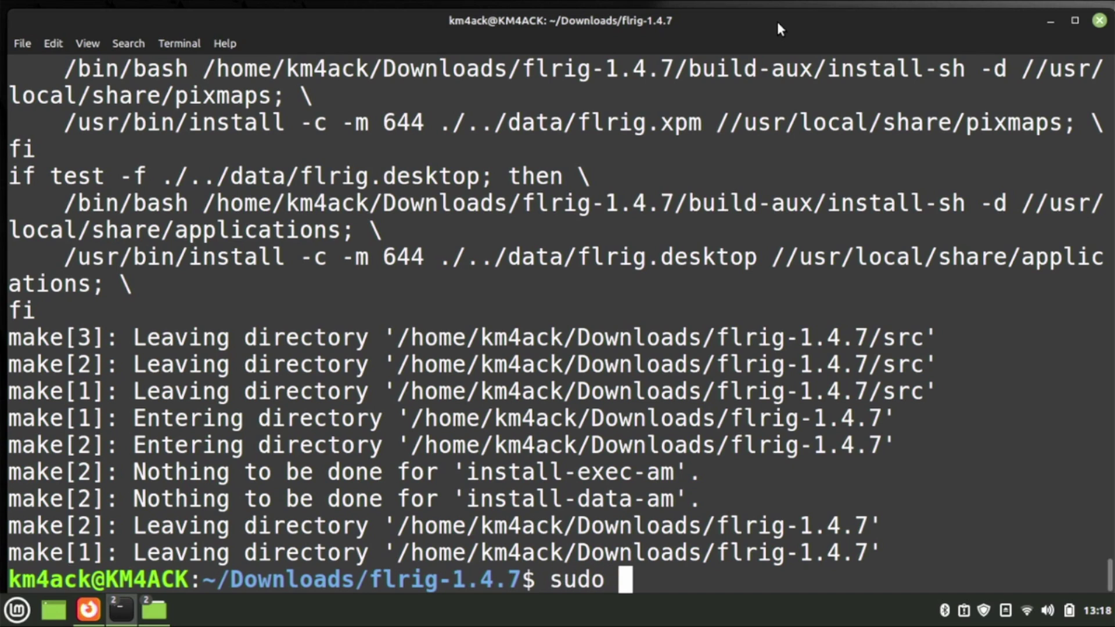
pyautogui.write('ldconfig')
pyautogui.press('Return')
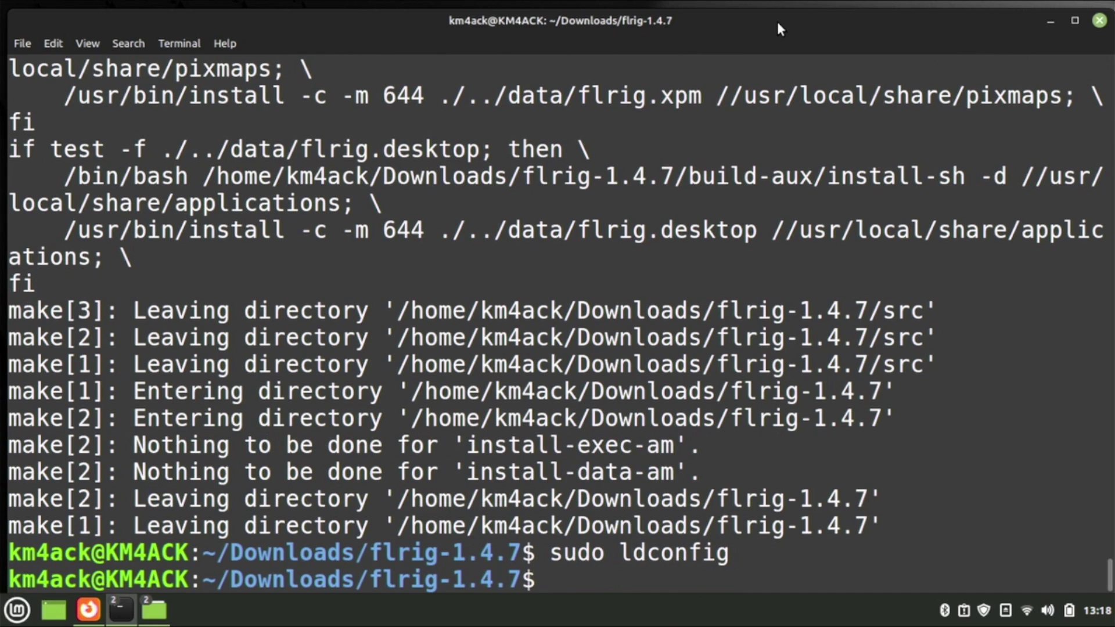
pyautogui.write('clear')
pyautogui.press('Return')
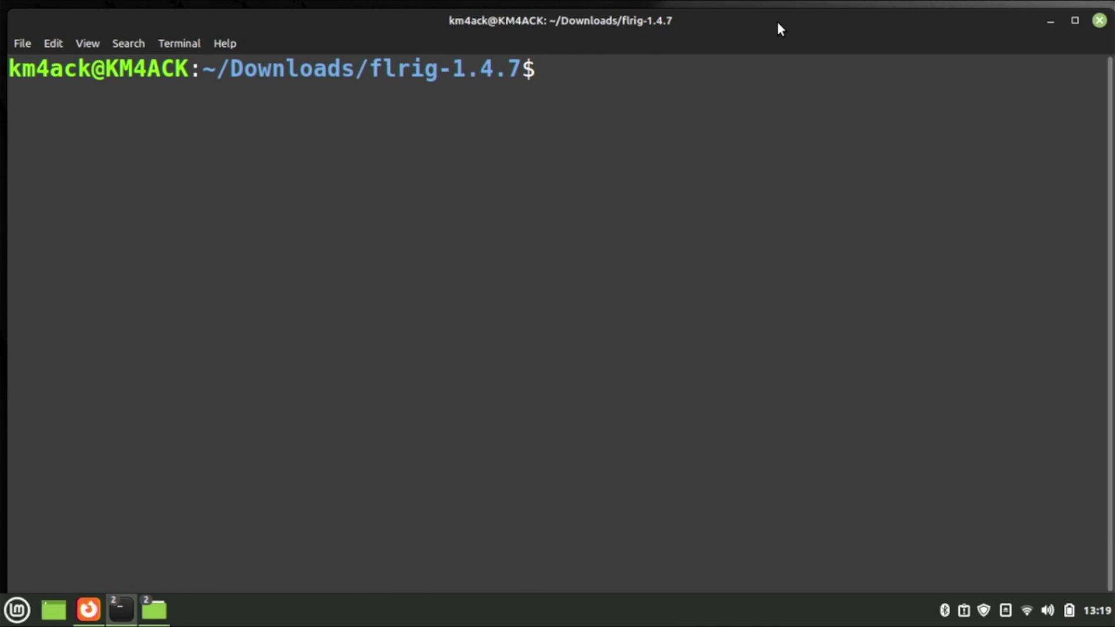
# Run whereis flrig to confirm it is installed at /usr/local/bin/flrig.
pyautogui.write('wherrei')
pyautogui.press('BackSpace')
pyautogui.press('BackSpace')
pyautogui.press('BackSpace')
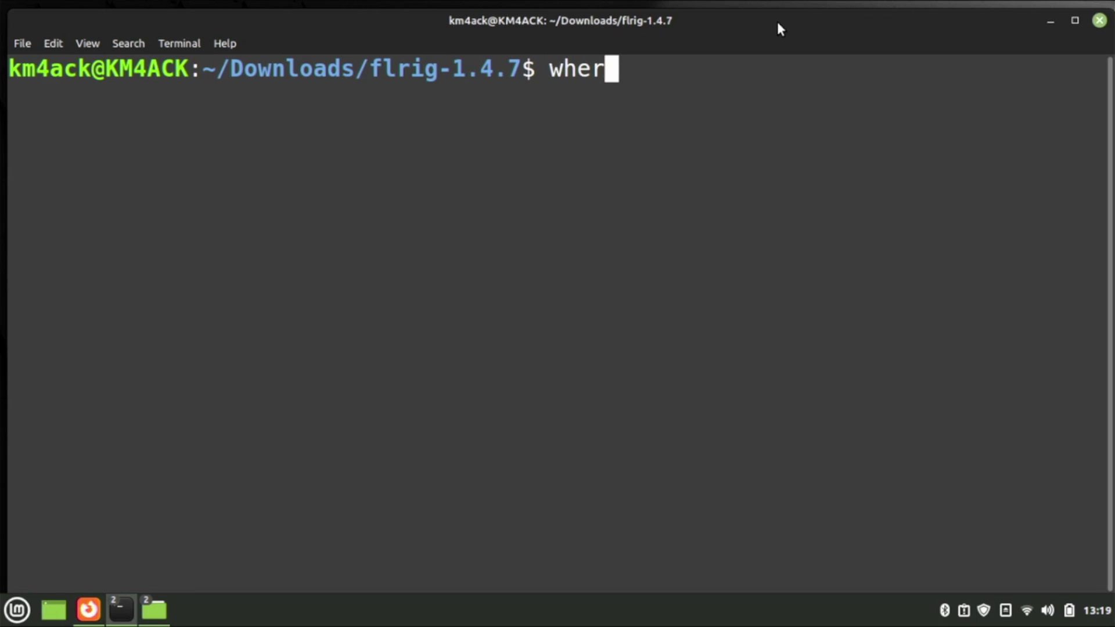
pyautogui.write('eis flrig')
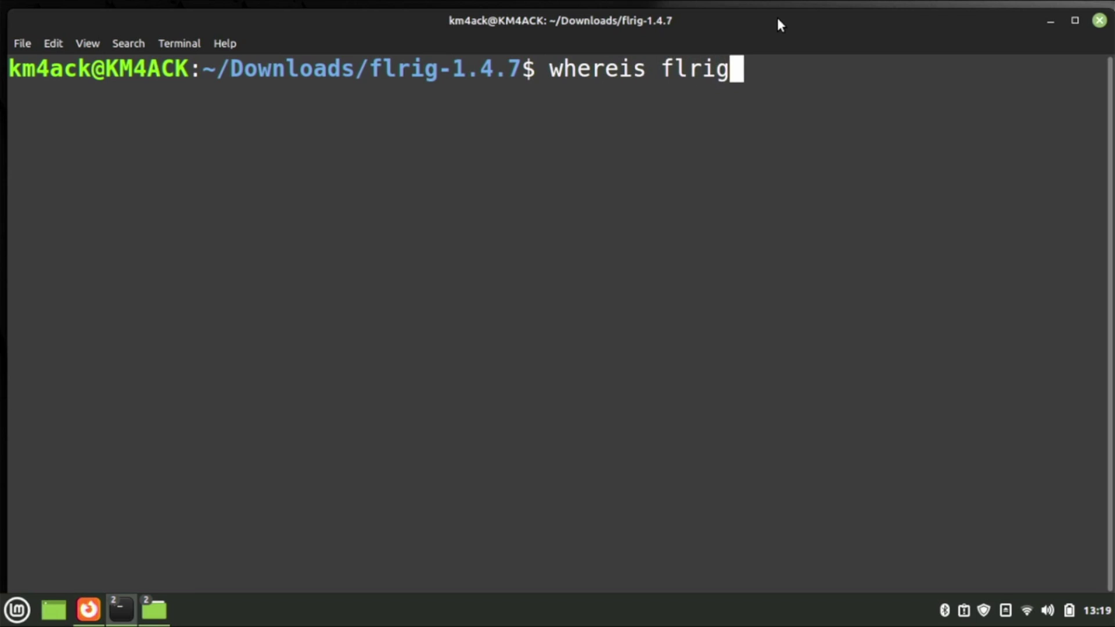
pyautogui.press('Return')
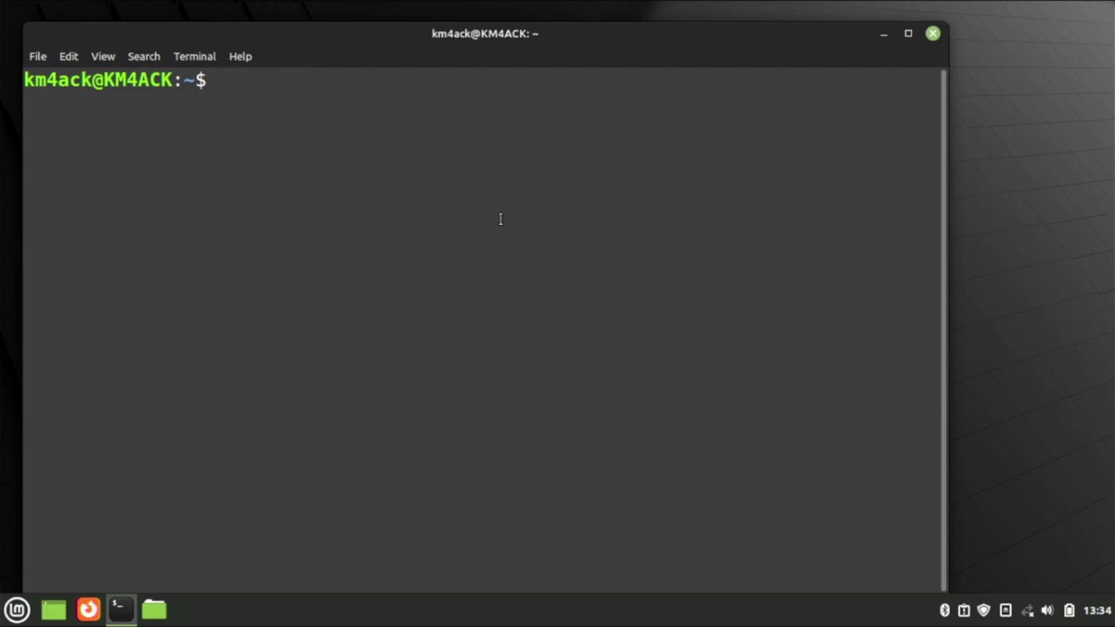
# Add the current user to the tty group with sudo usermod -a -G, entering the sudo password.
pyautogui.write('sudo usermod ')
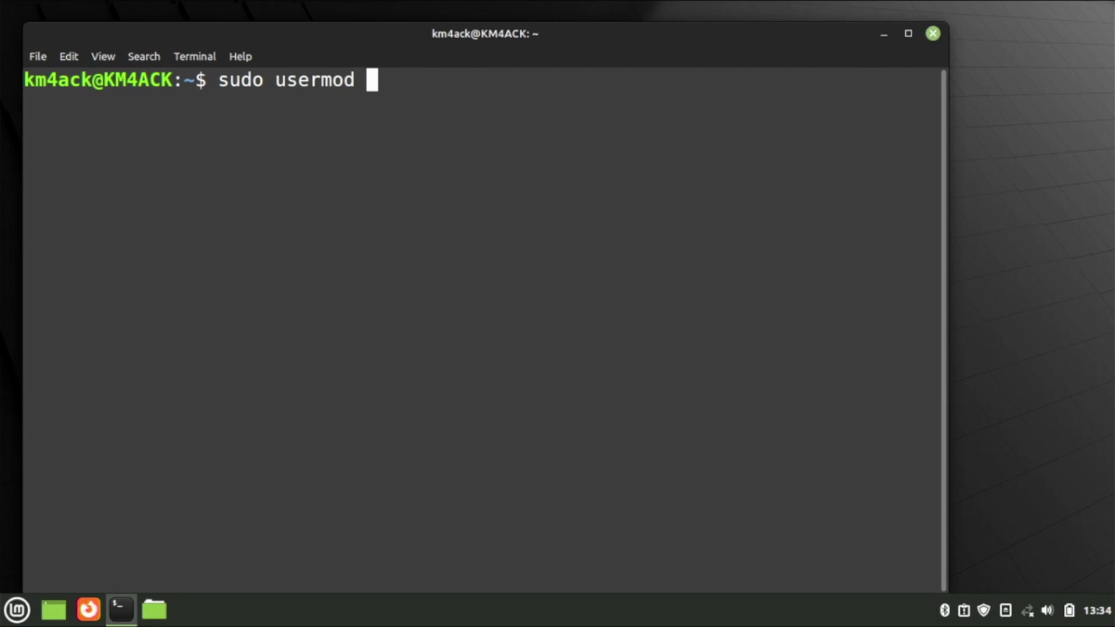
pyautogui.write('-a -G tty')
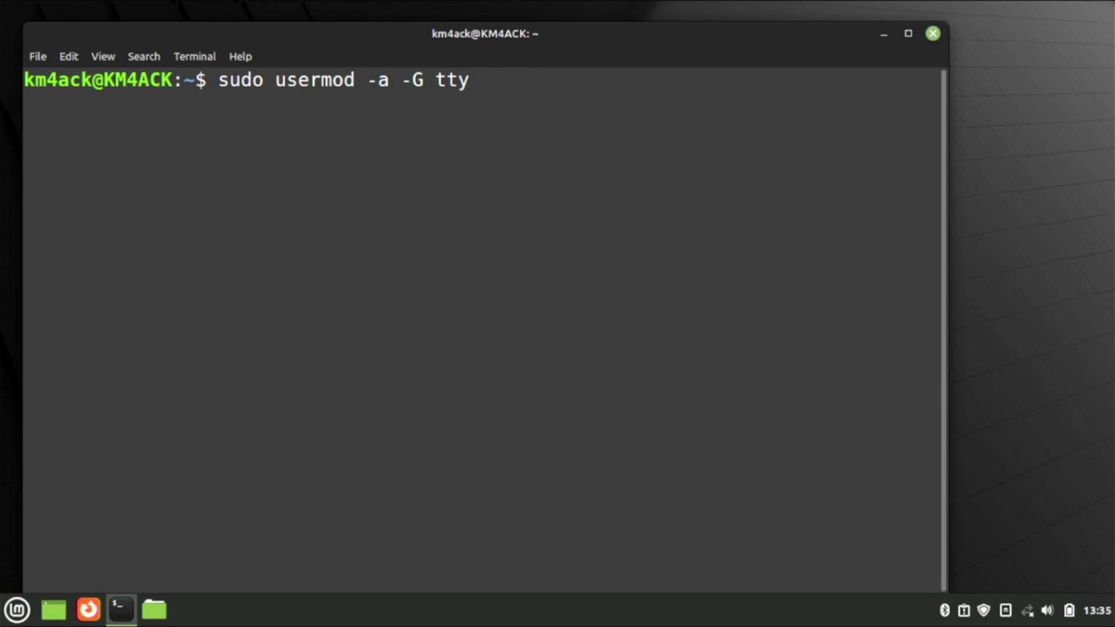
pyautogui.write(' km4ack')
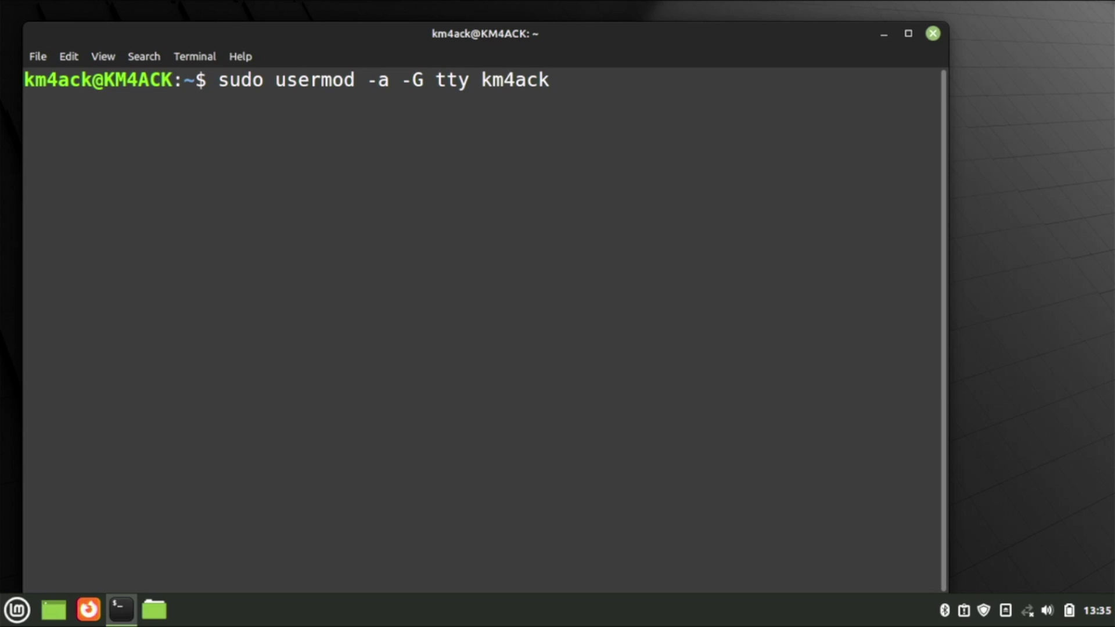
pyautogui.press('Return')
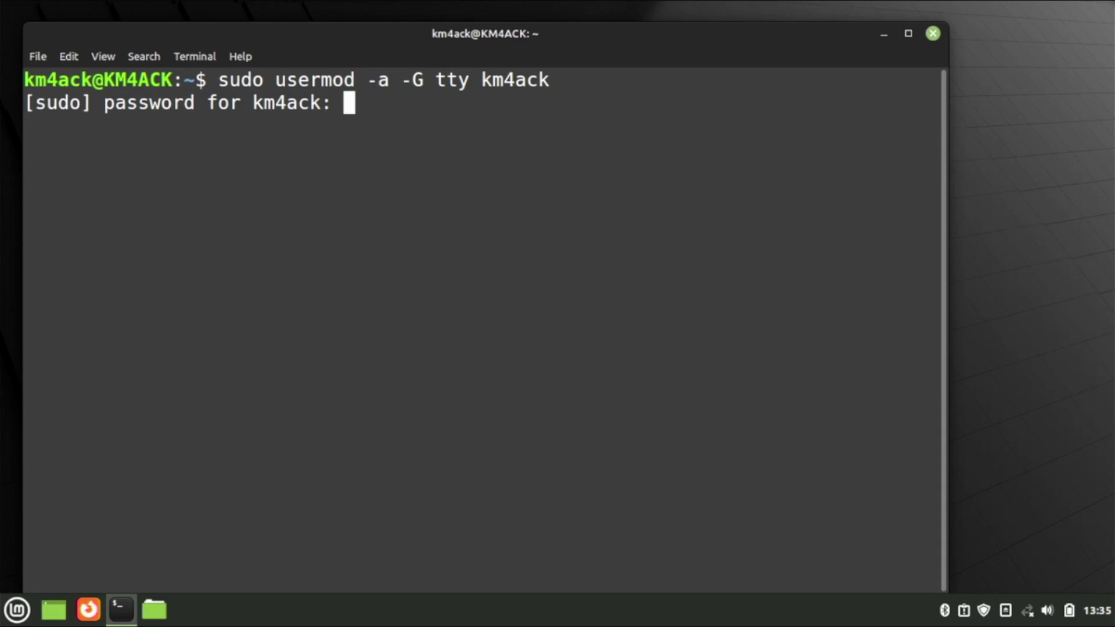
pyautogui.write('****')
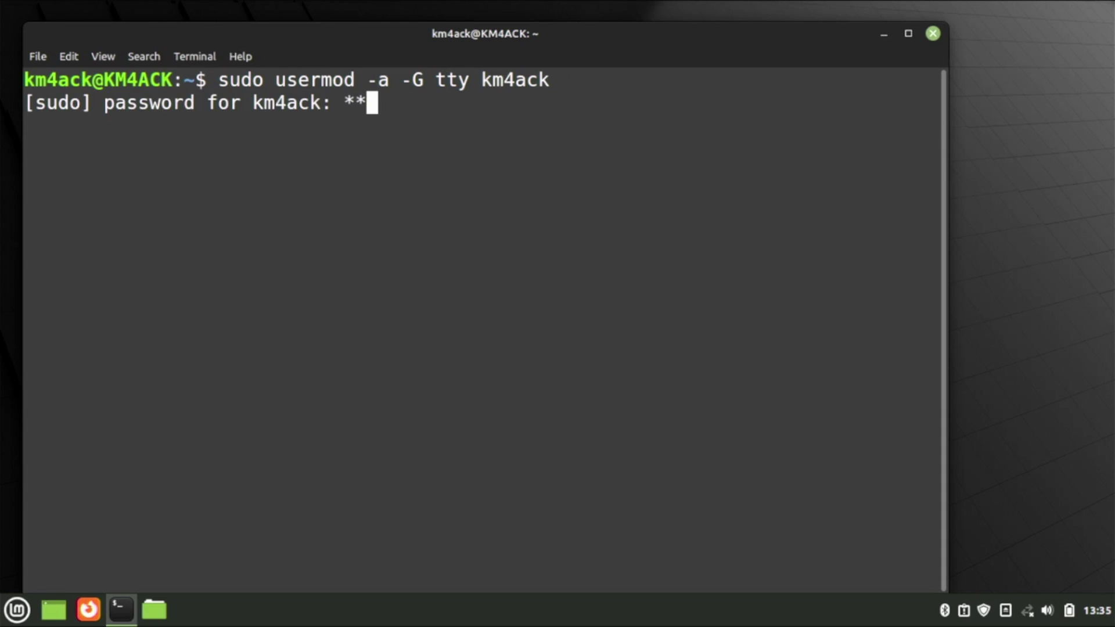
pyautogui.write('***')
pyautogui.press('Return')
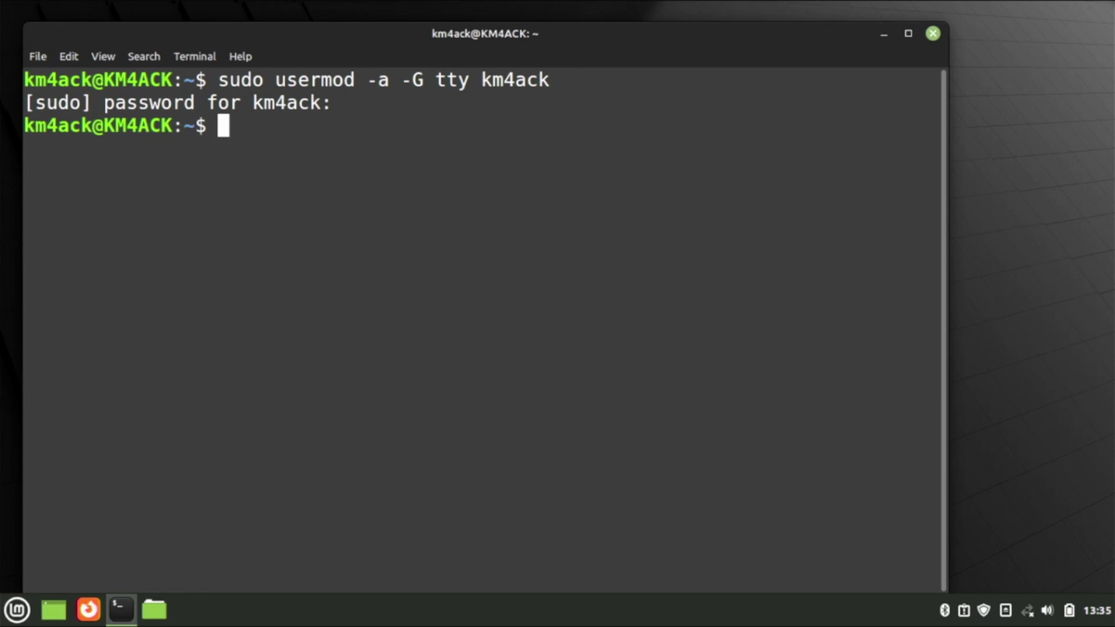
# Add the user to the dialout group too, then run groups to confirm tty and dialout.
pyautogui.press('Up')
pyautogui.press('Left')
pyautogui.press('Left')
pyautogui.press('Left')
pyautogui.press('Left')
pyautogui.press('Left')
pyautogui.press('Left')
pyautogui.press('Left')
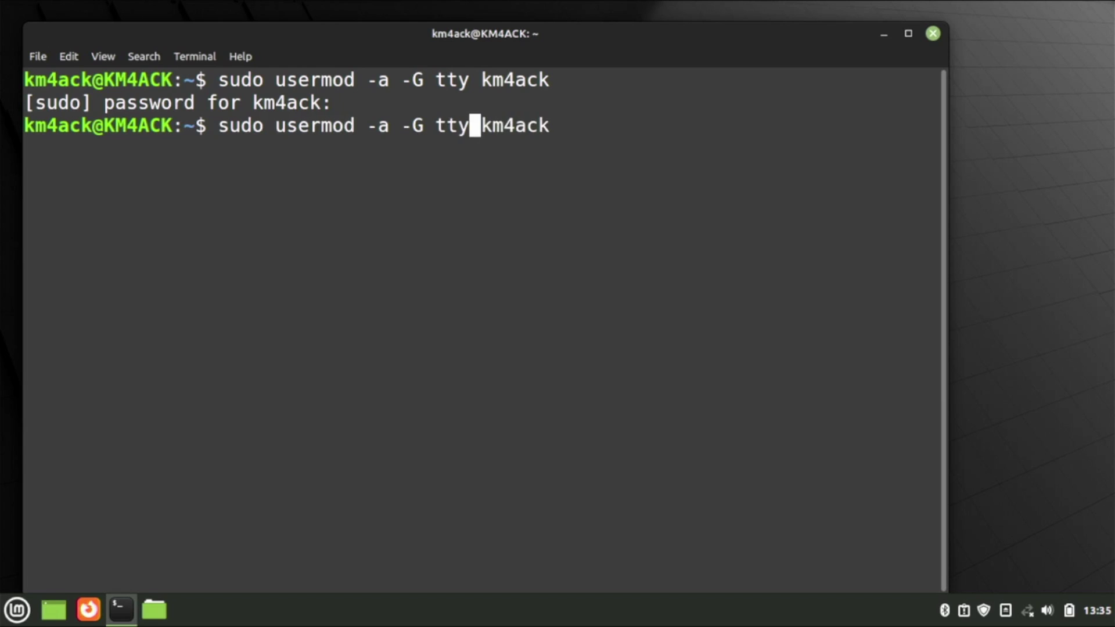
pyautogui.press('BackSpace')
pyautogui.press('BackSpace')
pyautogui.press('BackSpace')
pyautogui.write('dialout')
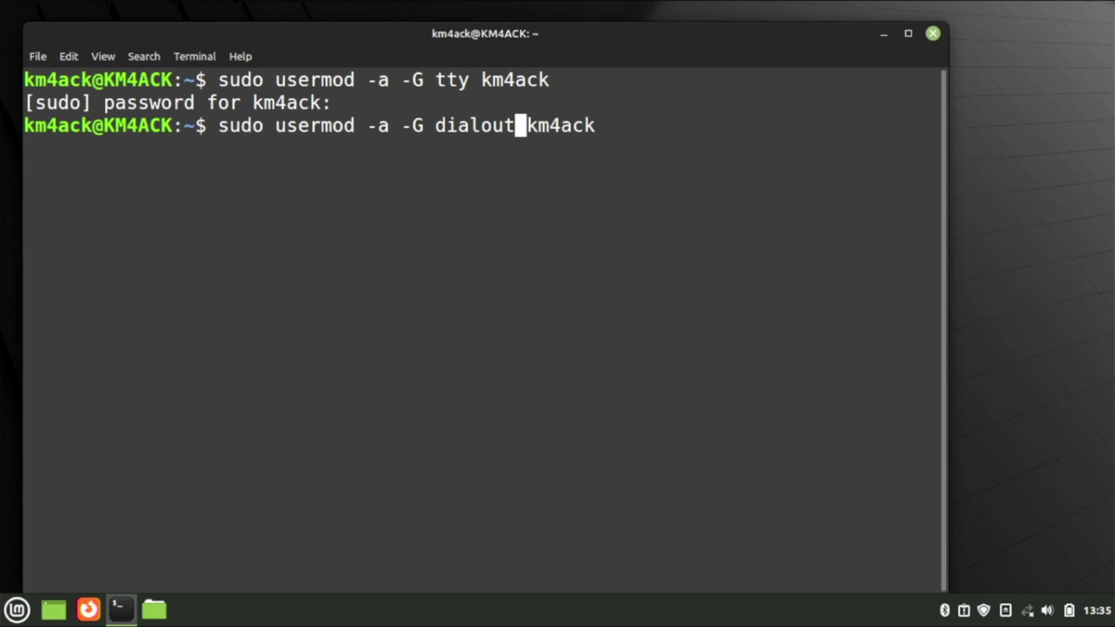
pyautogui.press('Return')
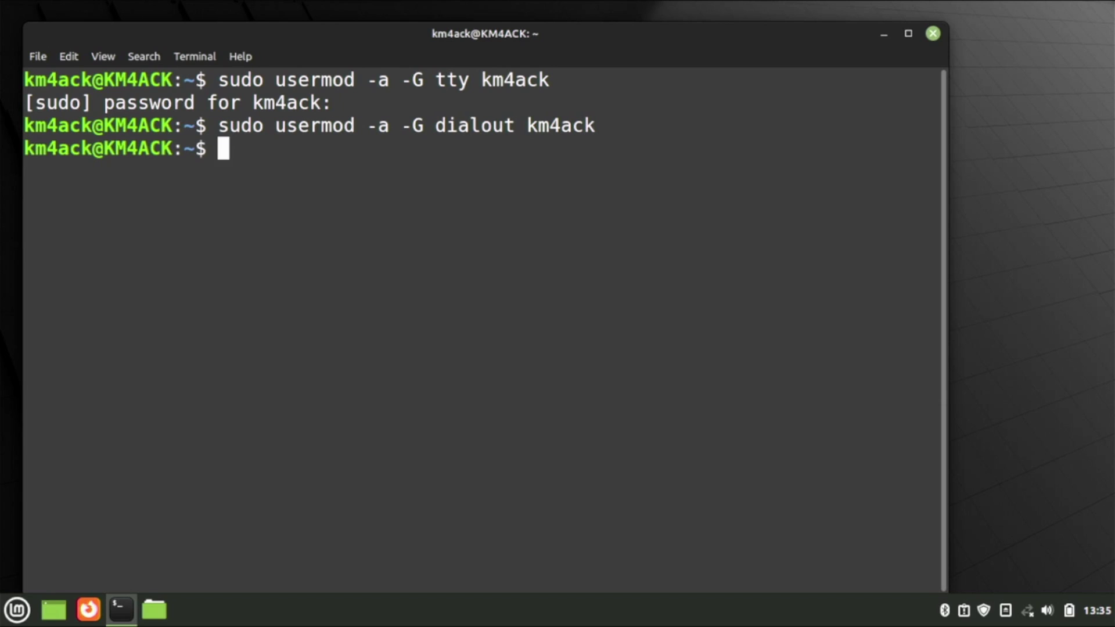
pyautogui.write('groups')
pyautogui.press('Return')
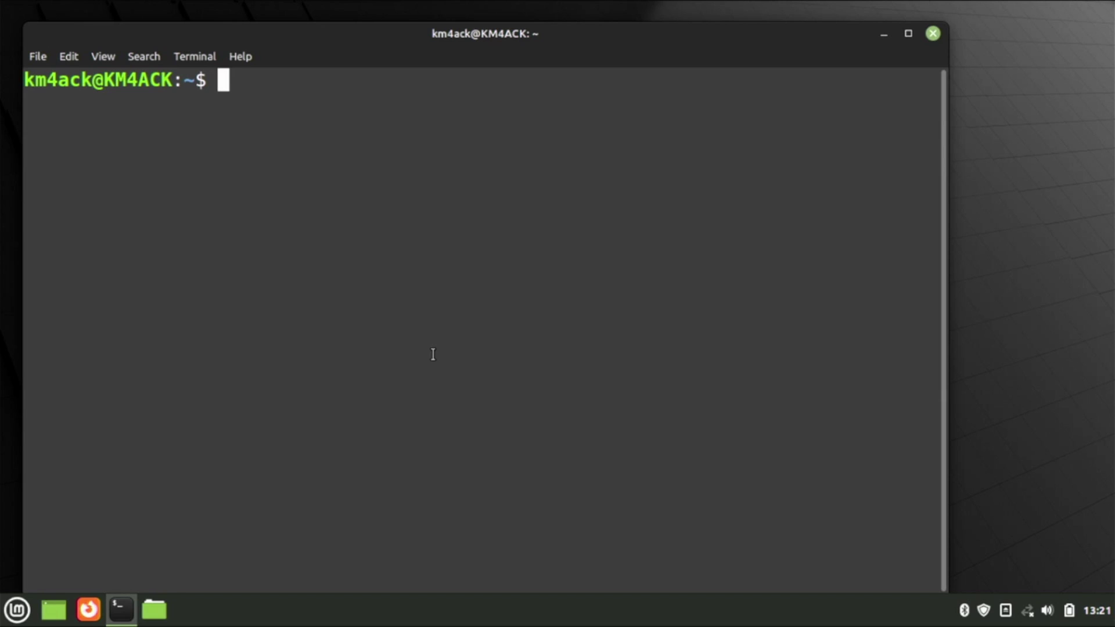
# List /dev/serial/by-id to find the IC-705 if00 port, then search the app menu for flrig.
pyautogui.write('ls /dev/s')
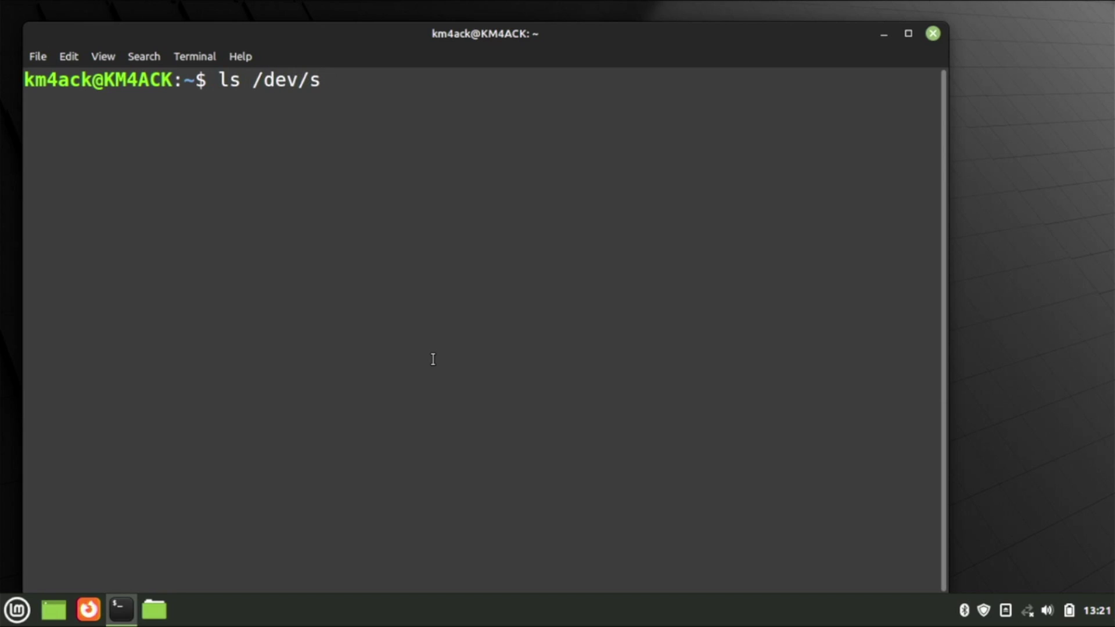
pyautogui.write('erial/')
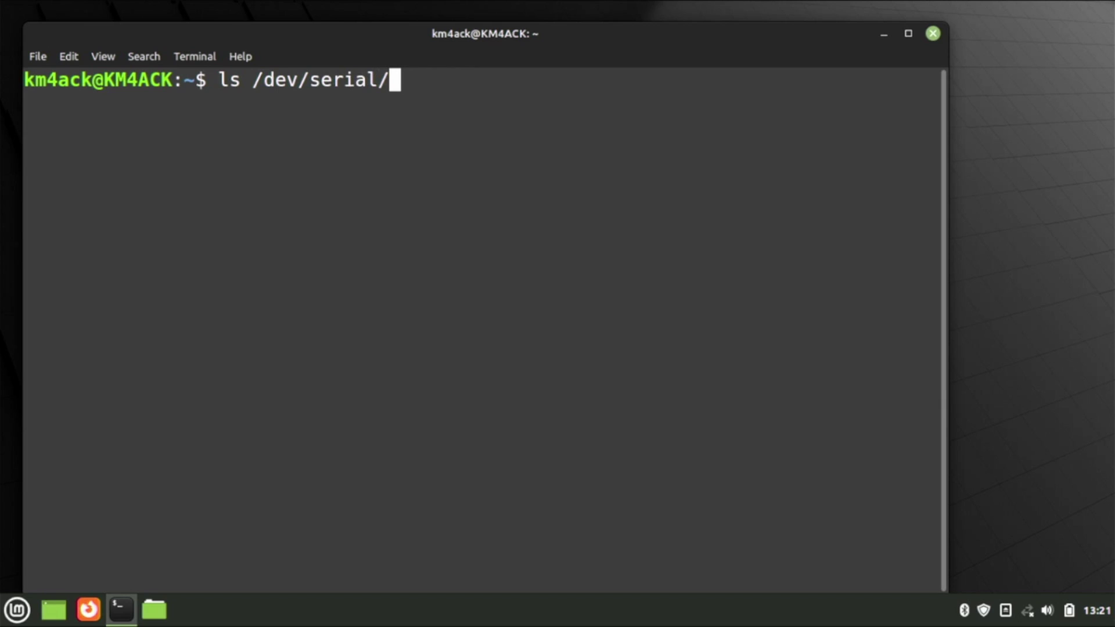
pyautogui.write('by-id')
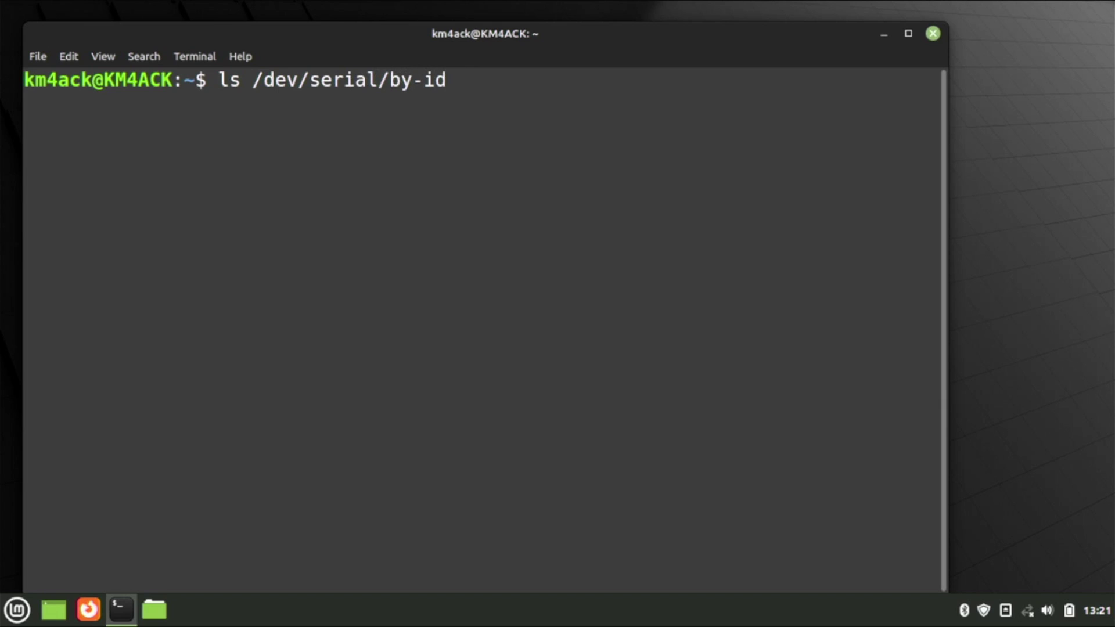
pyautogui.press('Return')
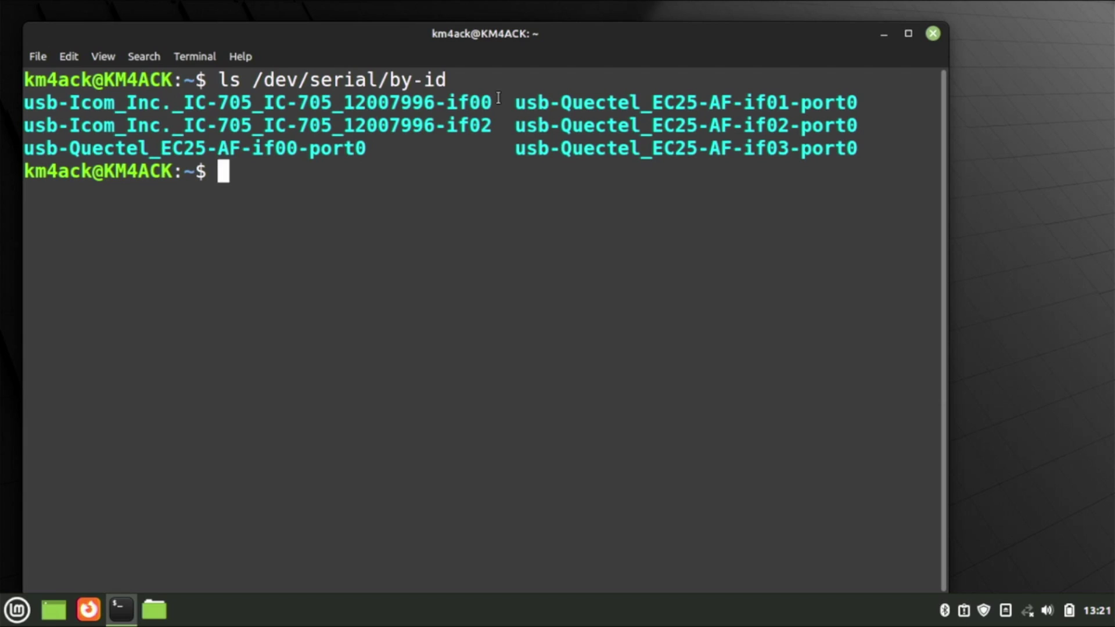
pyautogui.moveTo(495, 97); pyautogui.dragTo(23, 104)
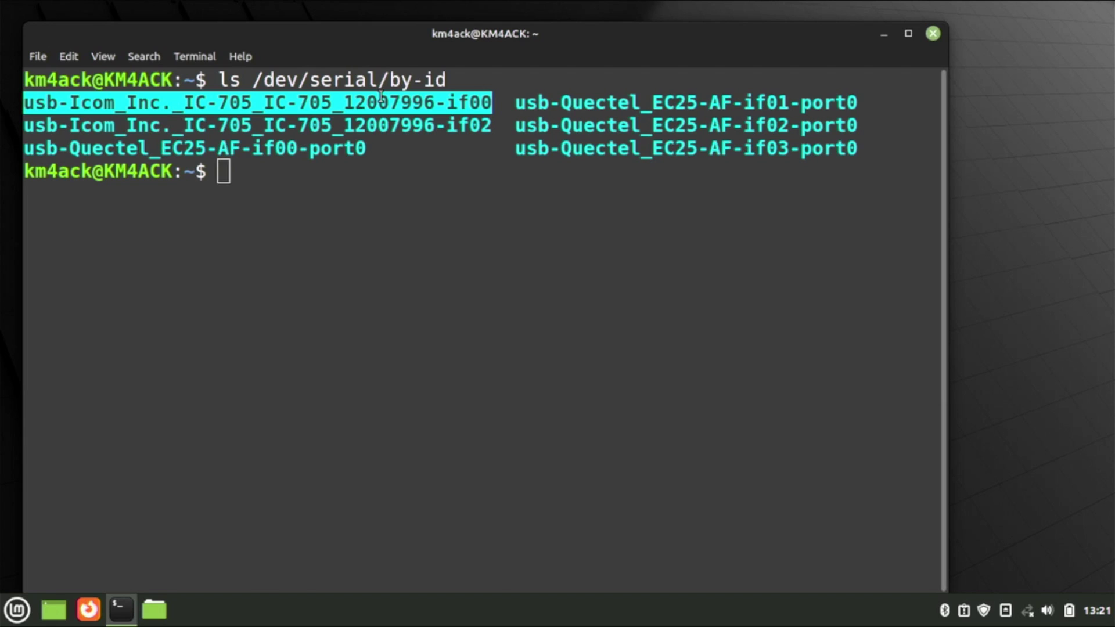
pyautogui.press('super')
pyautogui.write('flrig')
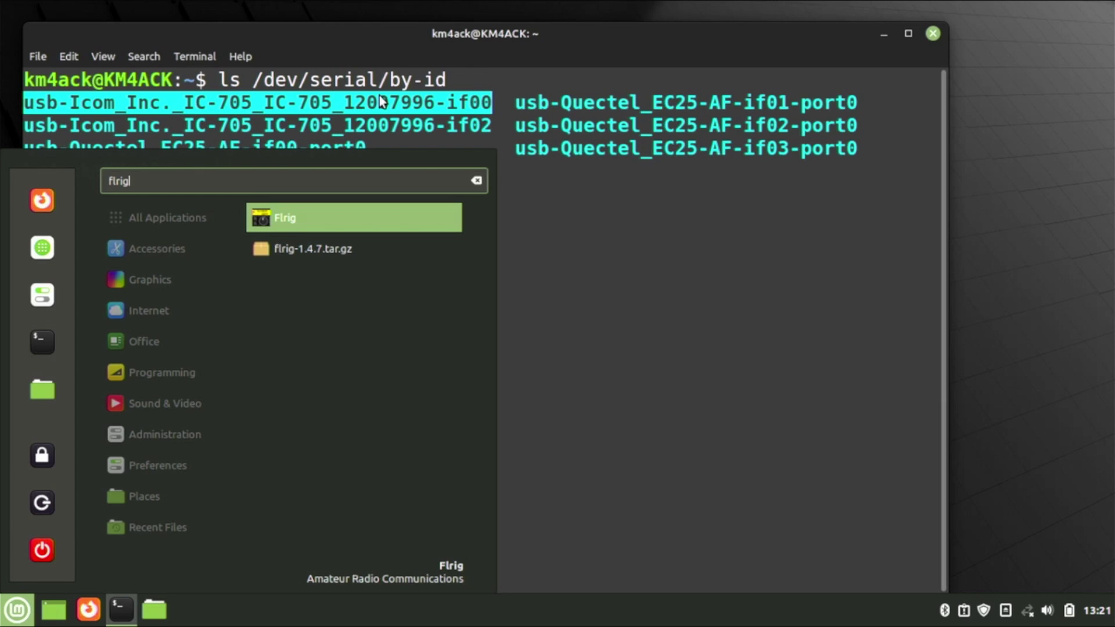
# Launch flrig, dismiss the transceiver-not-responding warning, and open Config > Setup > Transceiver.
pyautogui.press('Return')
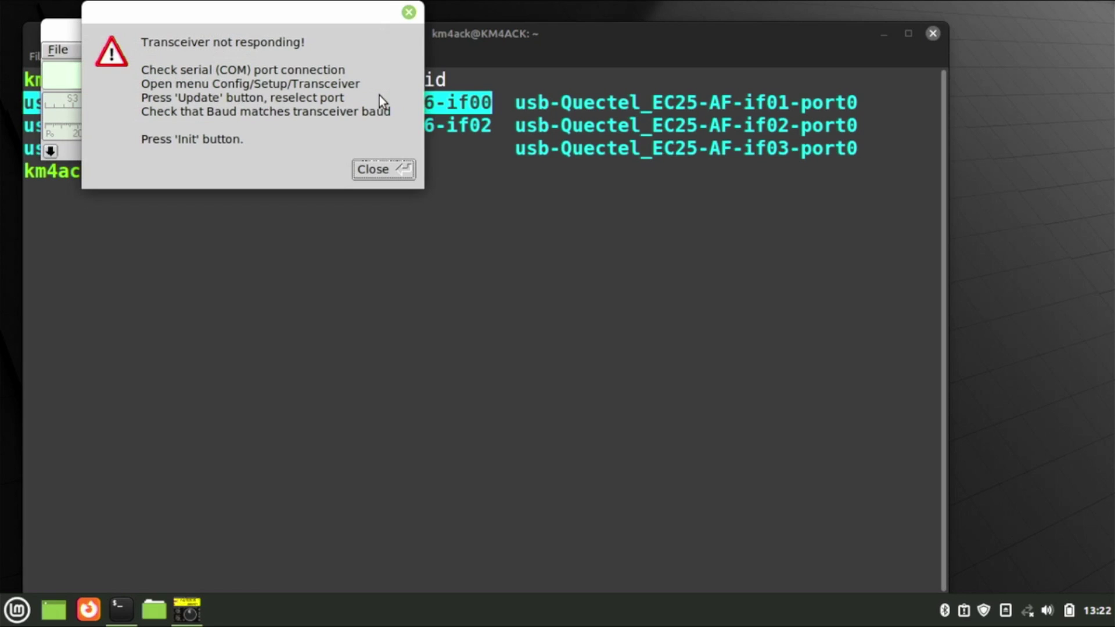
pyautogui.click(372, 170)
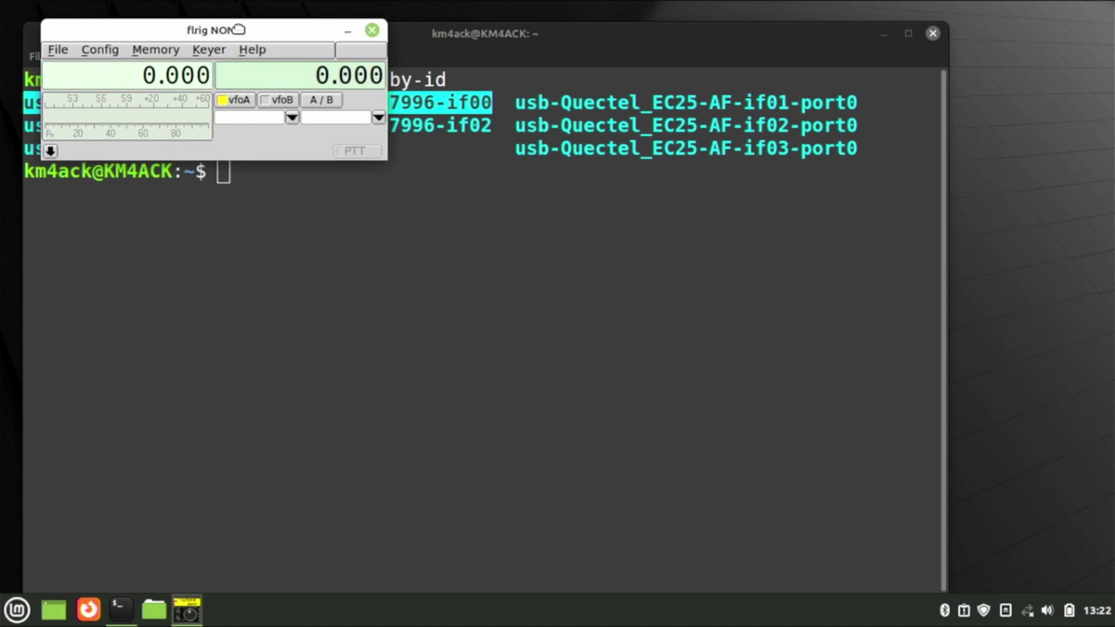
pyautogui.moveTo(238, 29); pyautogui.dragTo(547, 33)
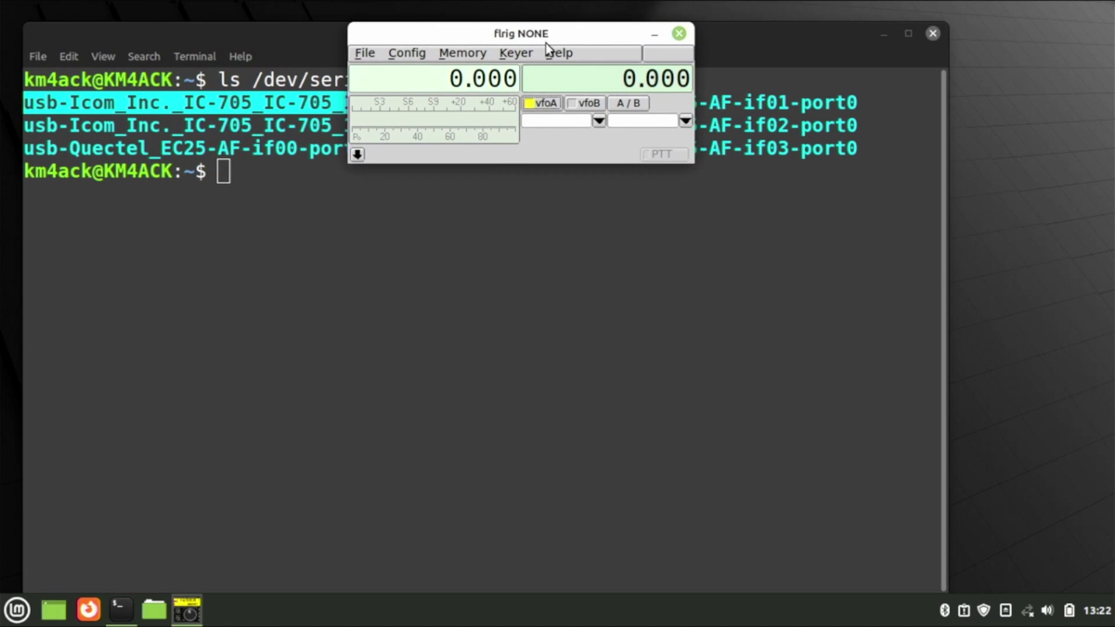
pyautogui.click(418, 53)
pyautogui.moveTo(421, 72)
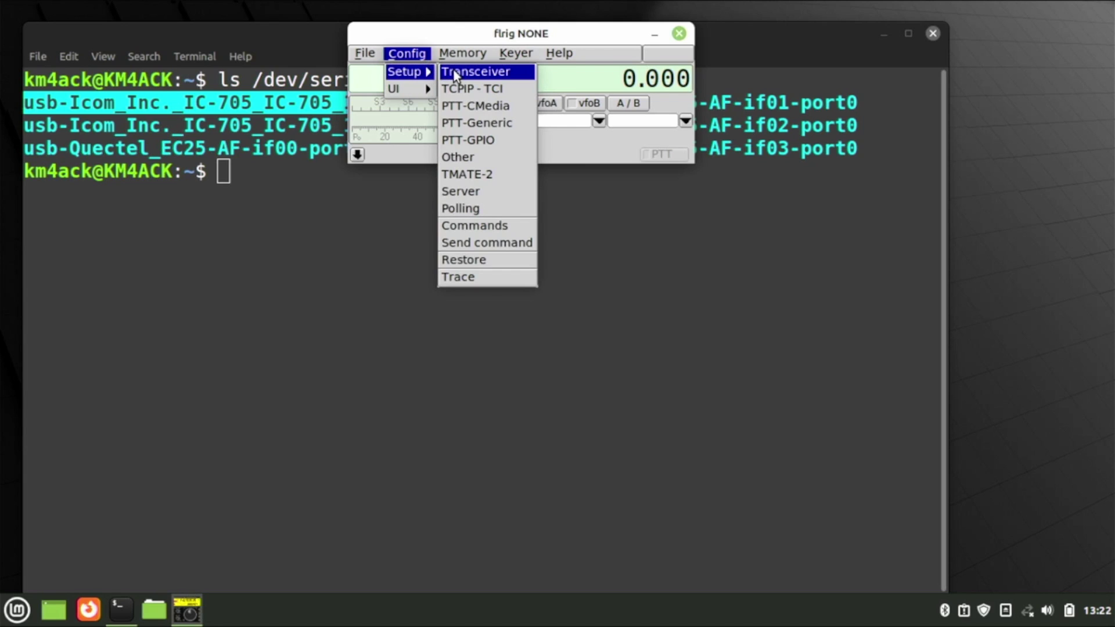
pyautogui.click(453, 70)
pyautogui.moveTo(302, 45); pyautogui.dragTo(517, 197)
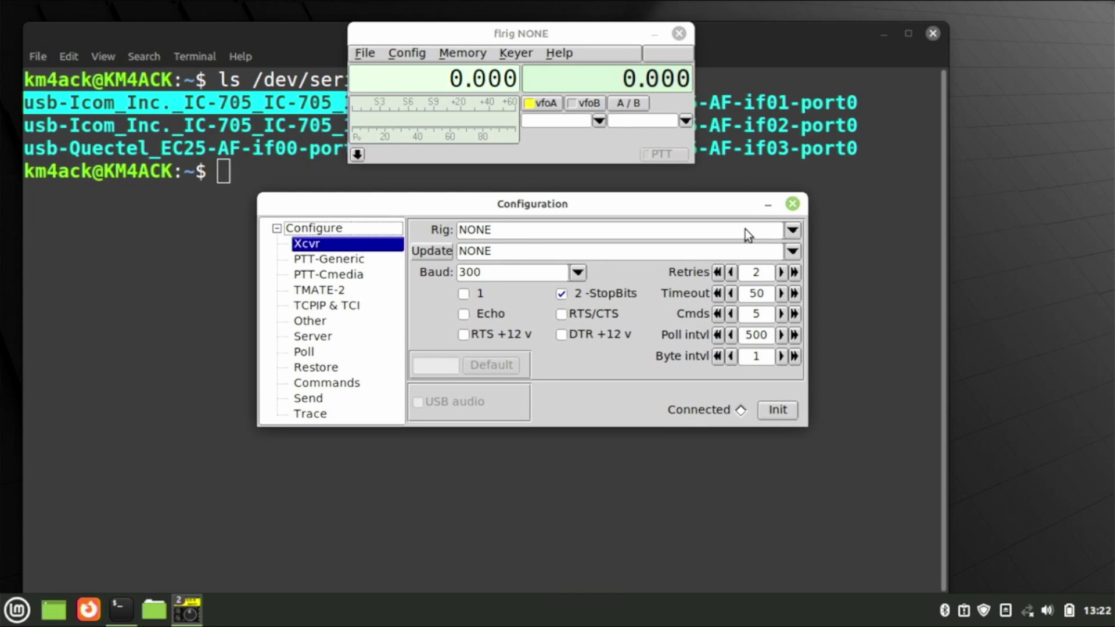
# Set the rig to IC-705 and its serial port to the IC-705 if00 by-id device.
pyautogui.click(793, 230)
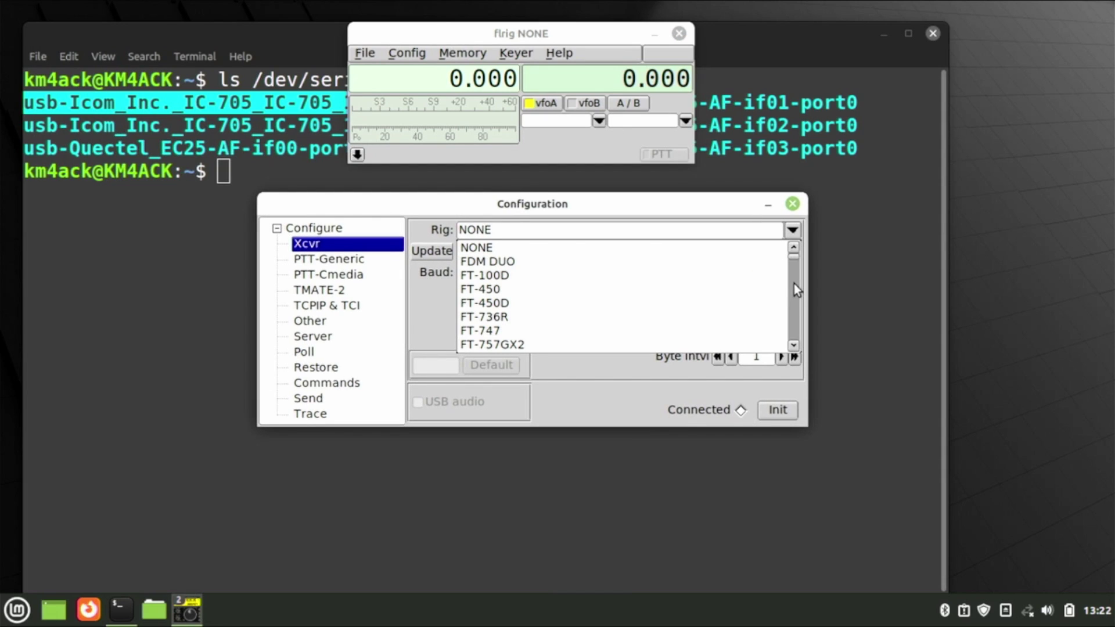
pyautogui.scroll(-7, 794, 287)
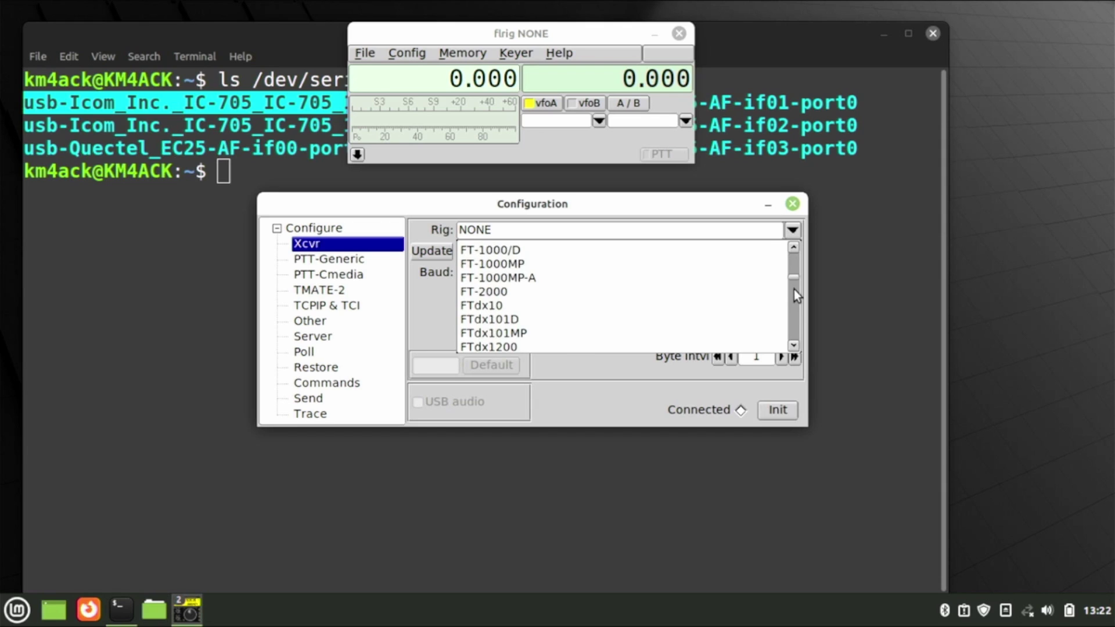
pyautogui.click(626, 257)
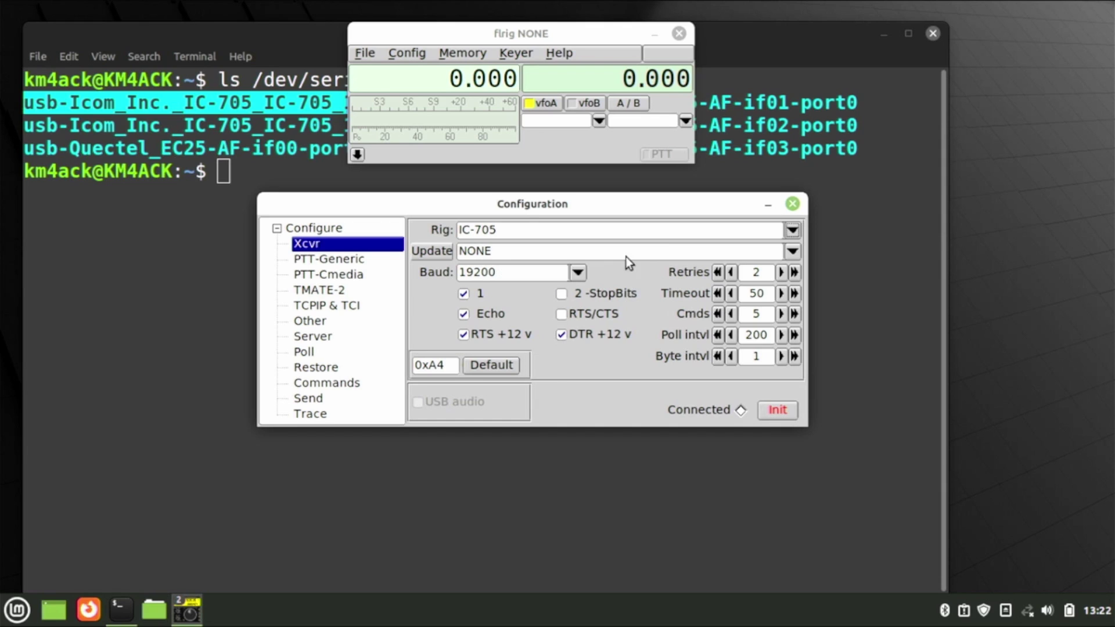
pyautogui.click(792, 252)
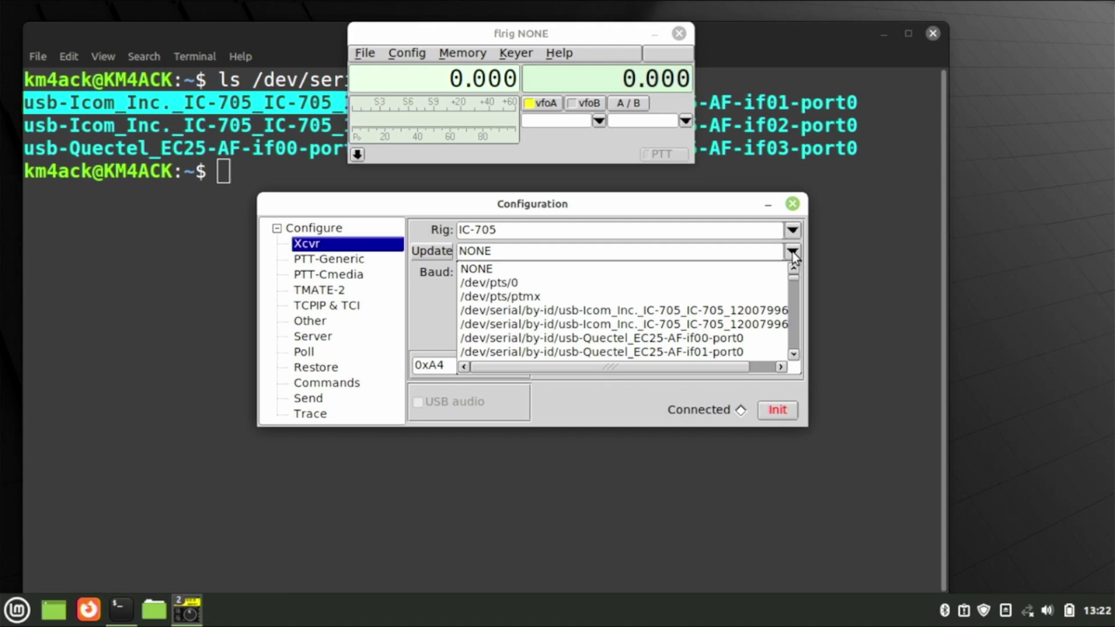
pyautogui.click(695, 311)
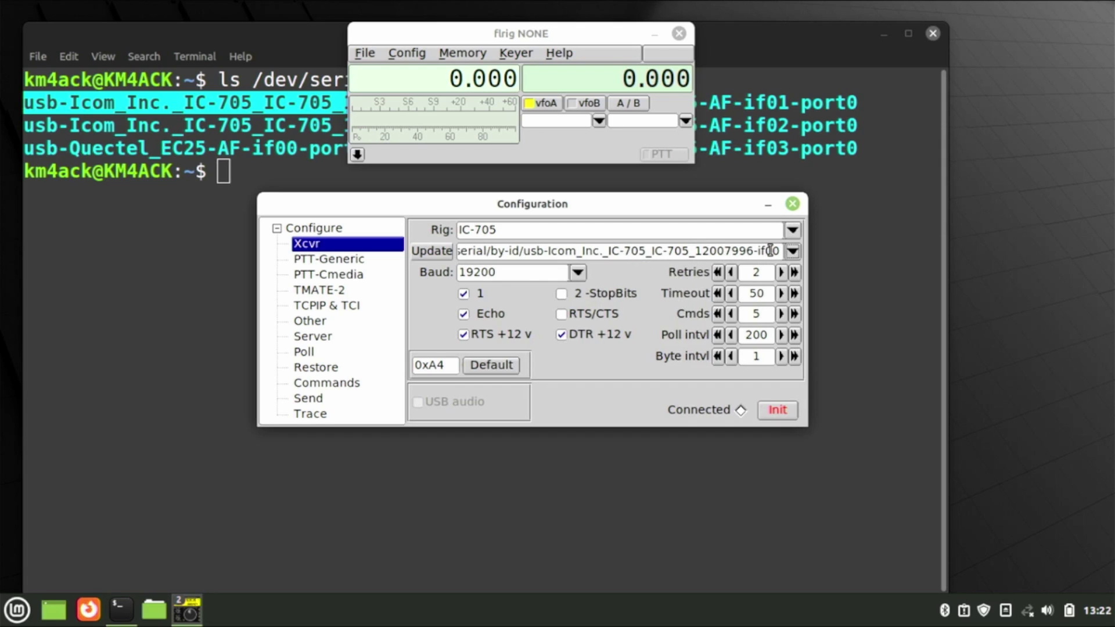
# Check the port against the terminal's /dev/serial/by-id listing, then initialise the IC-705 connection.
pyautogui.click(419, 34)
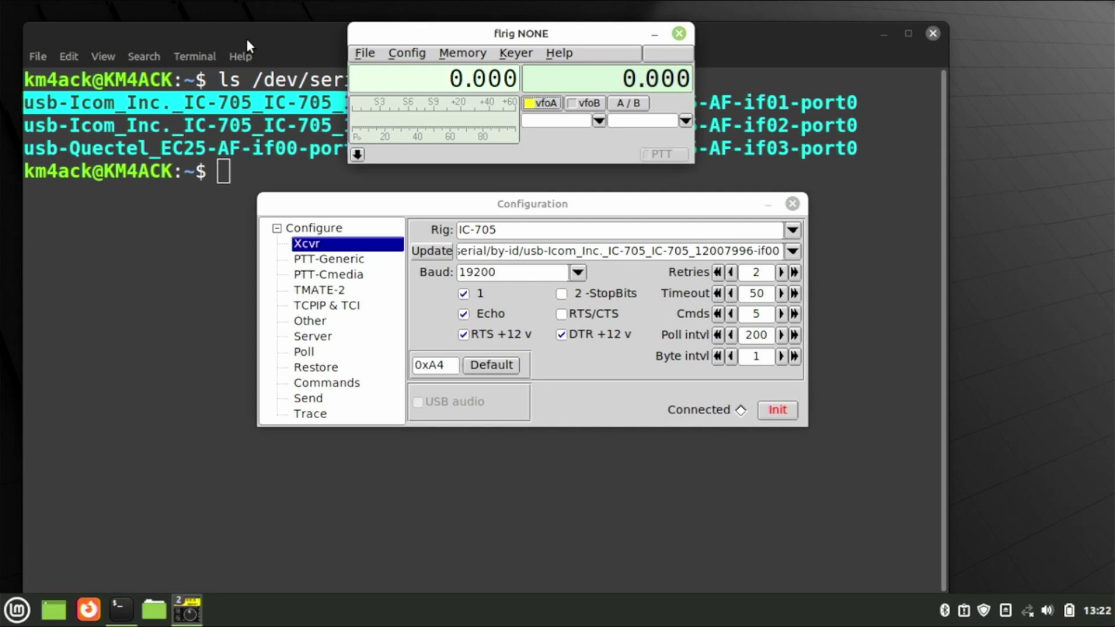
pyautogui.click(237, 41)
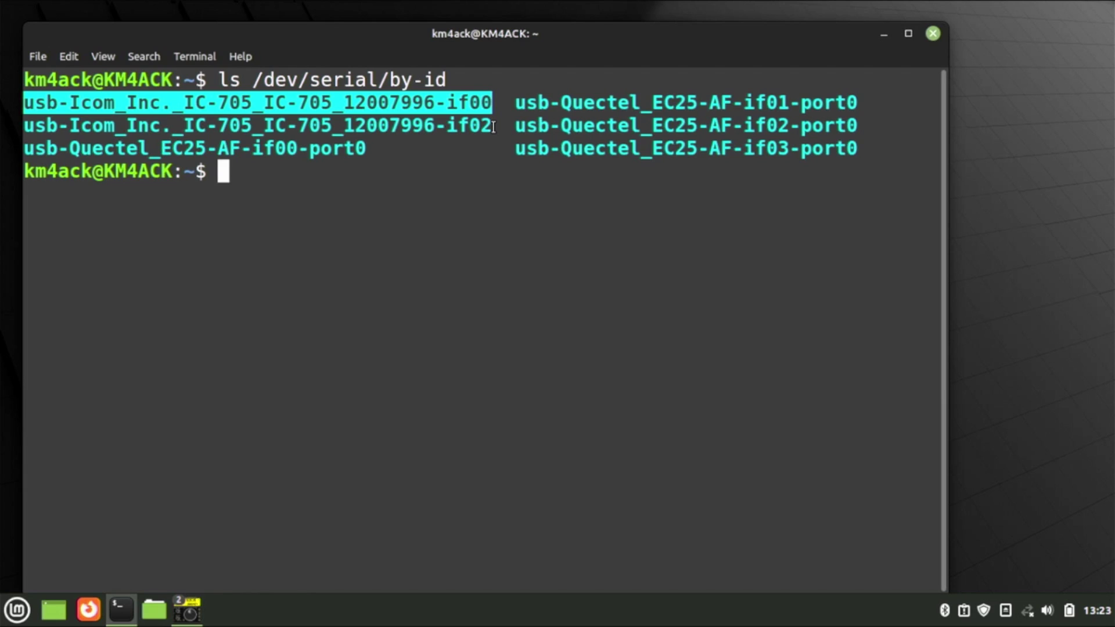
pyautogui.click(879, 33)
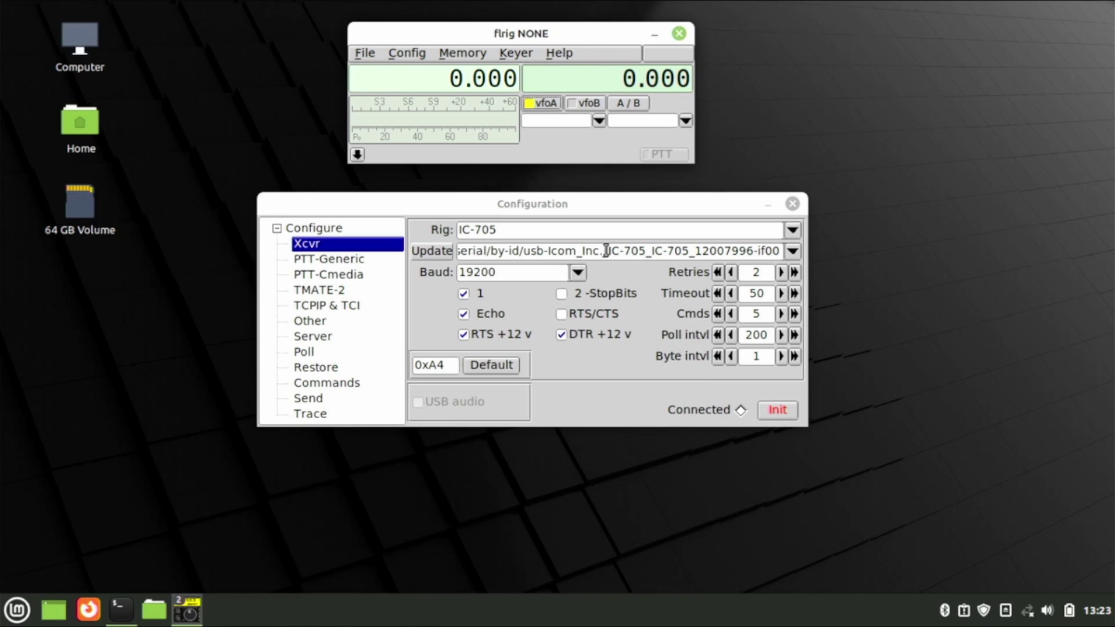
pyautogui.click(778, 411)
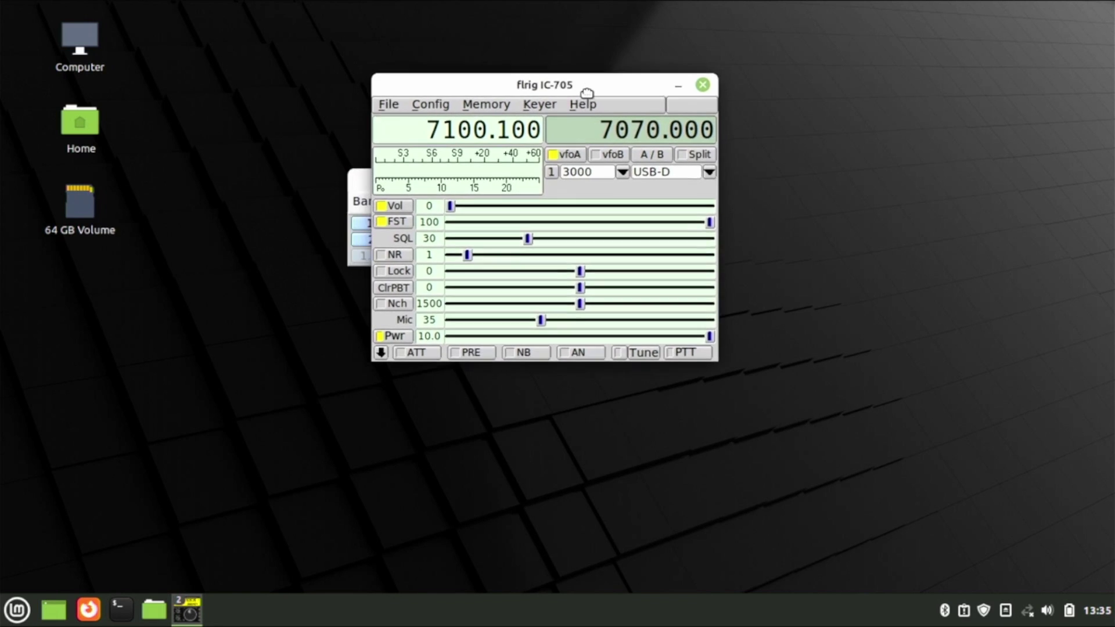
pyautogui.moveTo(588, 95); pyautogui.dragTo(571, 162)
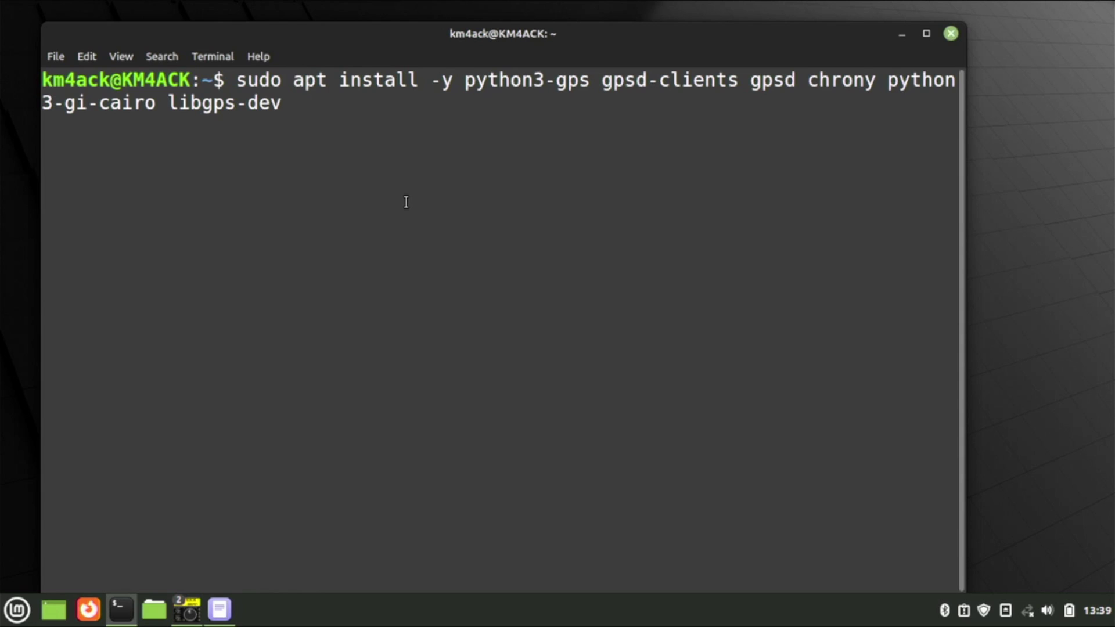
# Install python3-gps, gpsd-clients, gpsd, chrony, python3-gi-cairo and libgps-dev with sudo apt.
pyautogui.press('Return')
pyautogui.write('***')
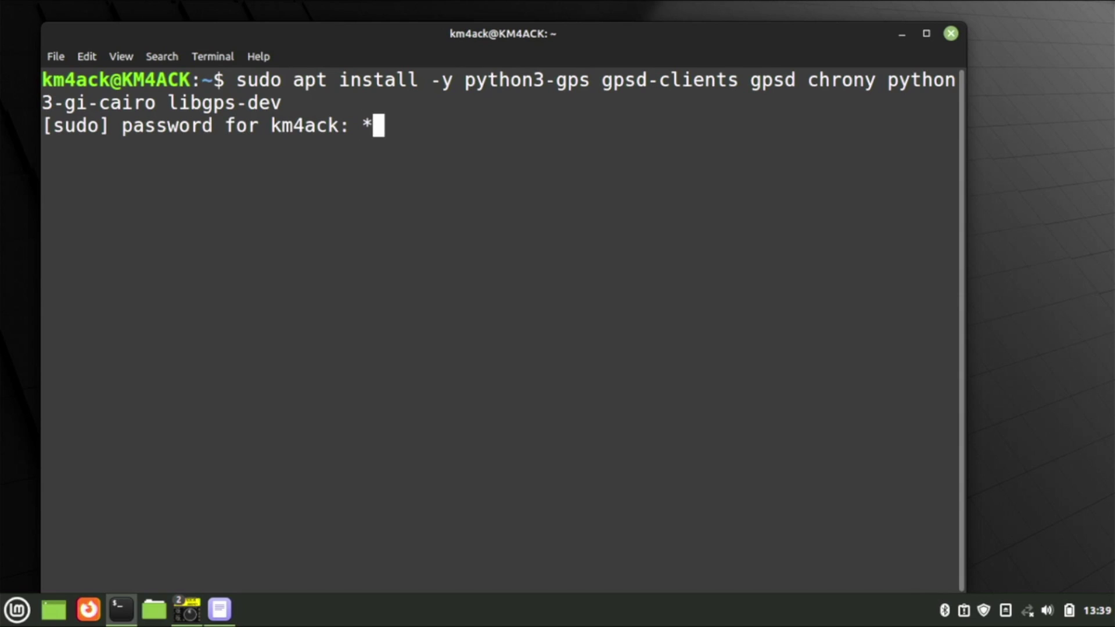
pyautogui.write('****')
pyautogui.press('Return')
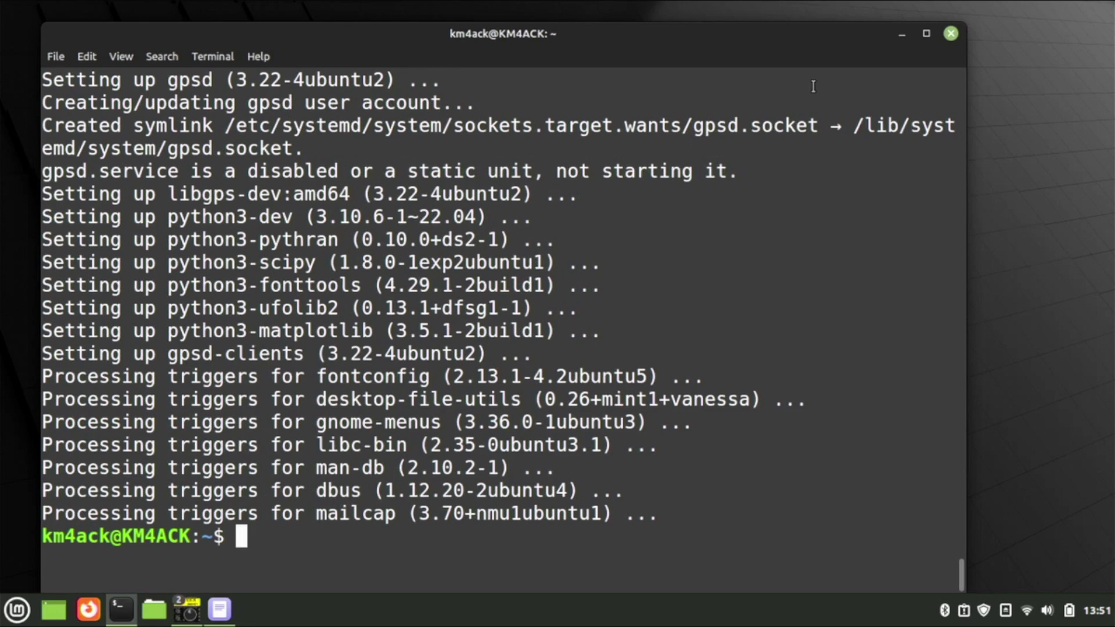
# Clear the screen and open /etc/chrony/chrony.conf in nano as root.
pyautogui.write('clear')
pyautogui.press('Return')
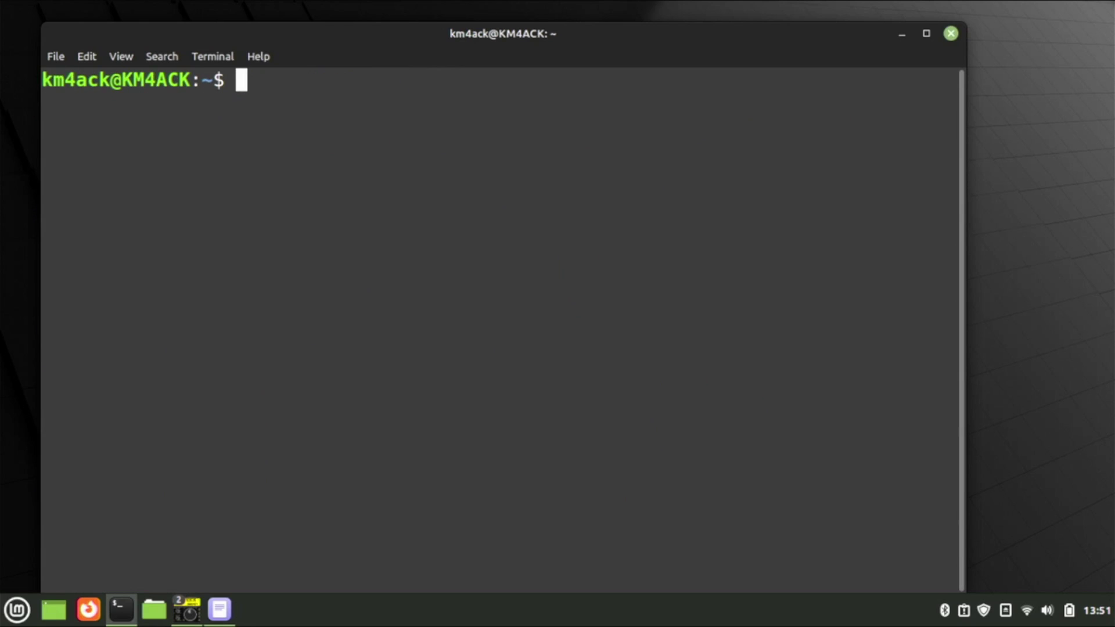
pyautogui.write('sudo na')
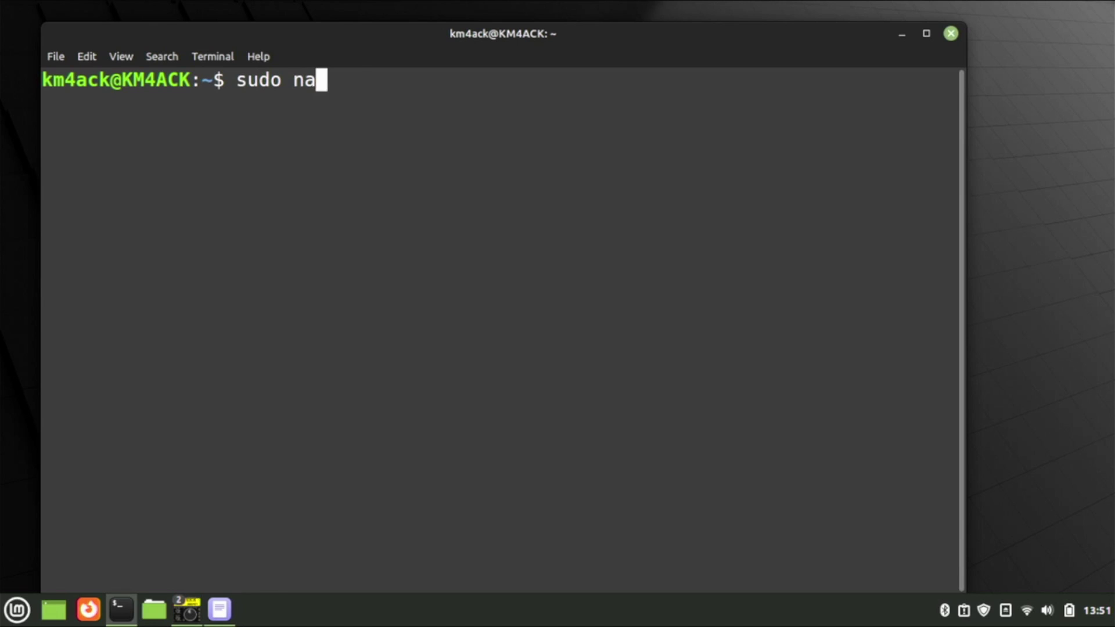
pyautogui.write('no /et')
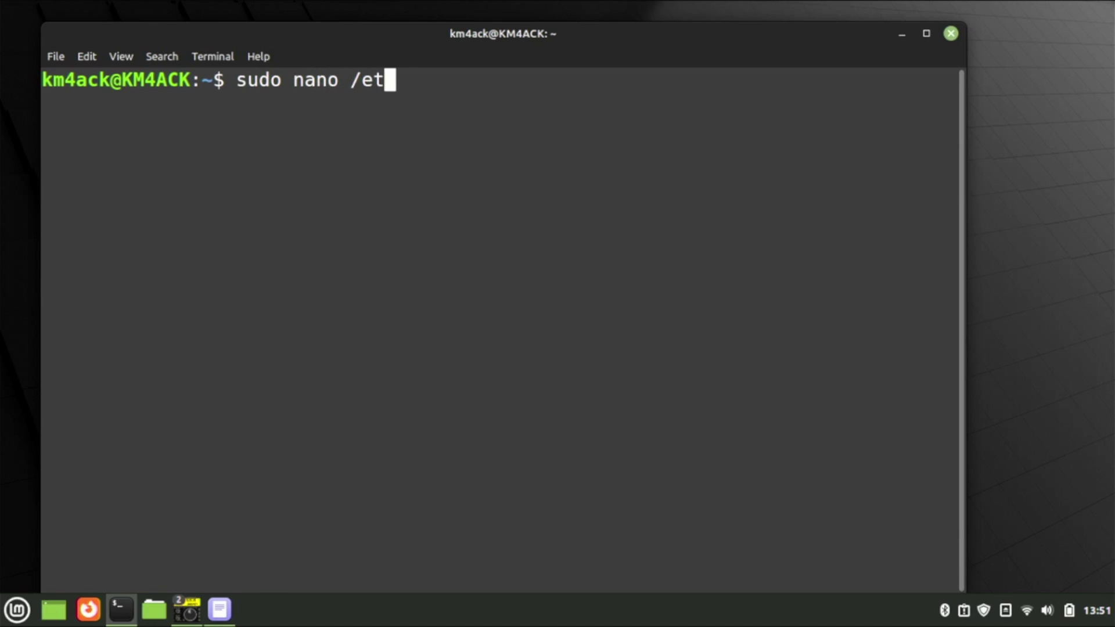
pyautogui.write('c/ch')
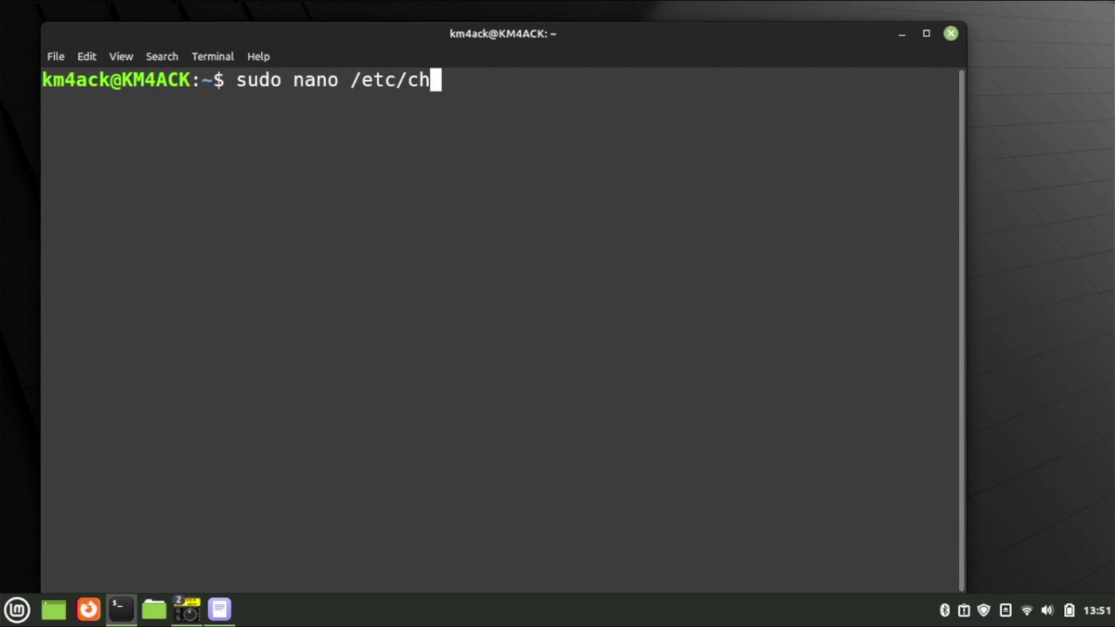
pyautogui.write('rony/')
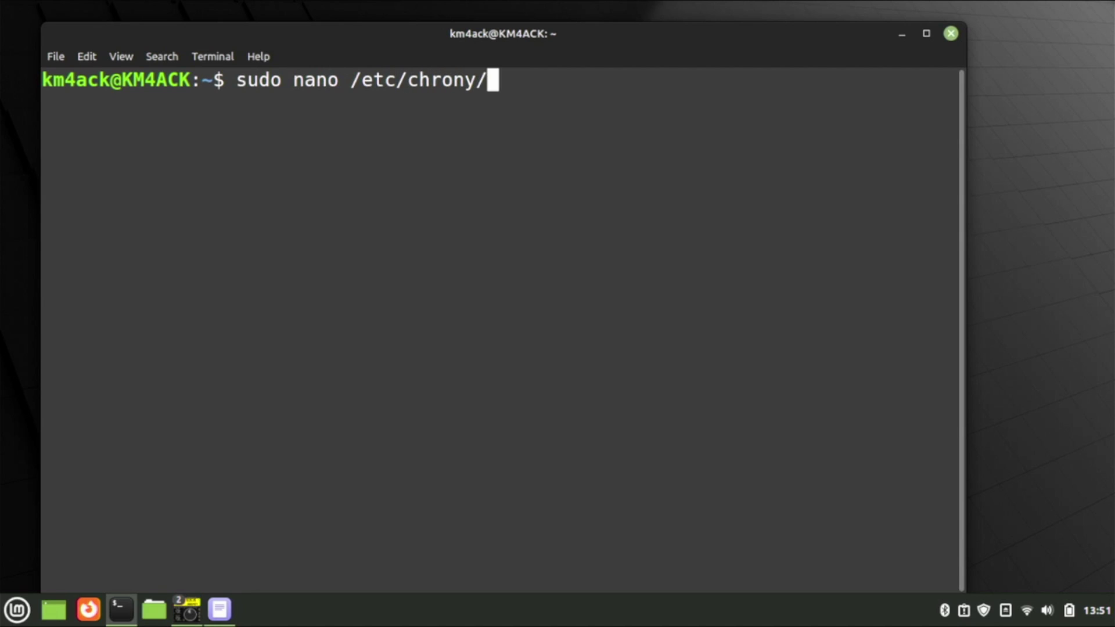
pyautogui.write('chrony.')
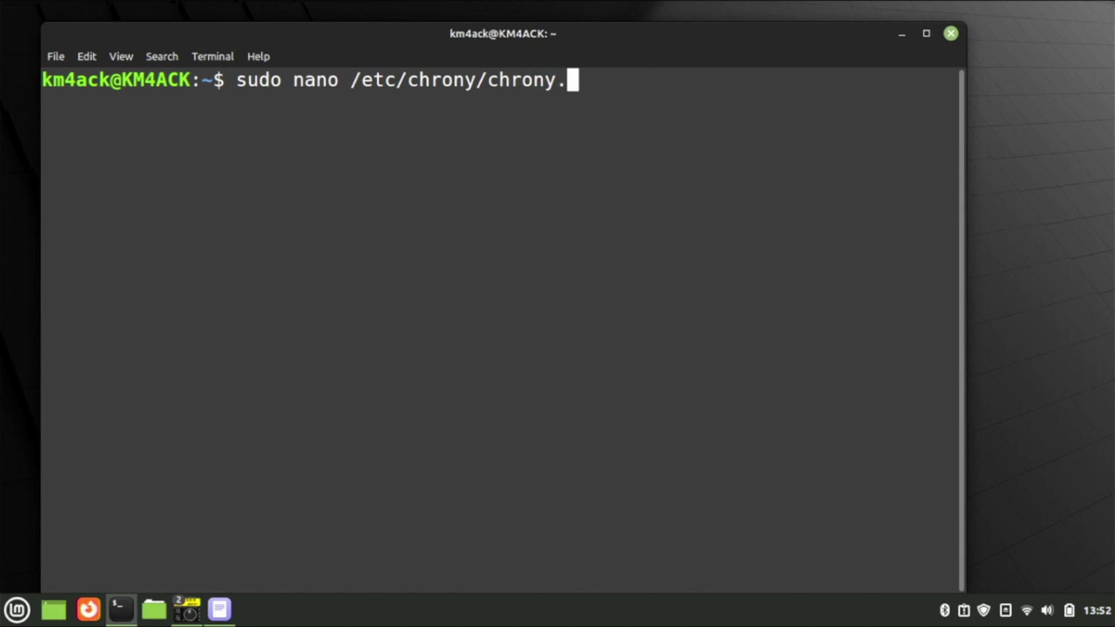
pyautogui.write('conf')
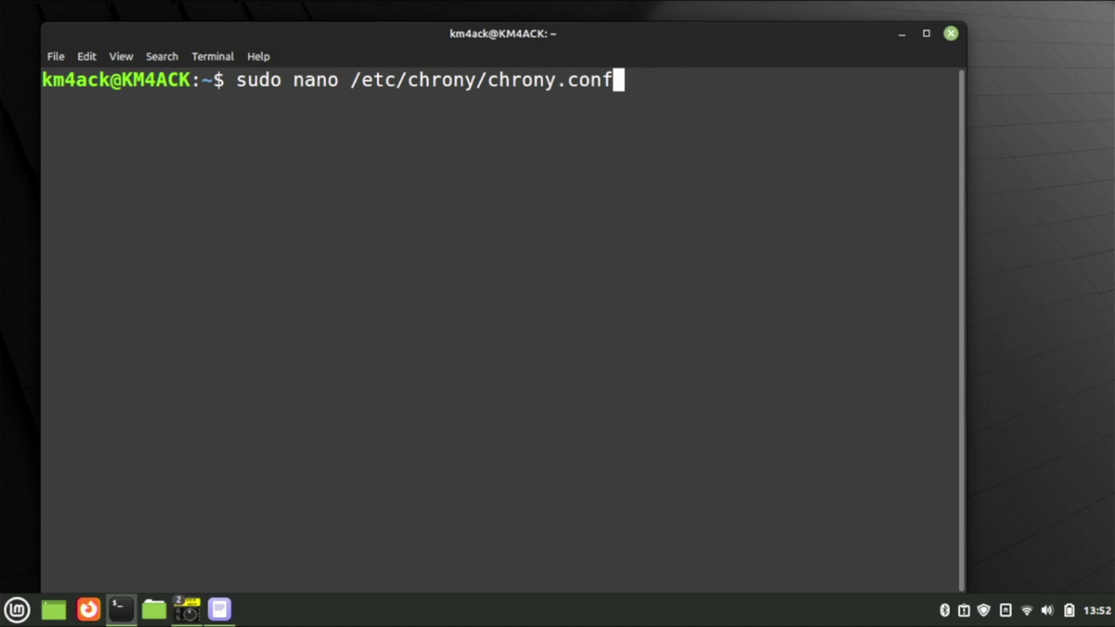
pyautogui.press('Return')
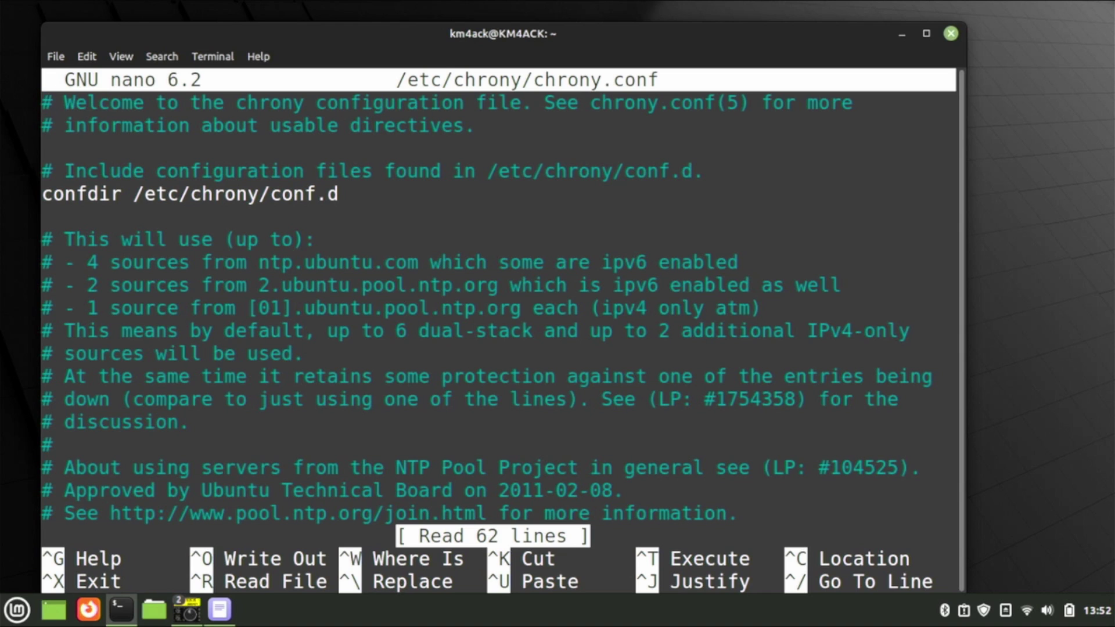
# Append 'refclock SHM 0 offset 0.5 delay 0.2 refid NMEA' to chrony.conf, save, and exit nano.
pyautogui.press('Down')
pyautogui.press('Down')
pyautogui.press('Down')
pyautogui.press('Down')
pyautogui.press('Down')
pyautogui.press('Down')
pyautogui.press('Down')
pyautogui.press('Down')
pyautogui.press('Down')
pyautogui.press('Down')
pyautogui.press('Down')
pyautogui.press('Down')
pyautogui.press('Down')
pyautogui.press('Down')
pyautogui.press('Down')
pyautogui.press('Down')
pyautogui.press('Down')
pyautogui.press('Down')
pyautogui.press('Down')
pyautogui.press('Down')
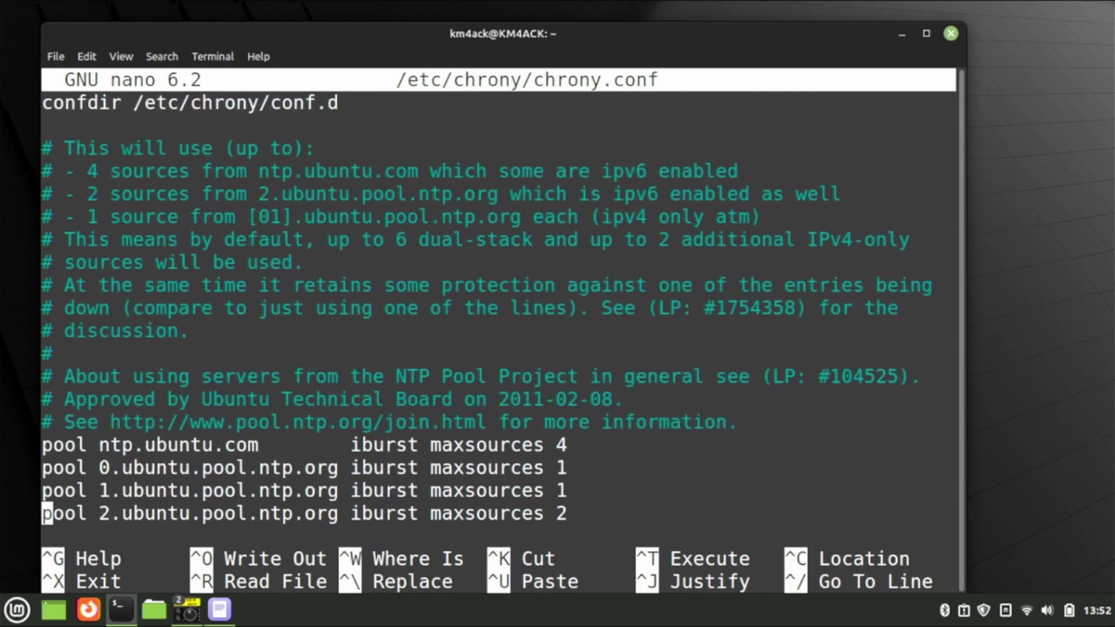
pyautogui.press('Down')
pyautogui.press('Down')
pyautogui.press('Down')
pyautogui.press('Down')
pyautogui.press('Down')
pyautogui.press('Down')
pyautogui.press('Down')
pyautogui.press('Down')
pyautogui.press('Down')
pyautogui.press('Down')
pyautogui.press('Down')
pyautogui.press('Down')
pyautogui.press('Down')
pyautogui.press('Down')
pyautogui.press('Down')
pyautogui.press('Down')
pyautogui.press('Down')
pyautogui.press('Down')
pyautogui.press('Down')
pyautogui.press('Down')
pyautogui.press('Return')
pyautogui.rightClick(98, 502)
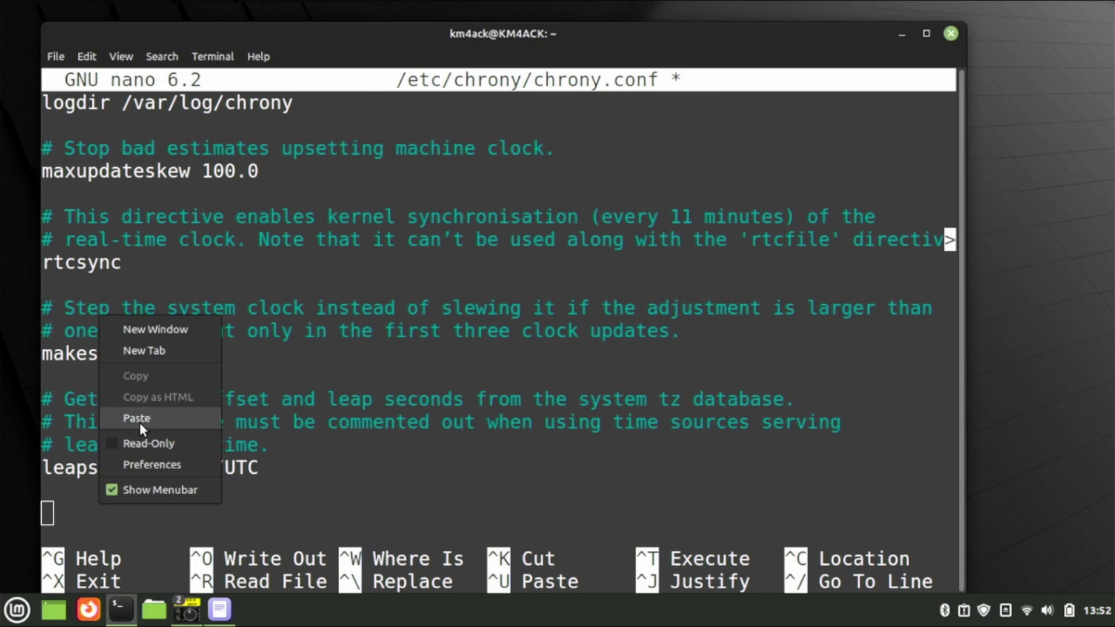
pyautogui.click(139, 419)
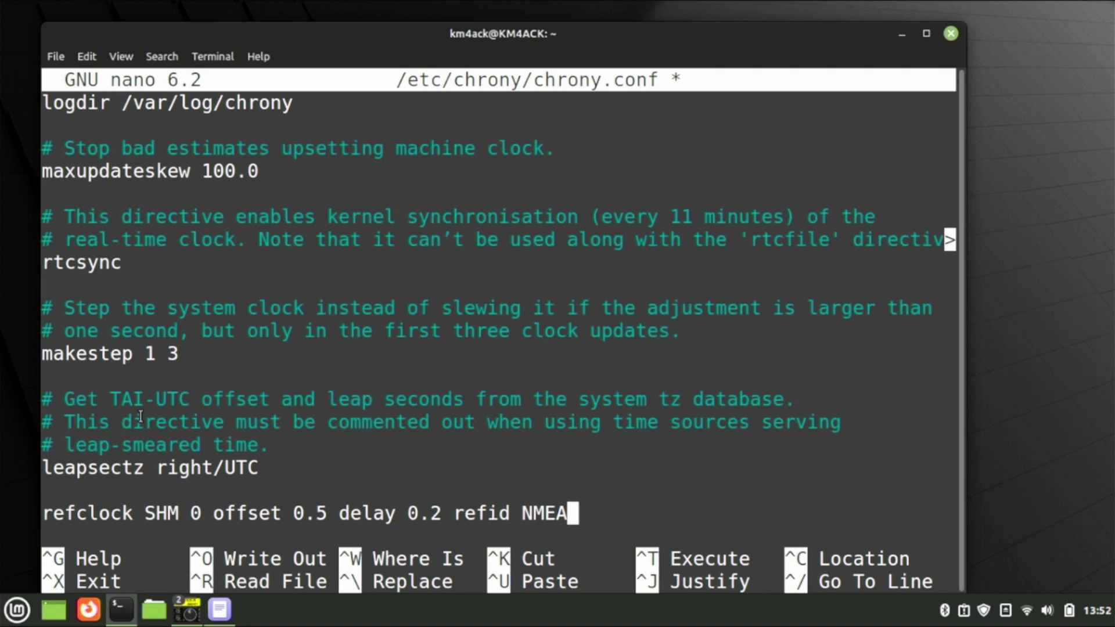
pyautogui.hotkey('ctrl', 's')
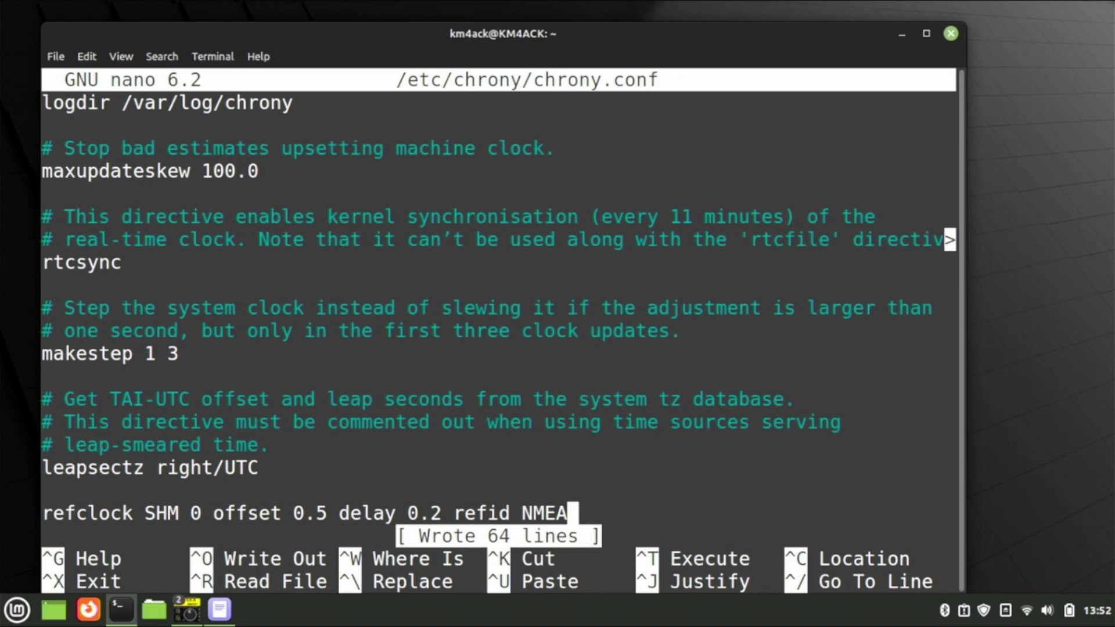
pyautogui.hotkey('ctrl', 'x')
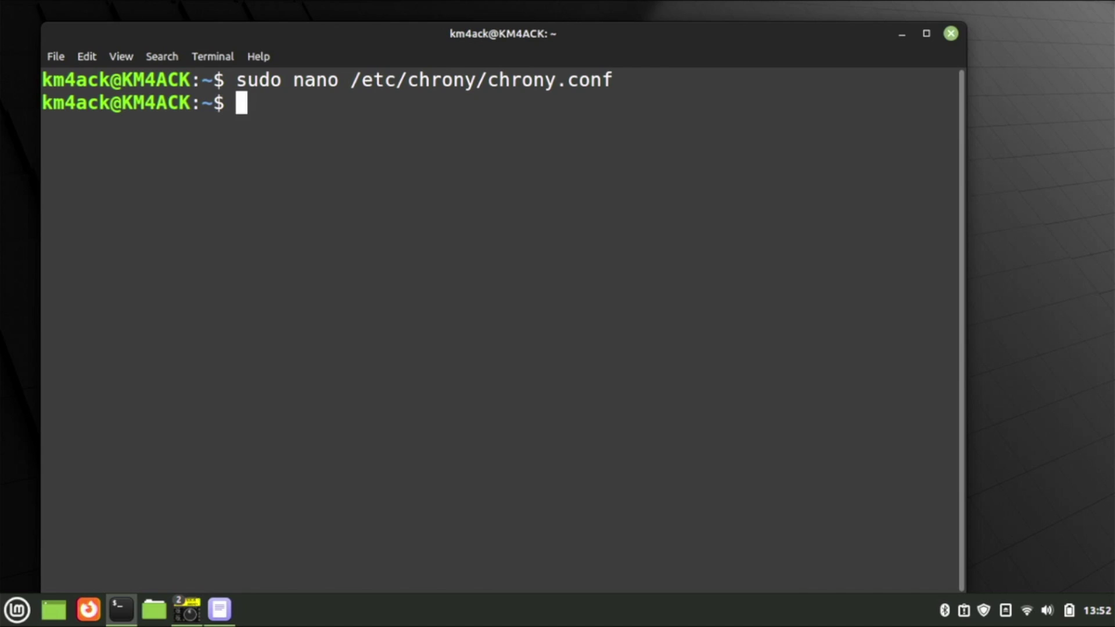
# List /dev/serial/by-id and copy the IC-705 if02 device name to the clipboard.
pyautogui.write('ls ')
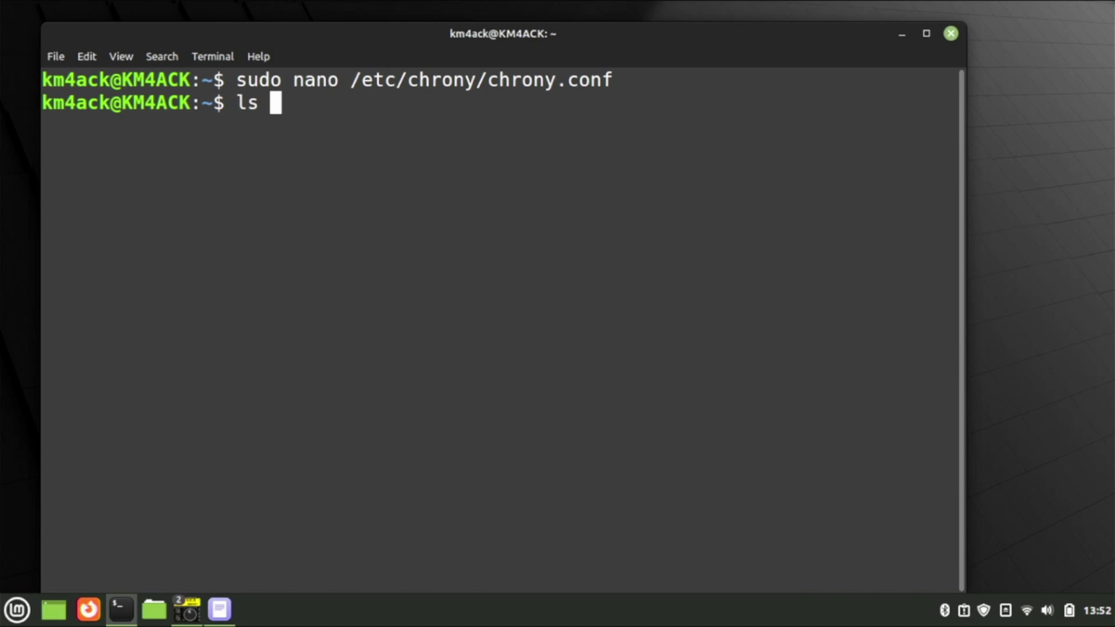
pyautogui.write('/dev/serial')
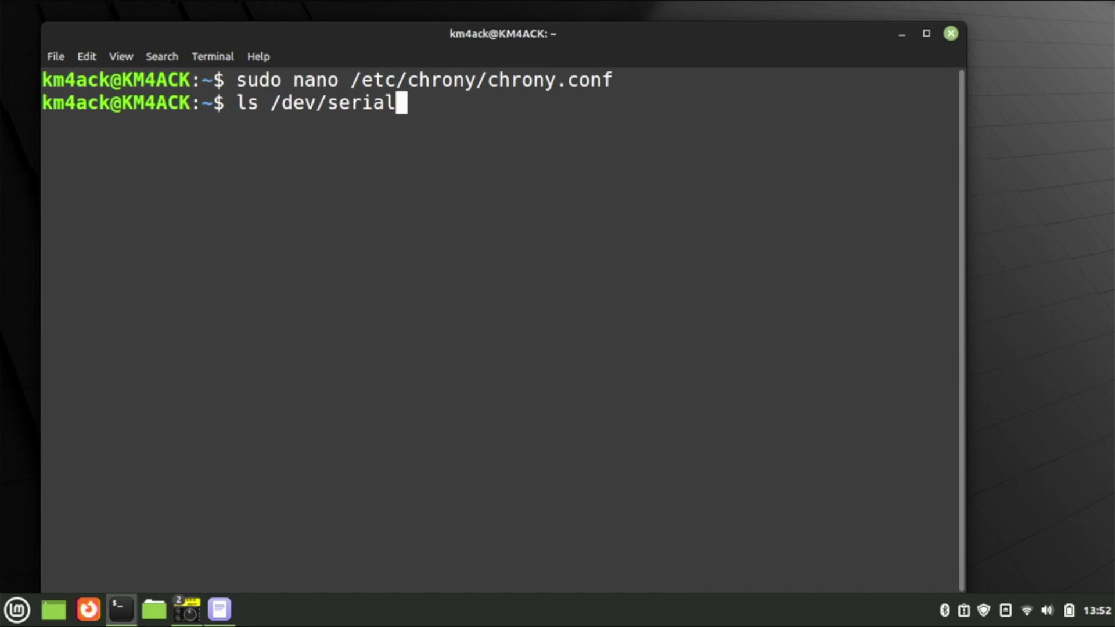
pyautogui.write('/b')
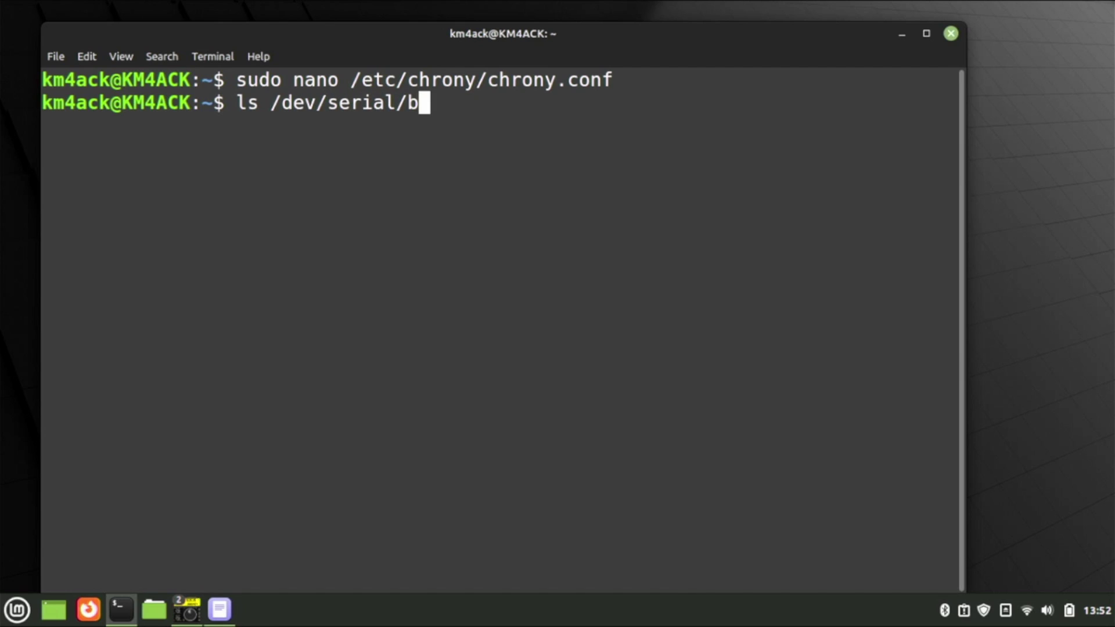
pyautogui.write('y-id')
pyautogui.press('Return')
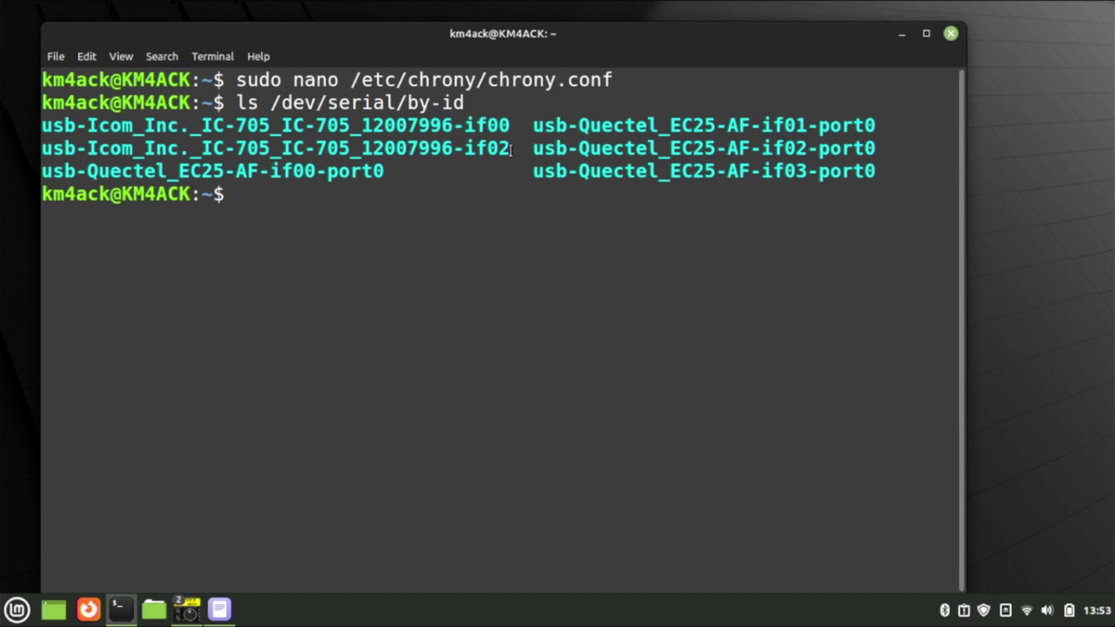
pyautogui.moveTo(511, 150); pyautogui.dragTo(45, 148)
pyautogui.hotkey('ctrl', 'c')
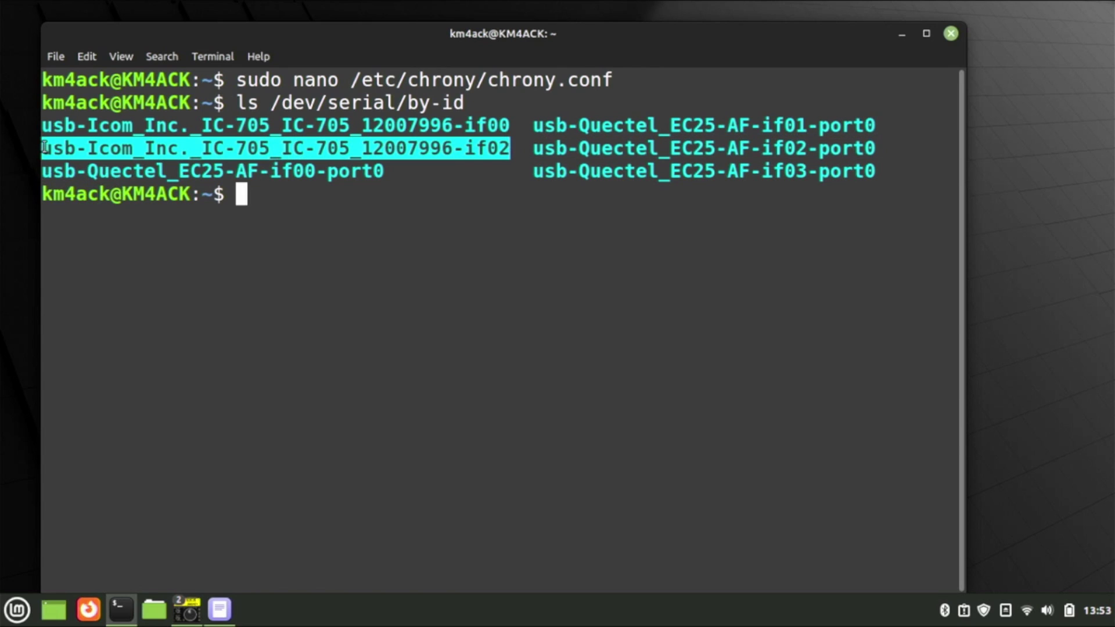
pyautogui.rightClick(98, 147)
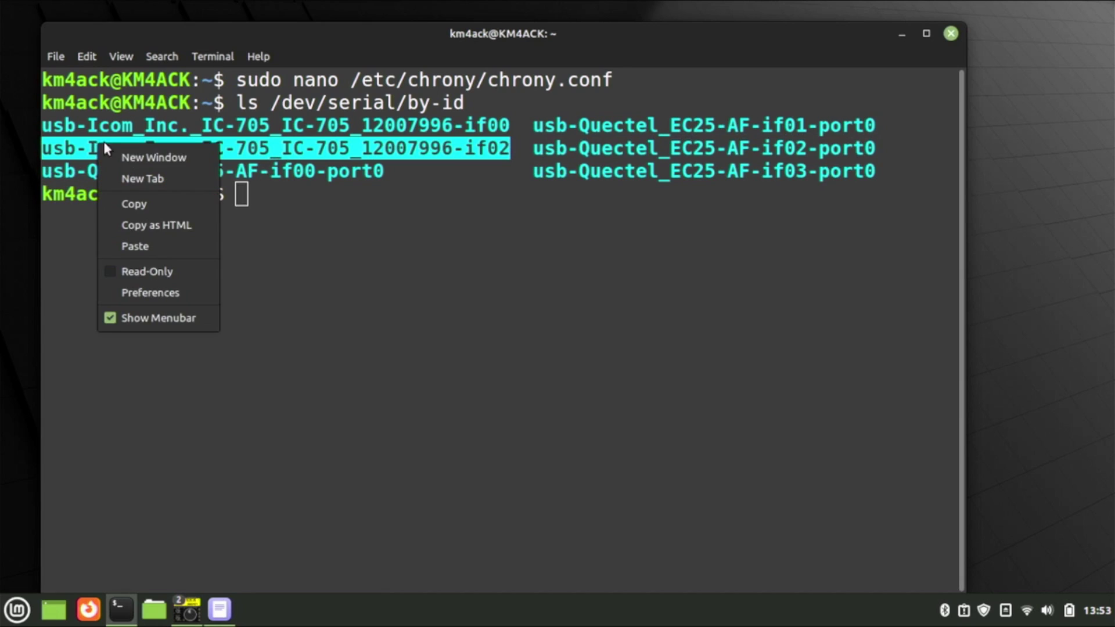
pyautogui.click(150, 202)
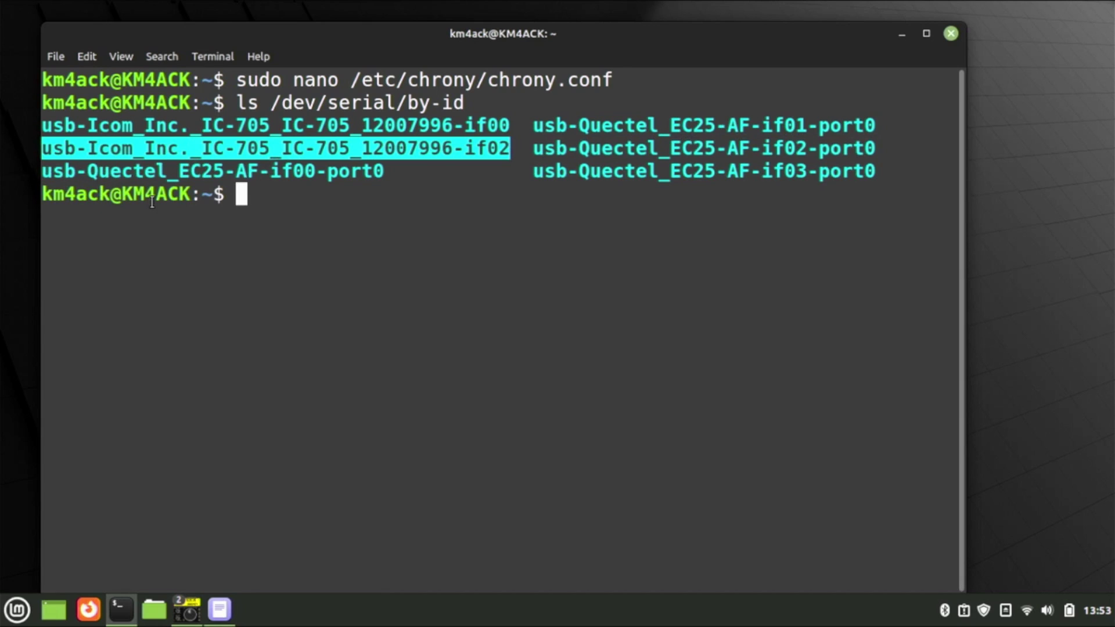
pyautogui.click(260, 200)
pyautogui.write('s')
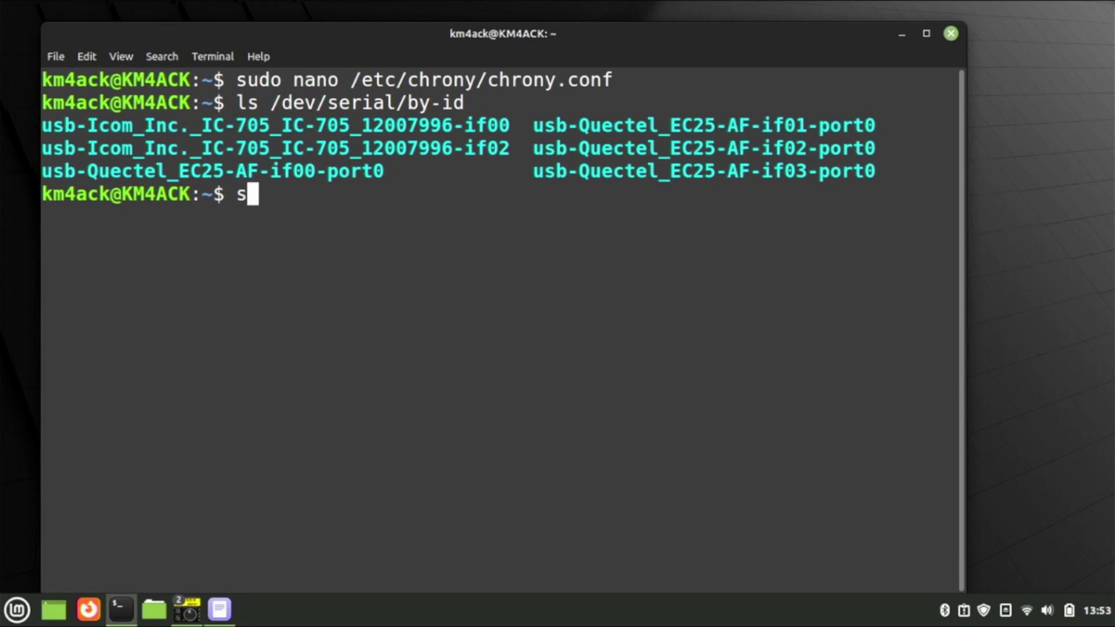
pyautogui.write('udo /')
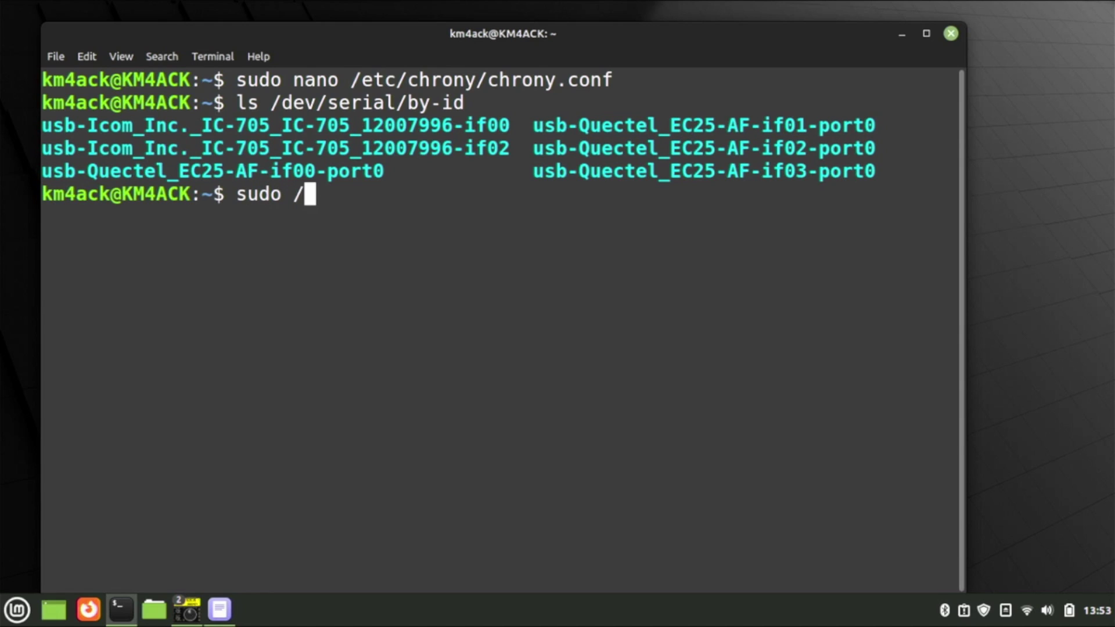
pyautogui.write('etc/d')
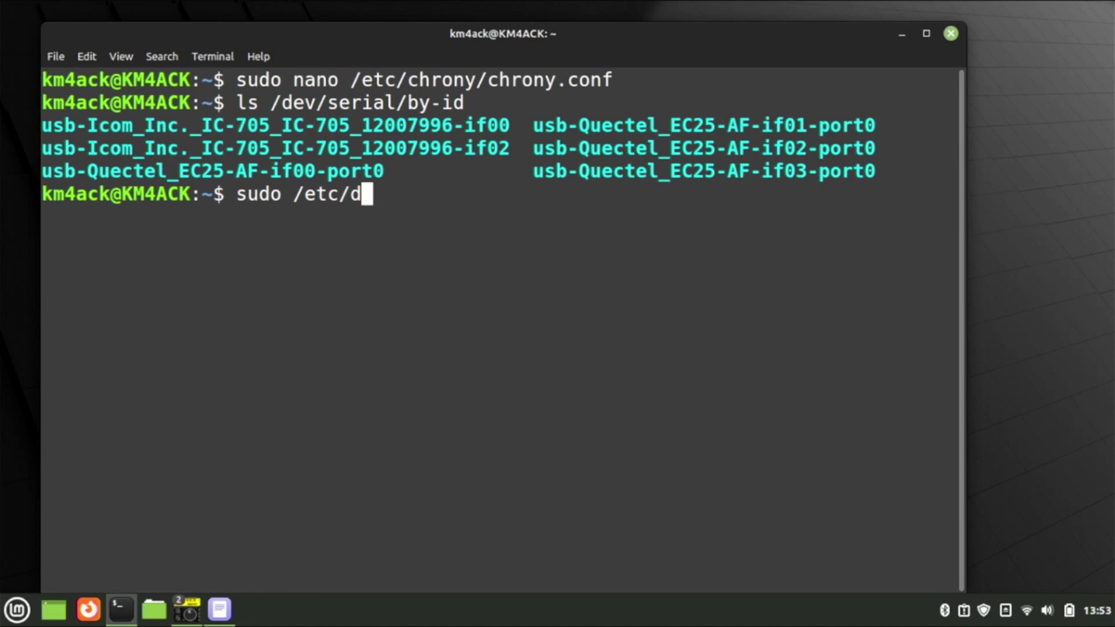
pyautogui.write('efa')
# Open /etc/default/gpsd in nano with sudo, adding 'nano' after the command-not-found error.
pyautogui.press('Tab')
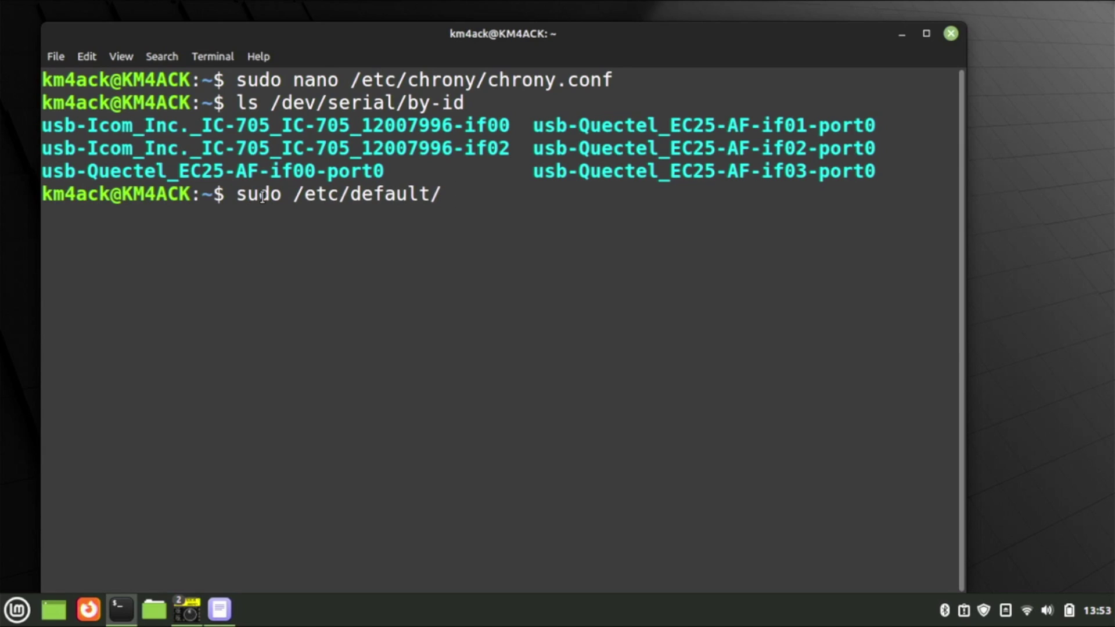
pyautogui.write('gpsd')
pyautogui.press('Return')
pyautogui.press('Up')
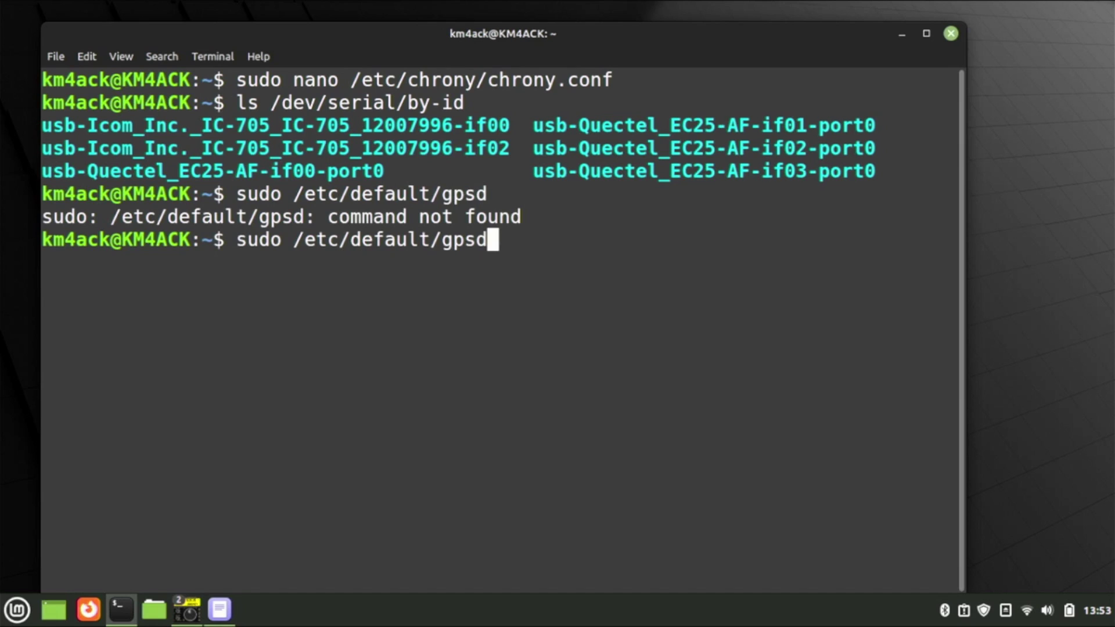
pyautogui.press('Left')
pyautogui.press('Left')
pyautogui.press('Left')
pyautogui.press('Left')
pyautogui.press('Left')
pyautogui.press('Left')
pyautogui.press('Left')
pyautogui.press('Left')
pyautogui.press('Left')
pyautogui.press('Left')
pyautogui.press('Left')
pyautogui.press('Left')
pyautogui.press('Left')
pyautogui.press('Left')
pyautogui.press('Left')
pyautogui.press('Left')
pyautogui.press('Left')
pyautogui.write('nano')
pyautogui.press('Return')
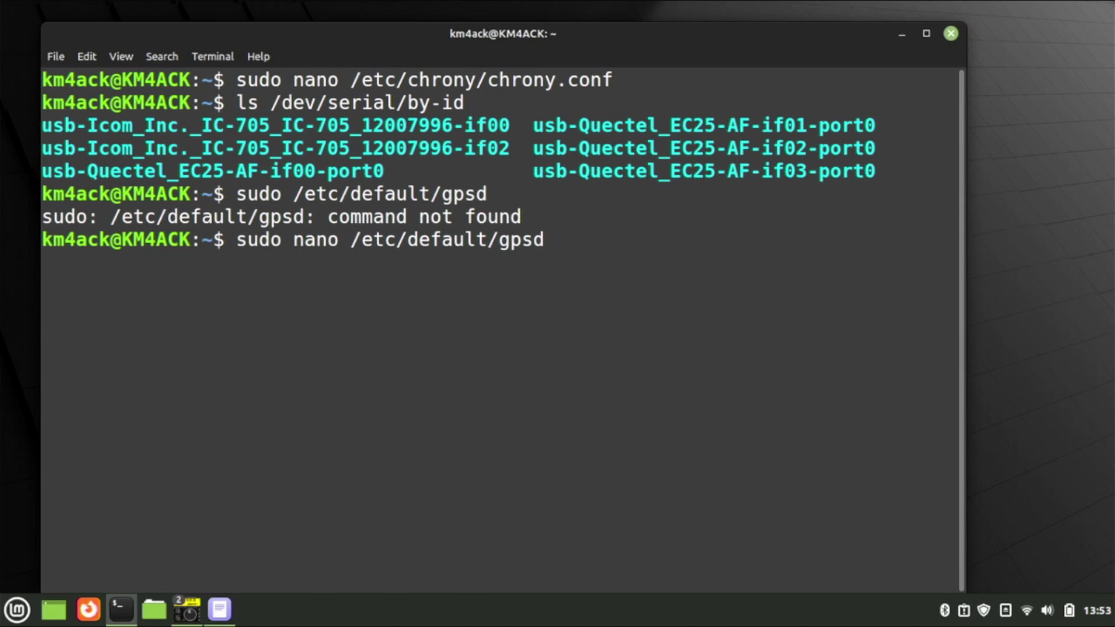
pyautogui.click(93, 148)
# Set DEVICES to /dev/serial/by-id/ followed by the pasted IC-705 if02 name.
pyautogui.press('Right')
pyautogui.press('Right')
pyautogui.press('Right')
pyautogui.press('Right')
pyautogui.press('Right')
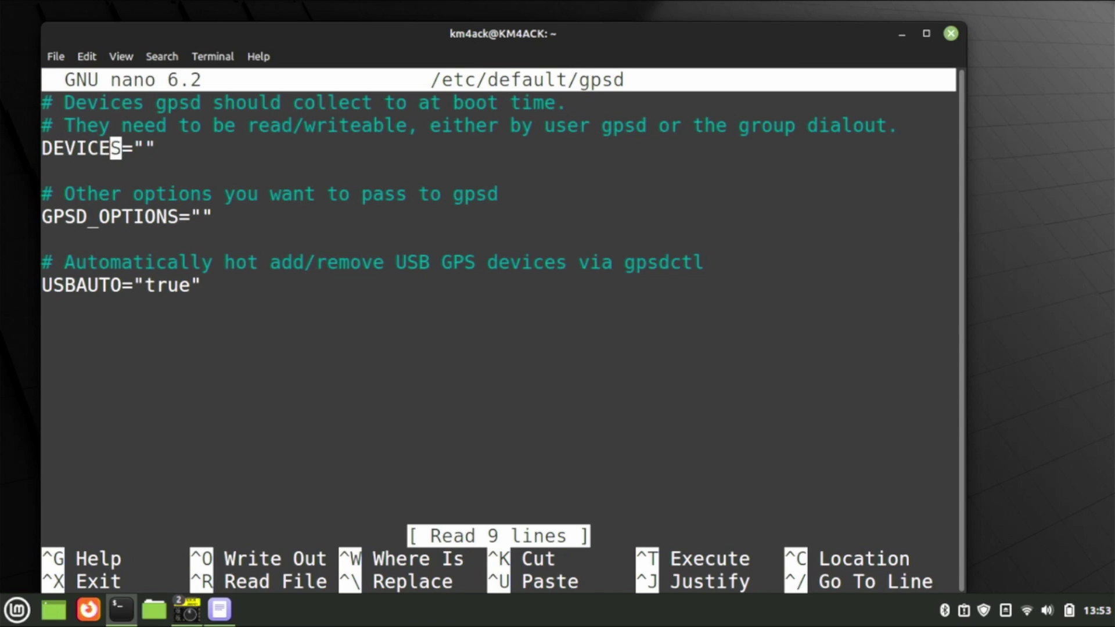
pyautogui.write('/dev/')
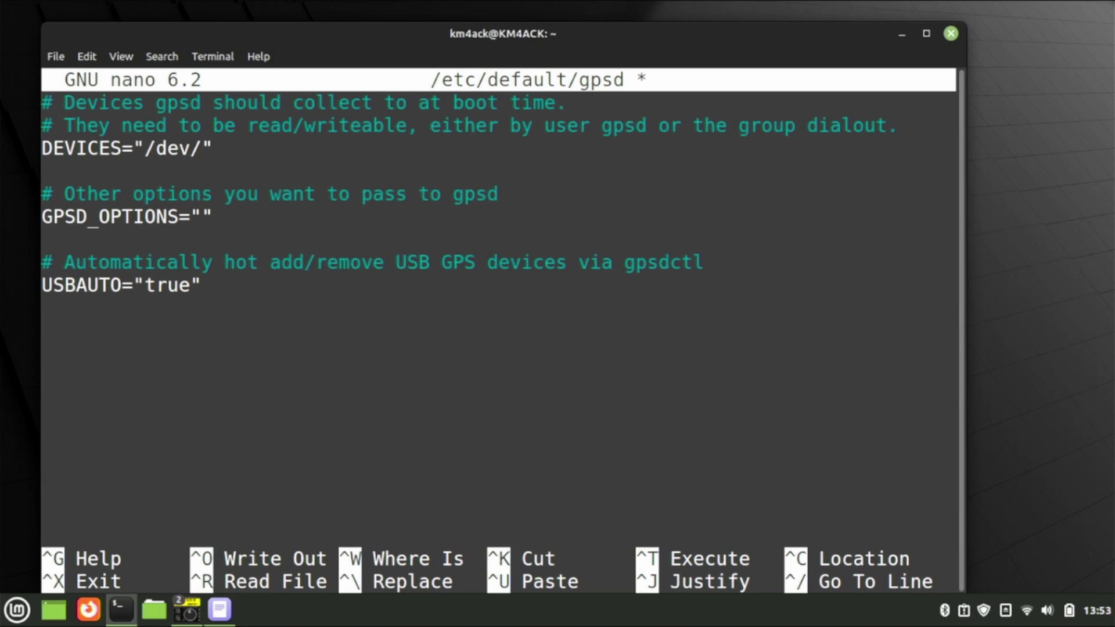
pyautogui.write('serial')
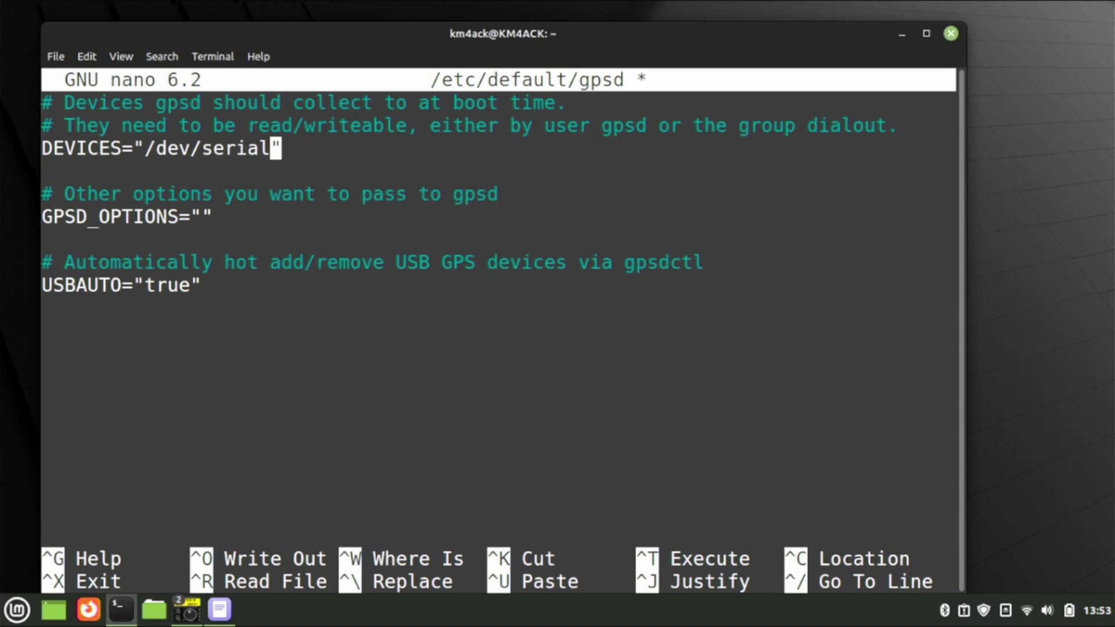
pyautogui.write('/by-')
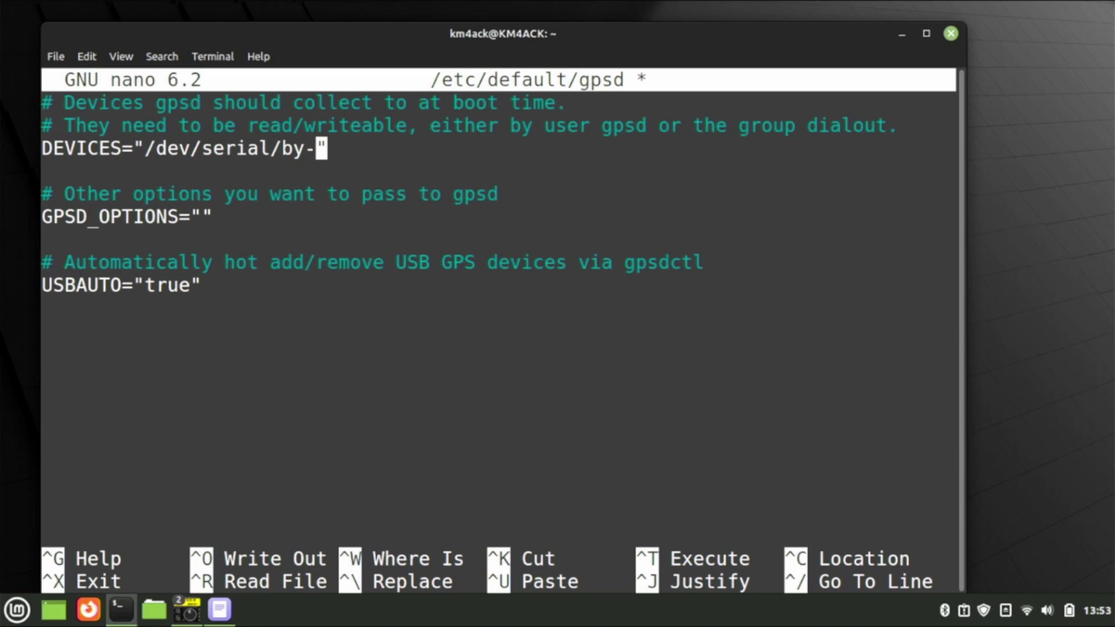
pyautogui.write('id/')
pyautogui.rightClick(356, 147)
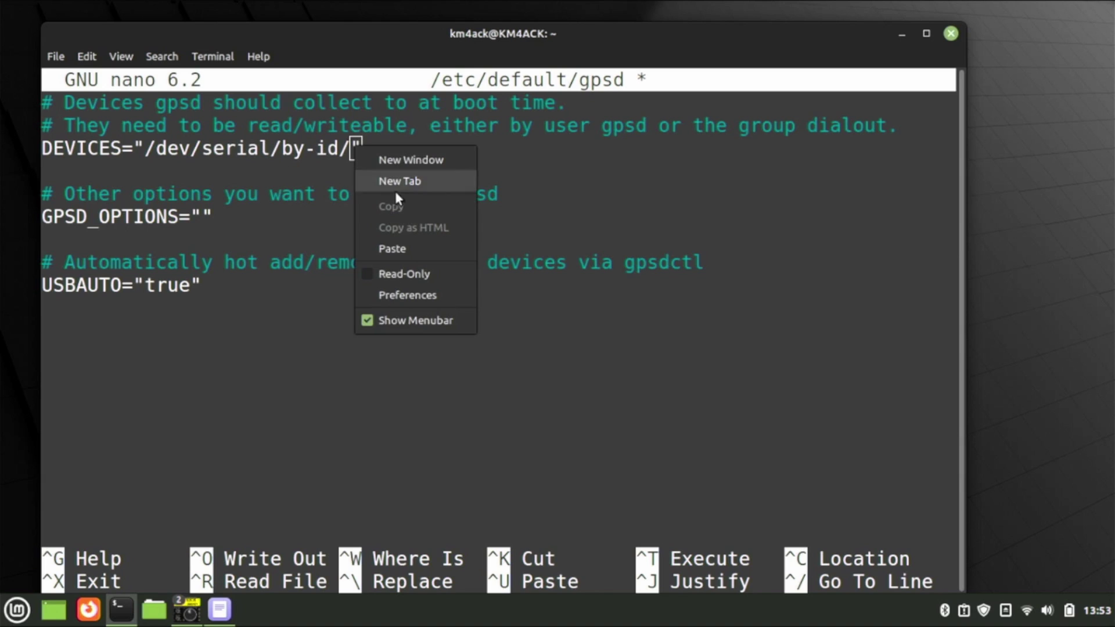
pyautogui.click(393, 250)
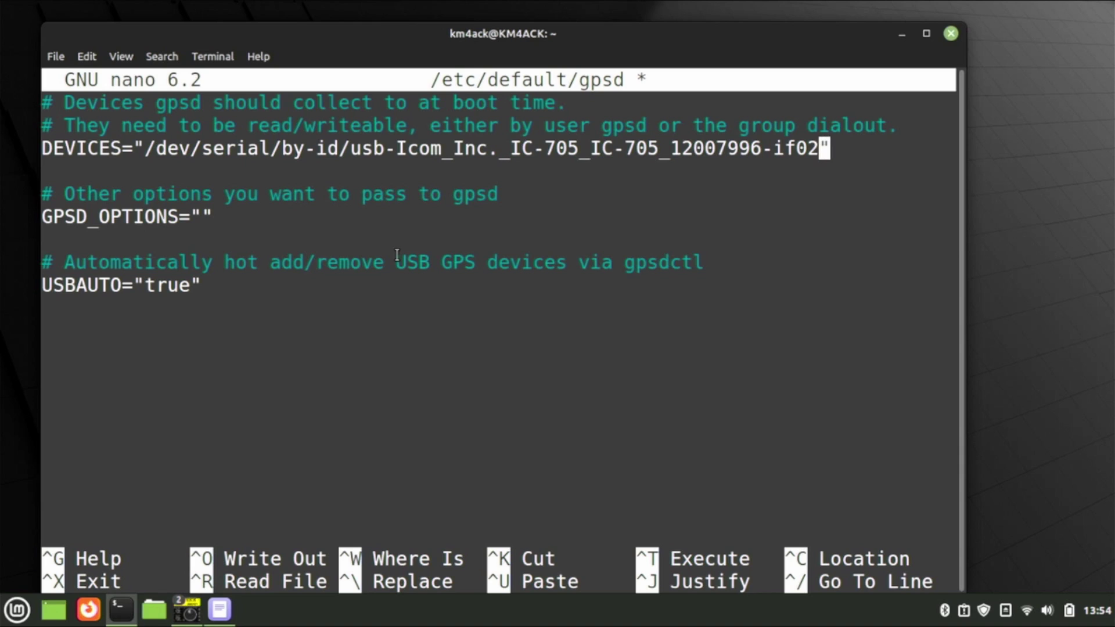
# Change USBAUTO to "false", set GPSD_OPTIONS to "-n -b", then save and exit nano.
pyautogui.press('Down')
pyautogui.press('Down')
pyautogui.press('Down')
pyautogui.press('Down')
pyautogui.press('Down')
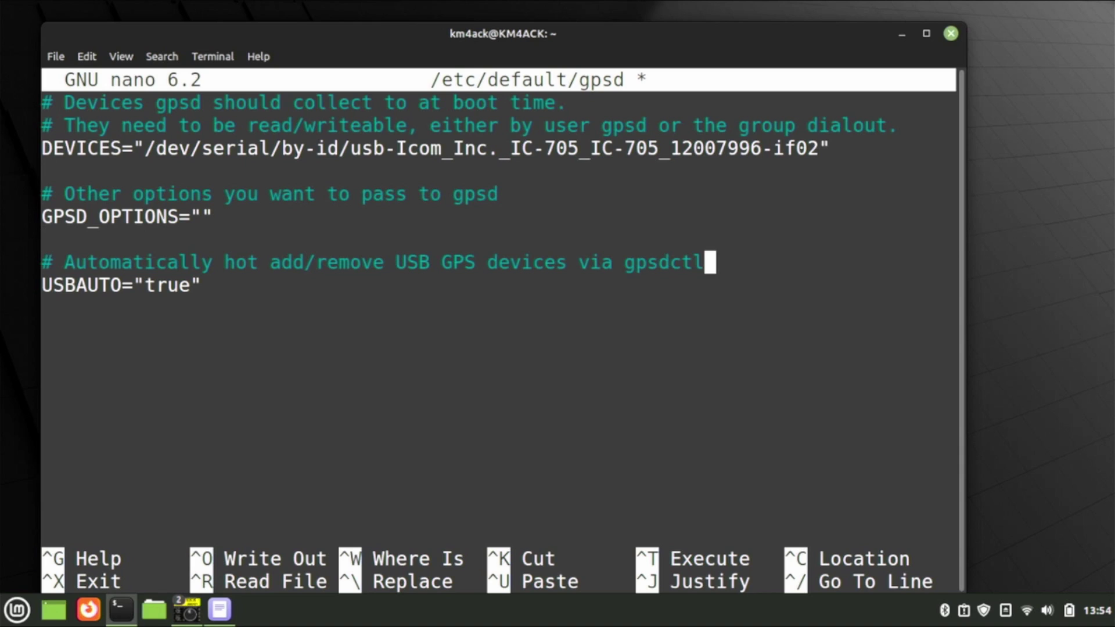
pyautogui.press('Down')
pyautogui.press('Left')
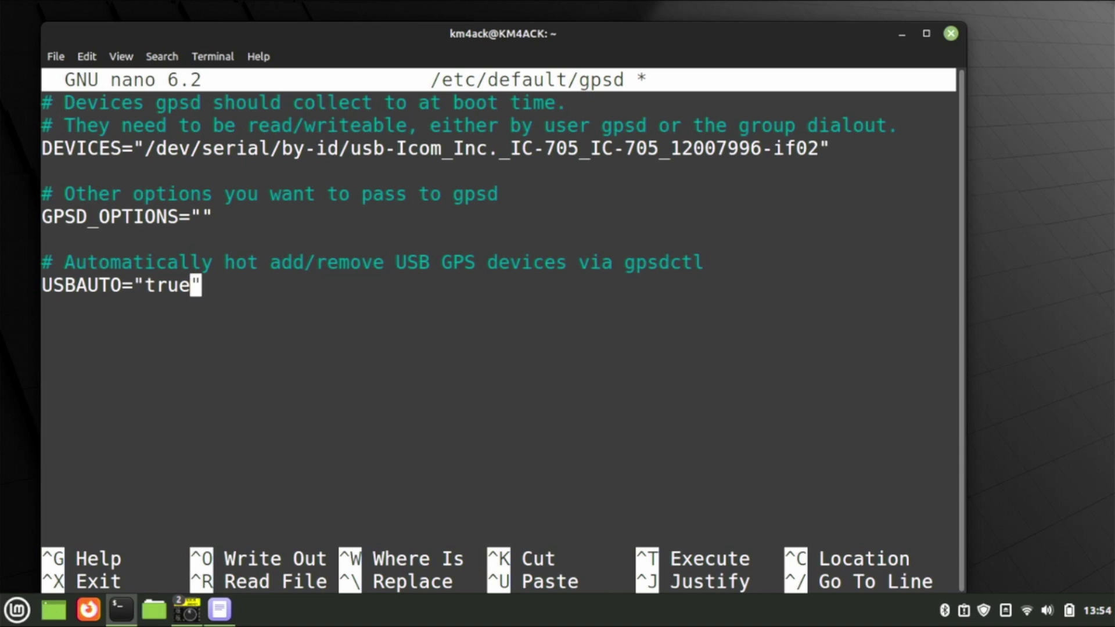
pyautogui.press('BackSpace')
pyautogui.press('BackSpace')
pyautogui.press('BackSpace')
pyautogui.press('BackSpace')
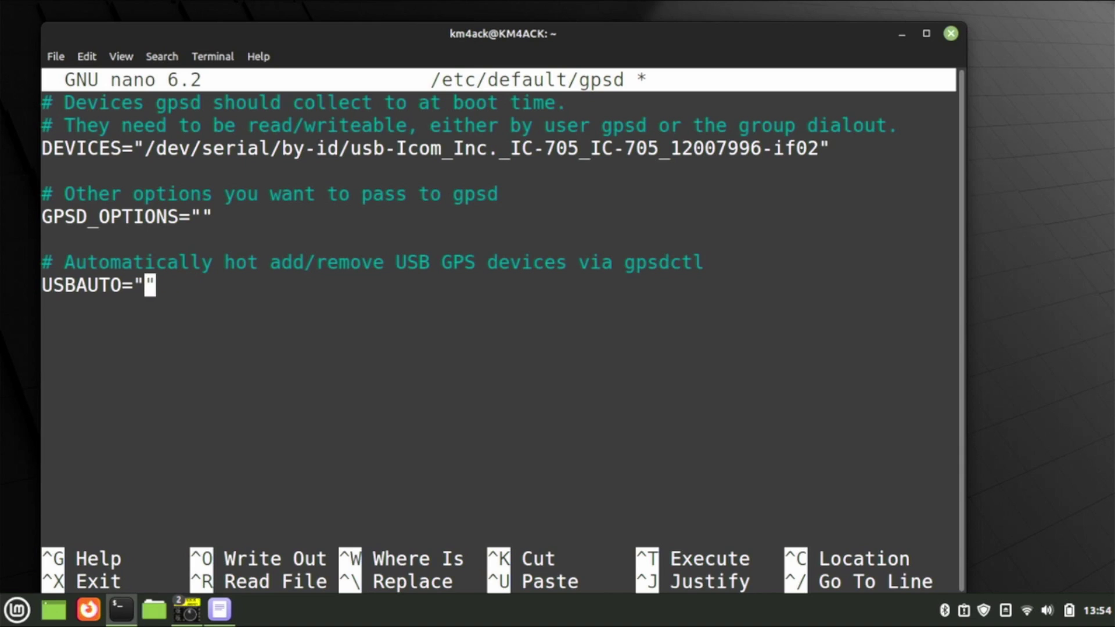
pyautogui.write('false')
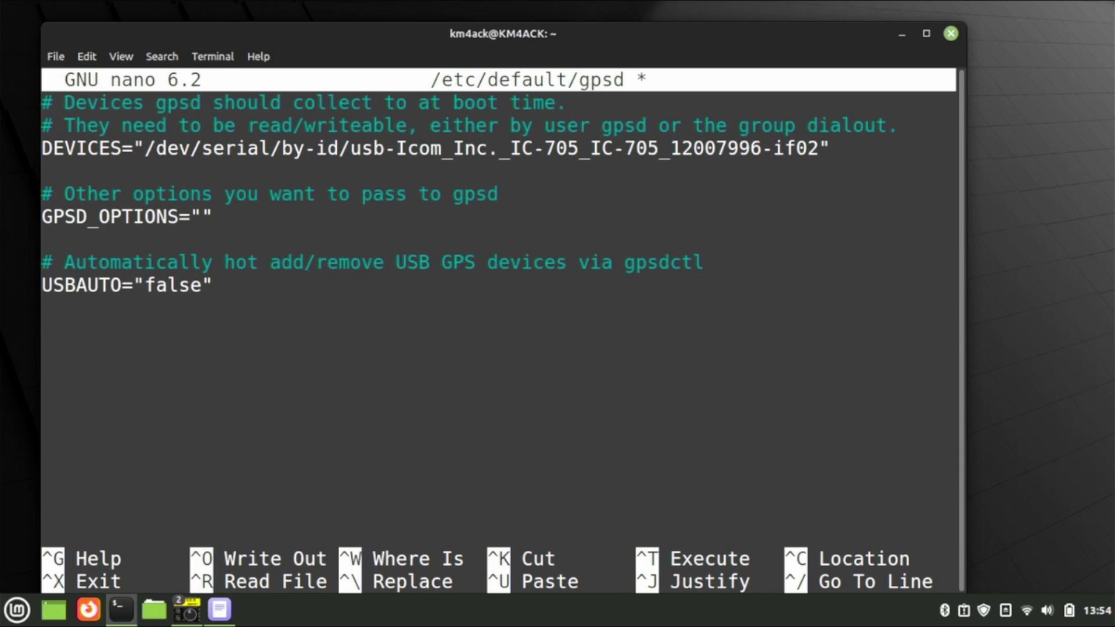
pyautogui.click(207, 216)
pyautogui.write('-n -b')
pyautogui.hotkey('ctrl', 's')
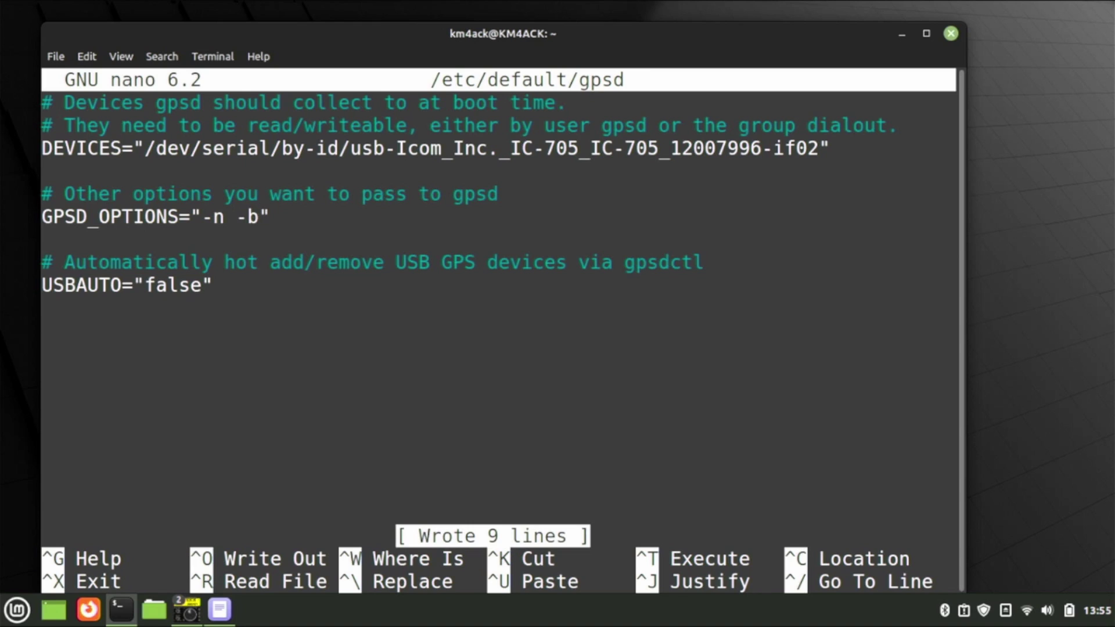
pyautogui.hotkey('ctrl', 'x')
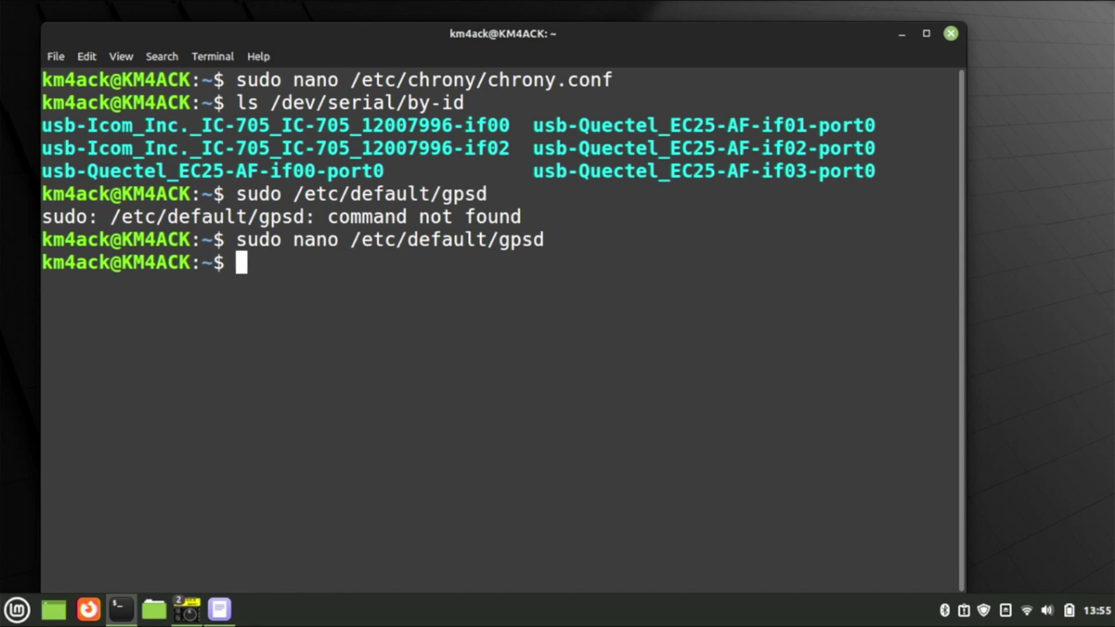
# Restart the gpsd service, confirm cgps shows 12 IC-705 satellites, then quit cgps.
pyautogui.write('sudo syst')
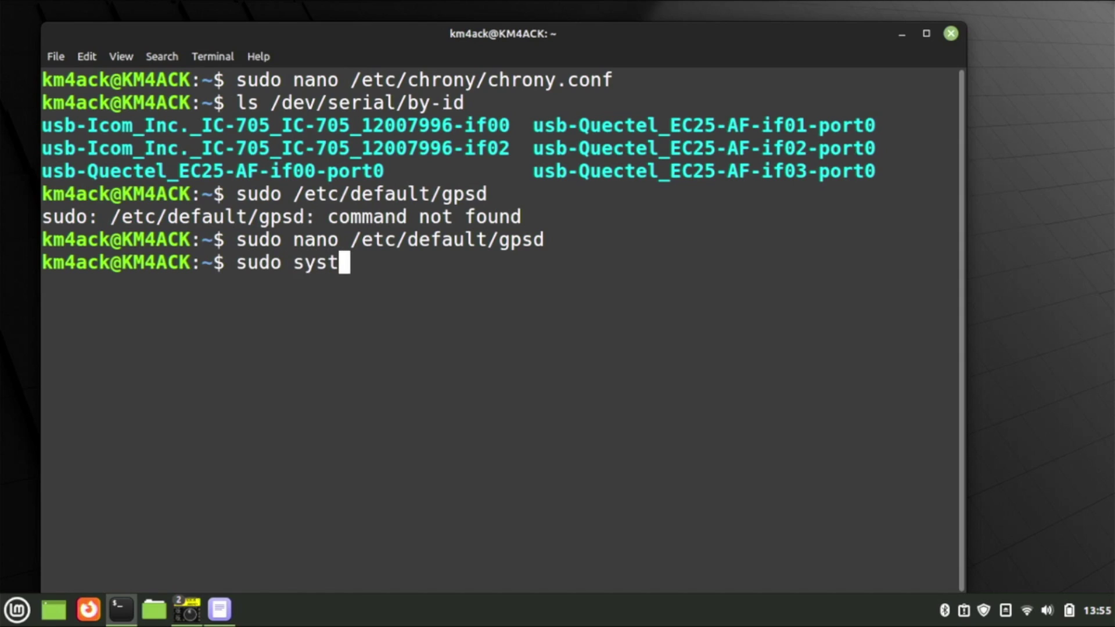
pyautogui.write('emctl re')
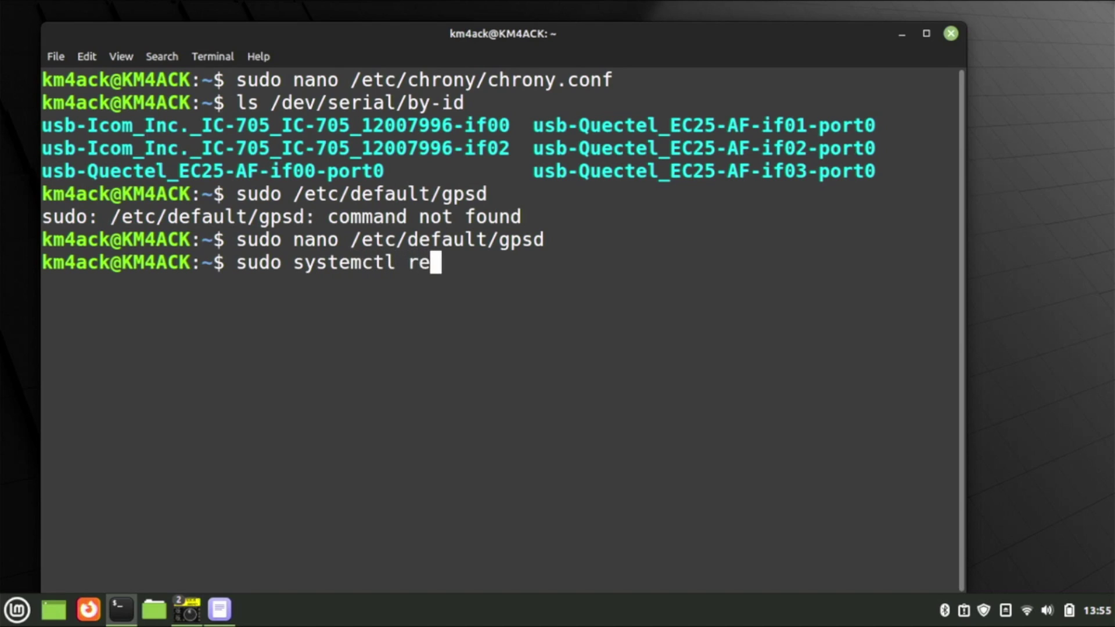
pyautogui.write('start gpsd')
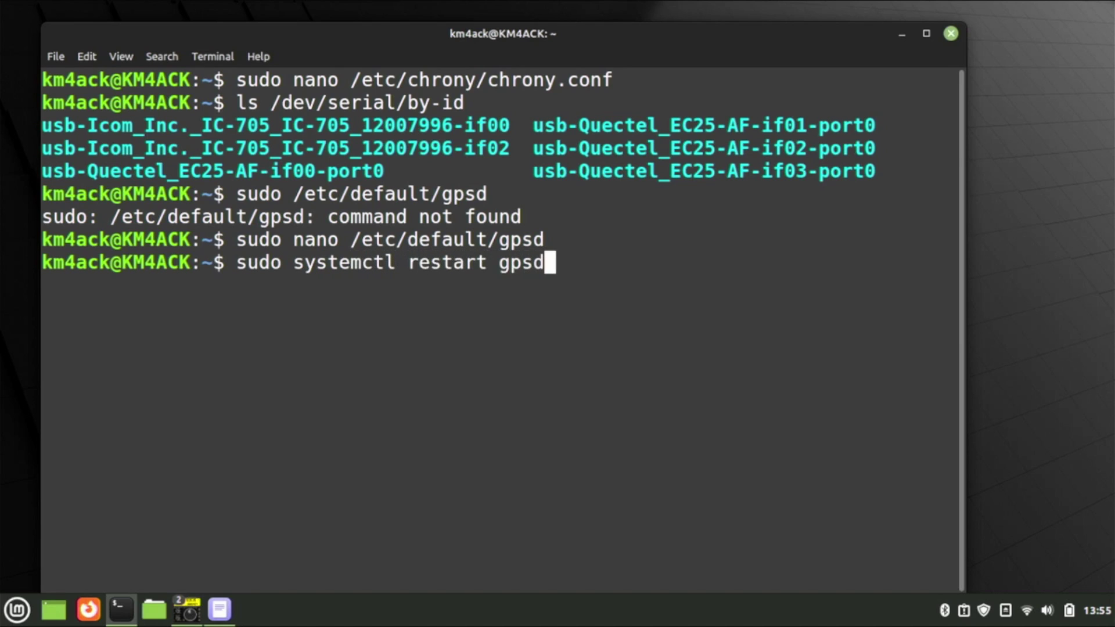
pyautogui.press('Return')
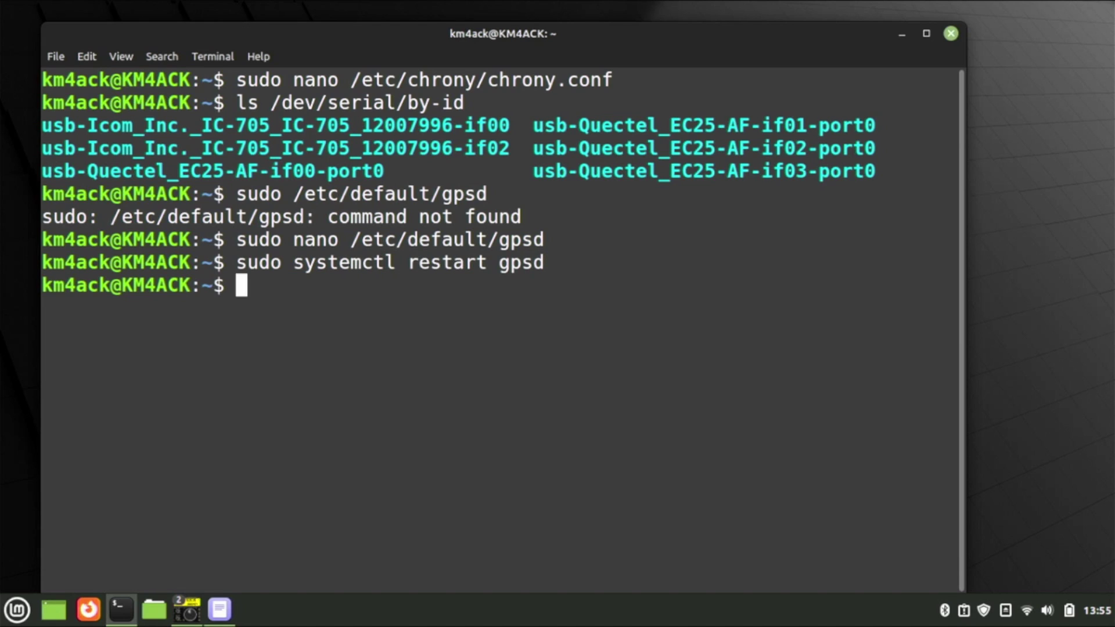
pyautogui.write('cgps')
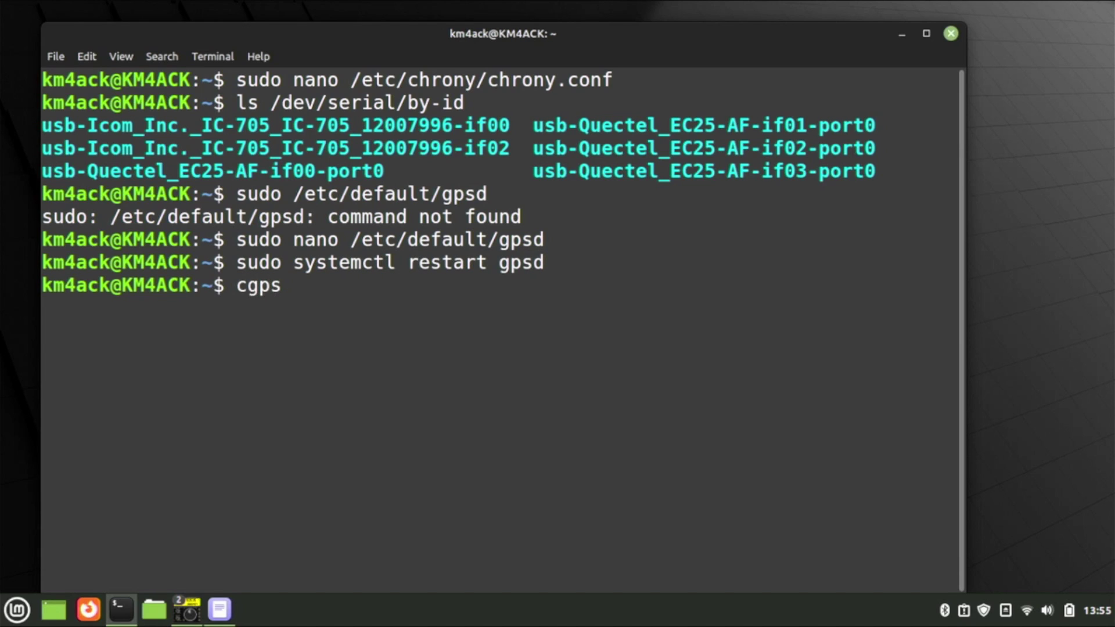
pyautogui.press('Return')
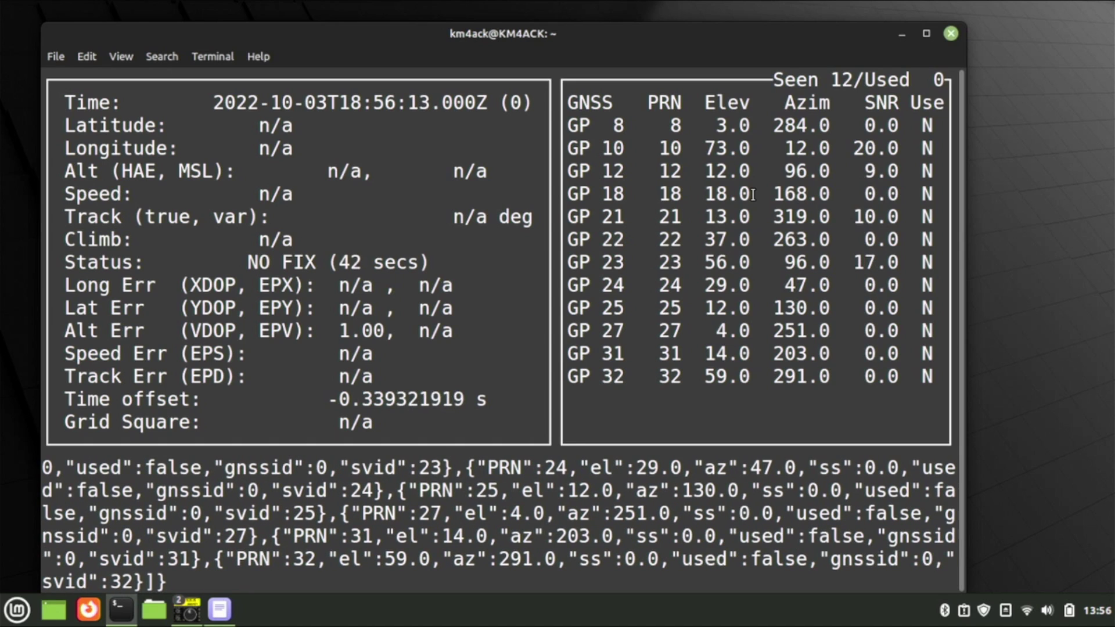
pyautogui.press('q')
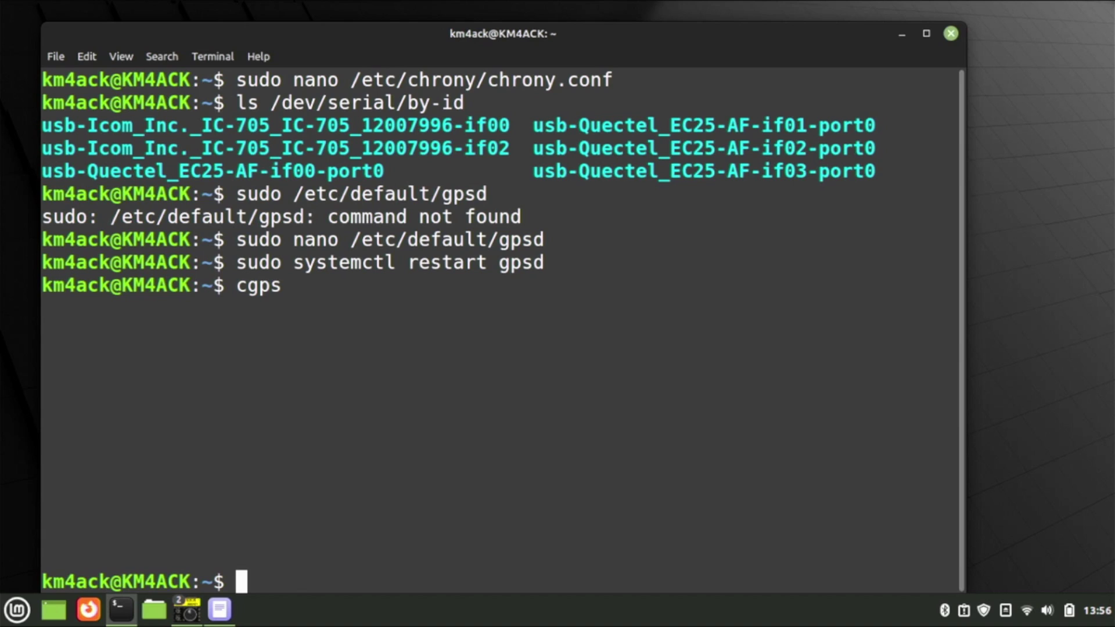